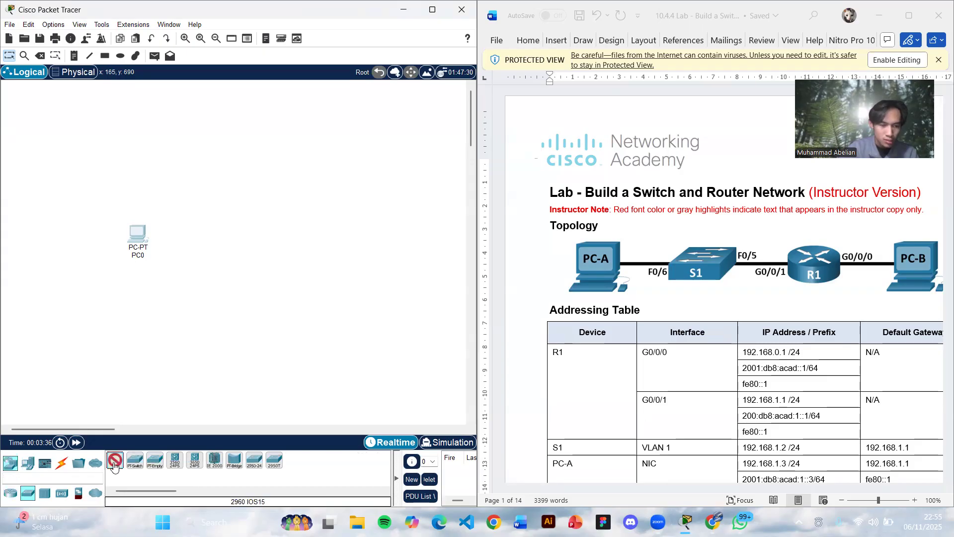
- Add a 2960 switch above and to the right of PC0, and a 4331 router below and to the right of the switch
left_click(205, 256)
left_click_drag(207, 256, 210, 185)
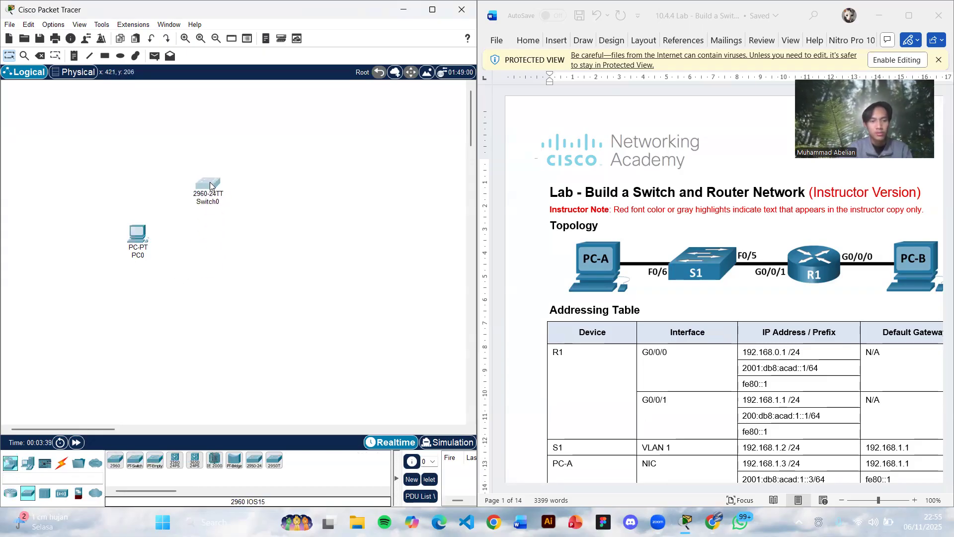
left_click(10, 493)
left_click(115, 460)
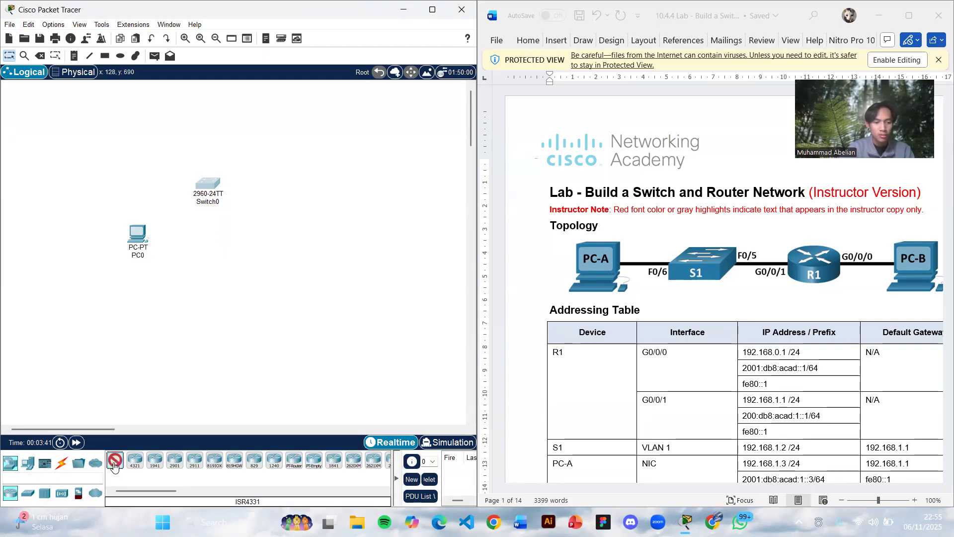
left_click(241, 273)
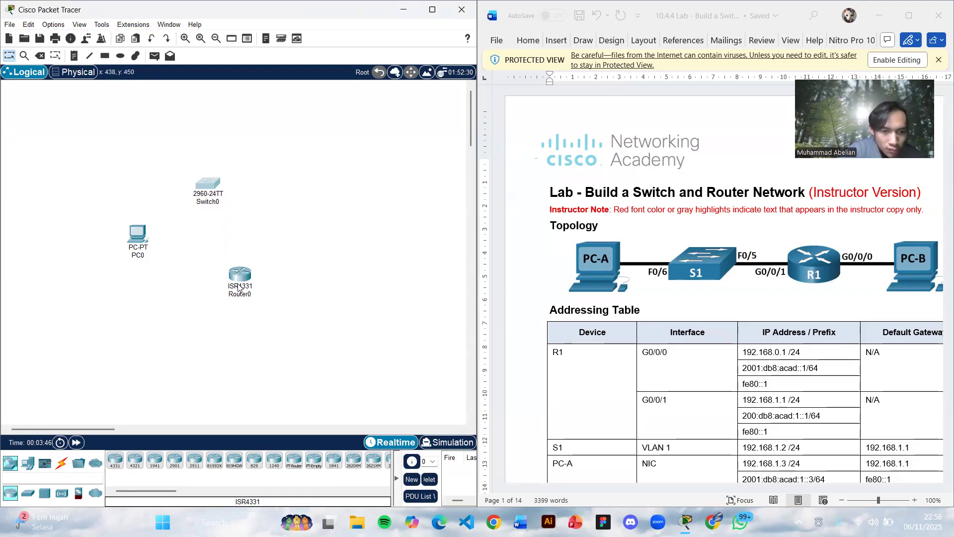
left_click_drag(241, 287, 272, 245)
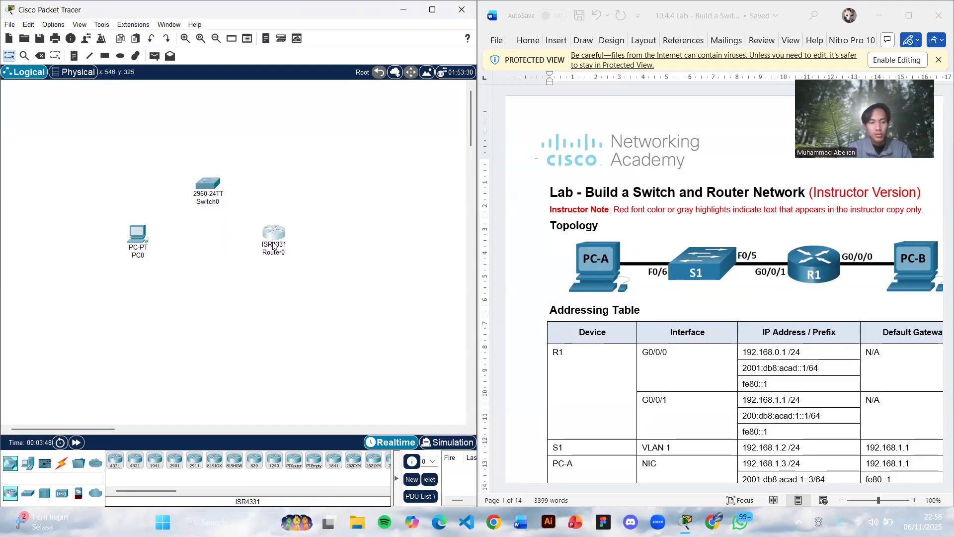
- Add a second PC above and to the right of the router, and shift the router slightly down
left_click(28, 462)
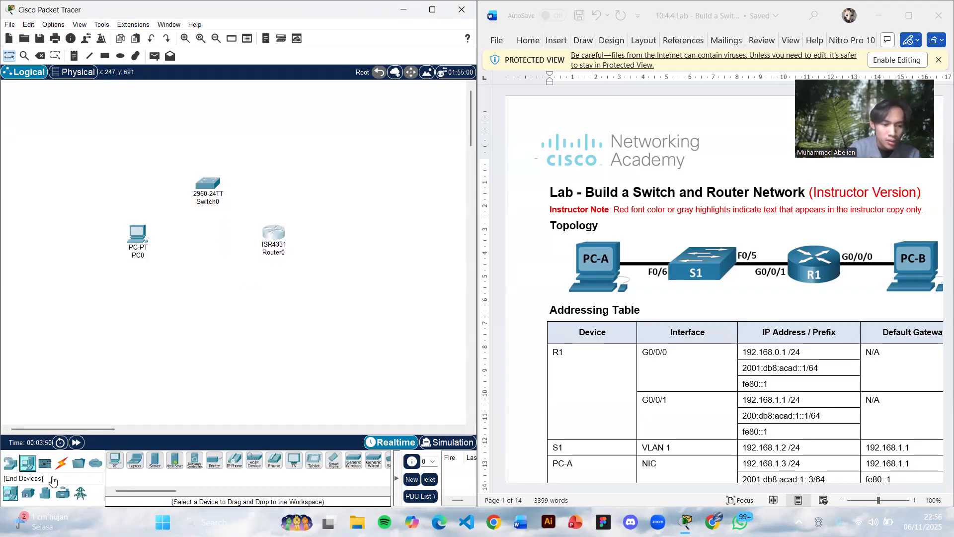
left_click(114, 460)
left_click(332, 235)
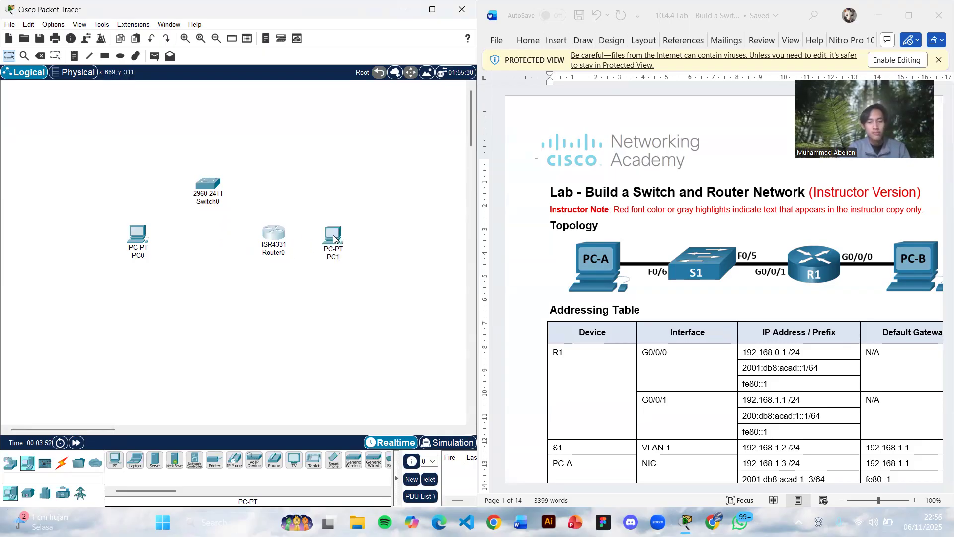
left_click_drag(337, 237, 340, 202)
left_click_drag(281, 226, 280, 234)
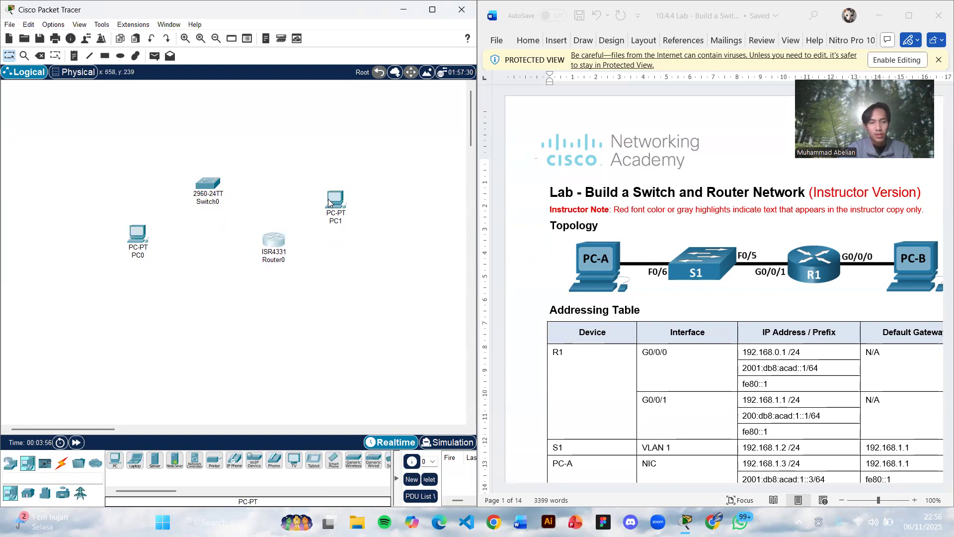
left_click_drag(331, 202, 320, 187)
- Connect PC0's FastEthernet0 to the switch's FastEthernet0/6 with a copper straight-through cable
left_click(62, 463)
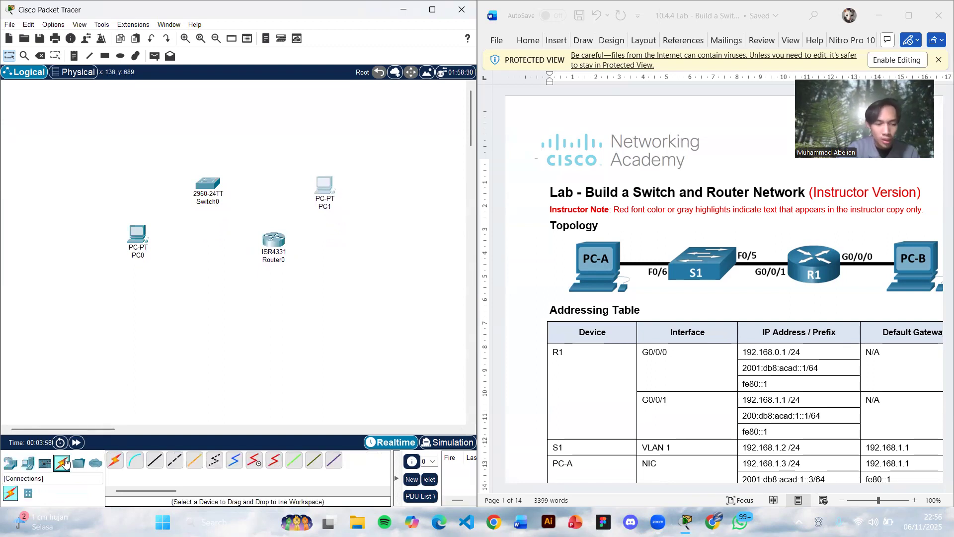
left_click(154, 461)
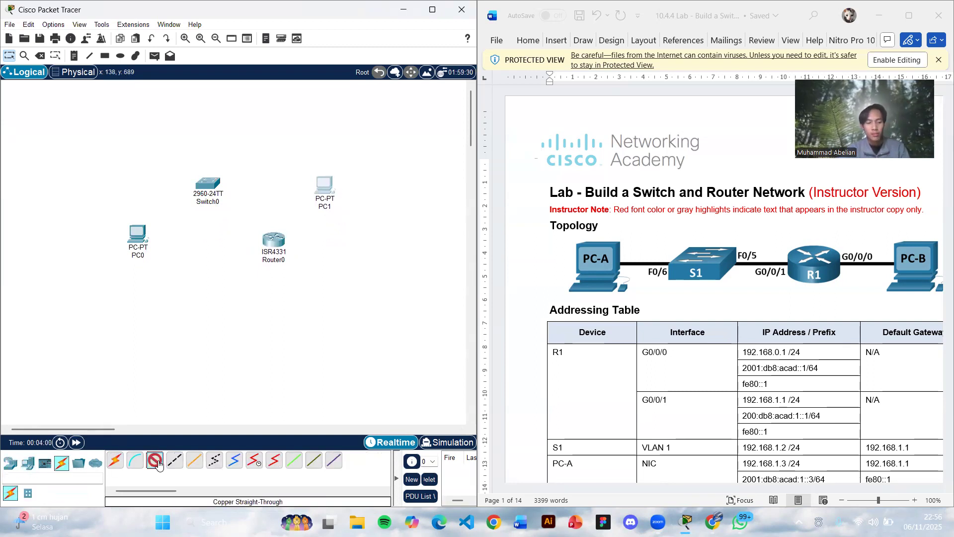
left_click(141, 236)
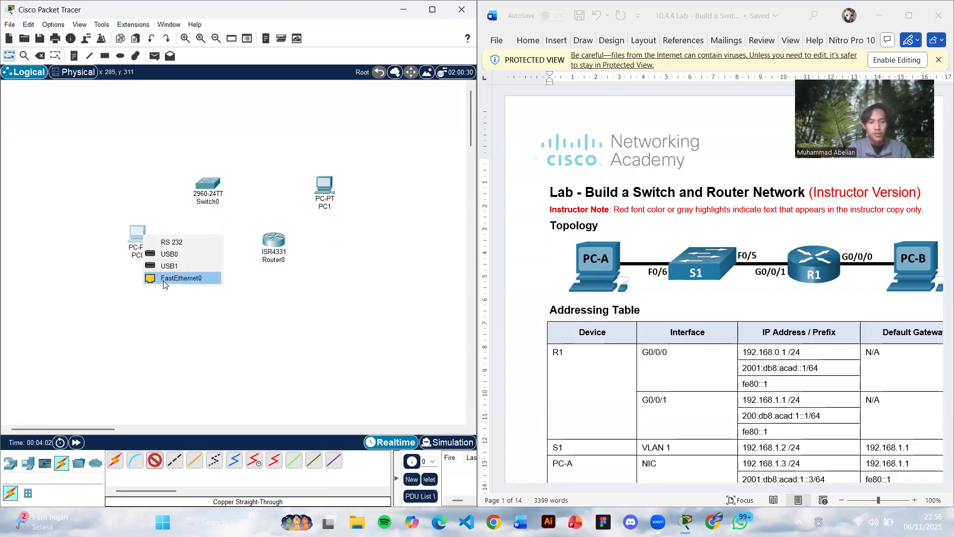
left_click(164, 279)
left_click(208, 187)
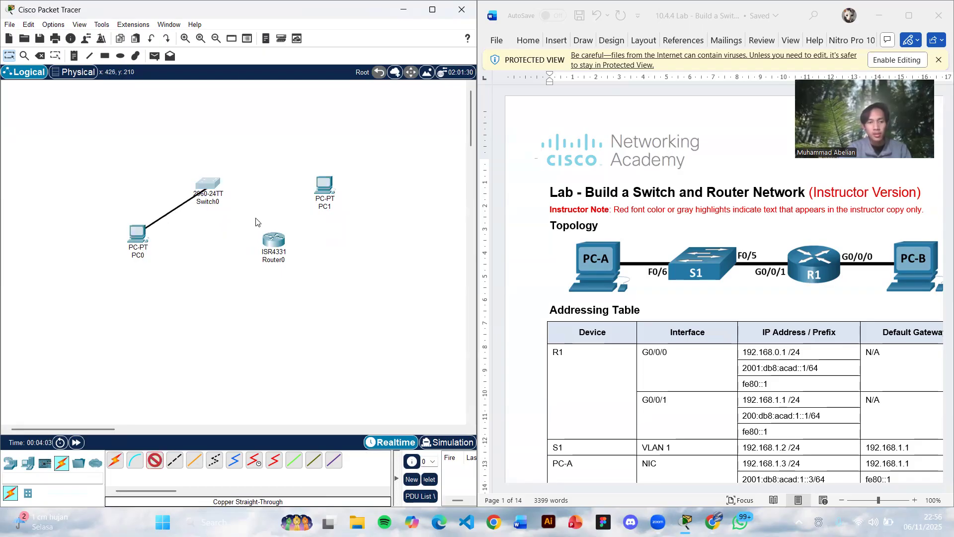
left_click(264, 264)
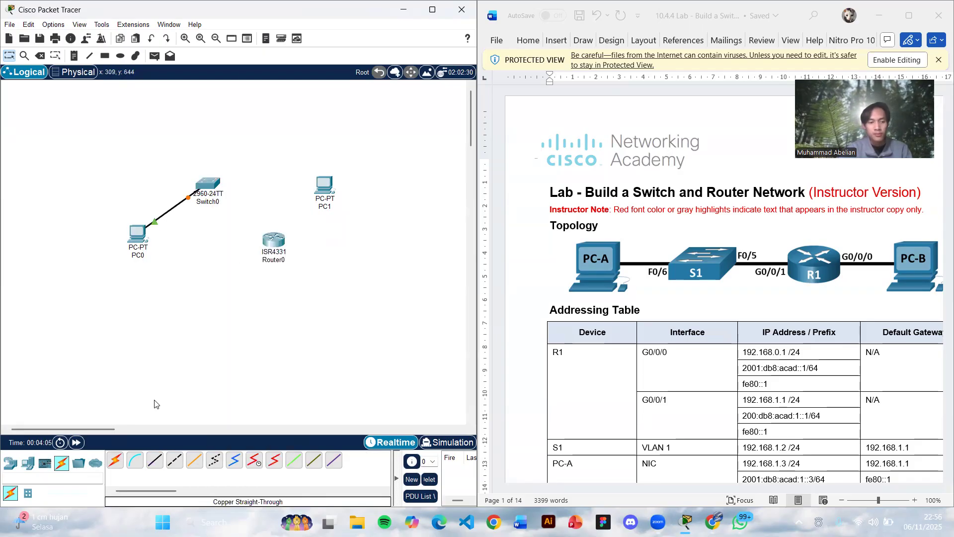
left_click(115, 461)
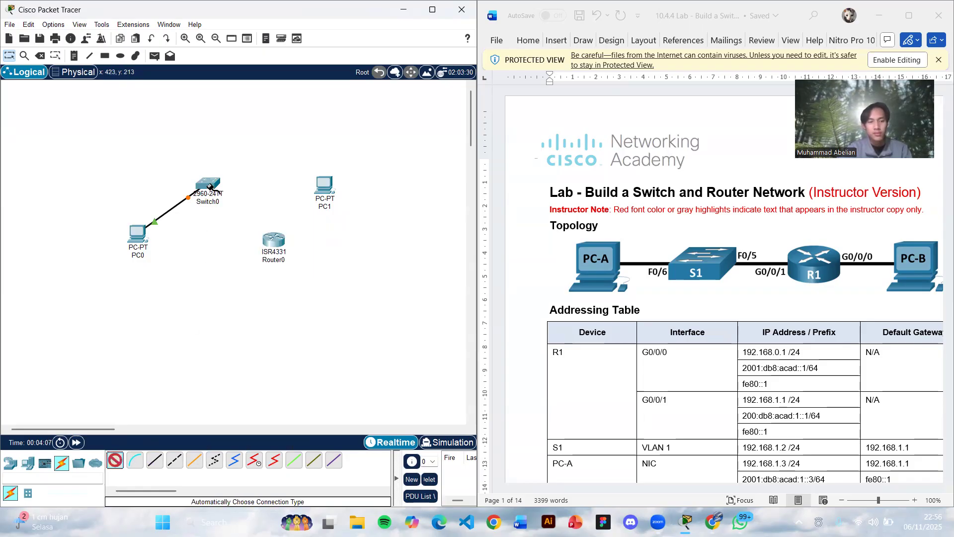
left_click(210, 186)
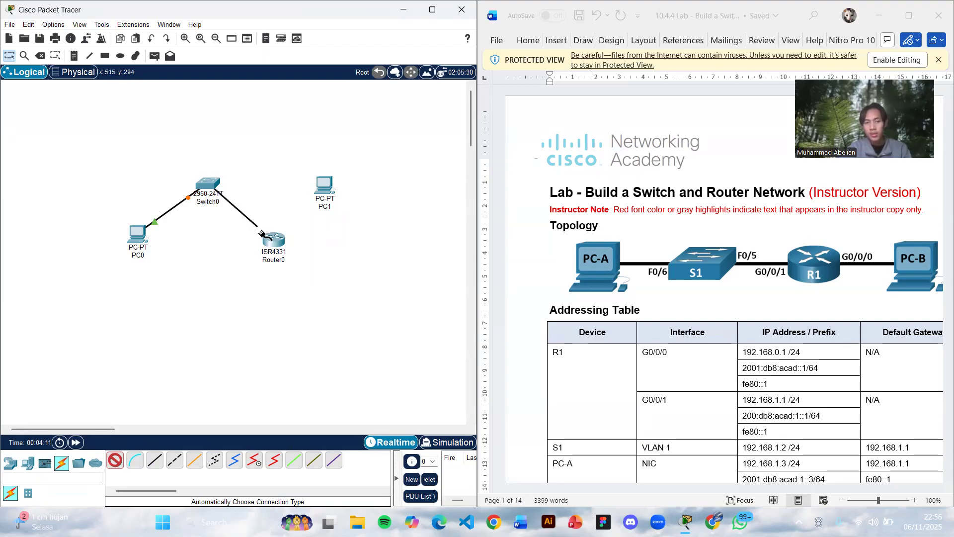
left_click(269, 240)
key("ctrl+z")
- Connect the switch's FastEthernet0/5 to the router's GigabitEthernet0/0/1 with a copper straight-through cable
left_click(155, 459)
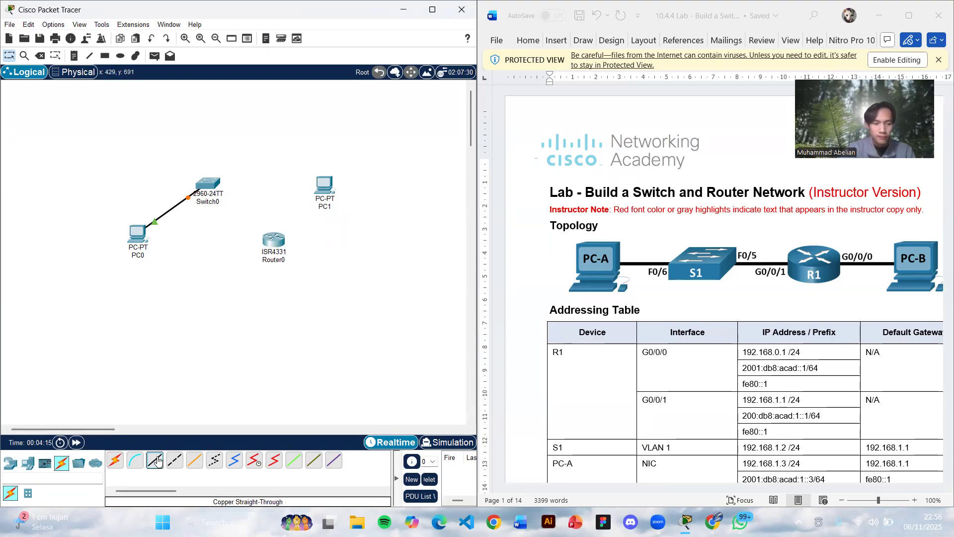
left_click(212, 184)
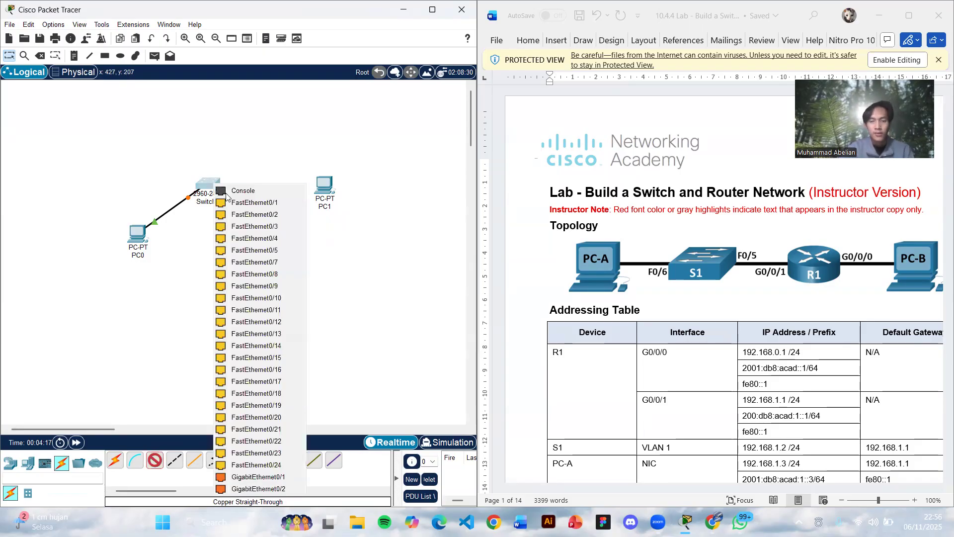
left_click(274, 251)
left_click(269, 238)
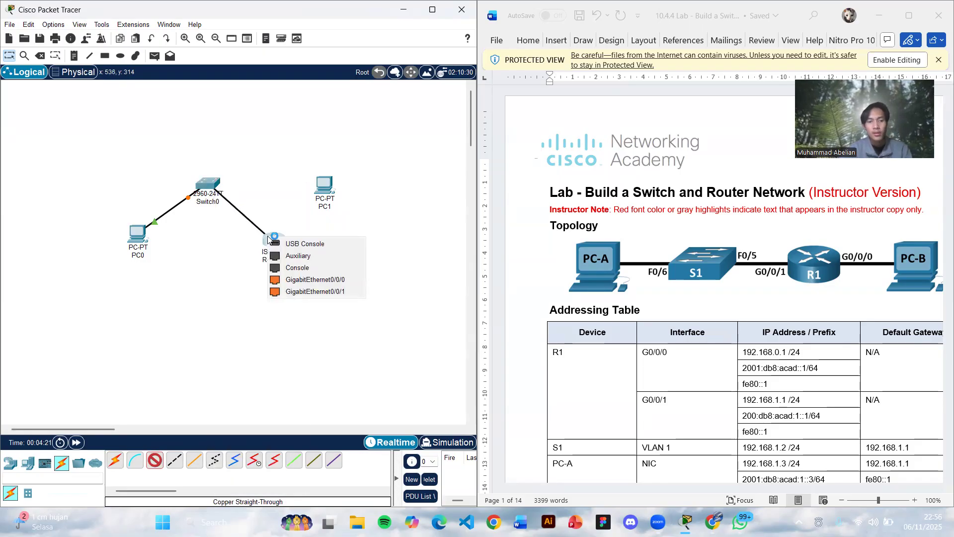
left_click(309, 292)
- Connect PC1's FastEthernet0 to the router's GigabitEthernet0/0/0 with a copper straight-through cable
left_click(155, 460)
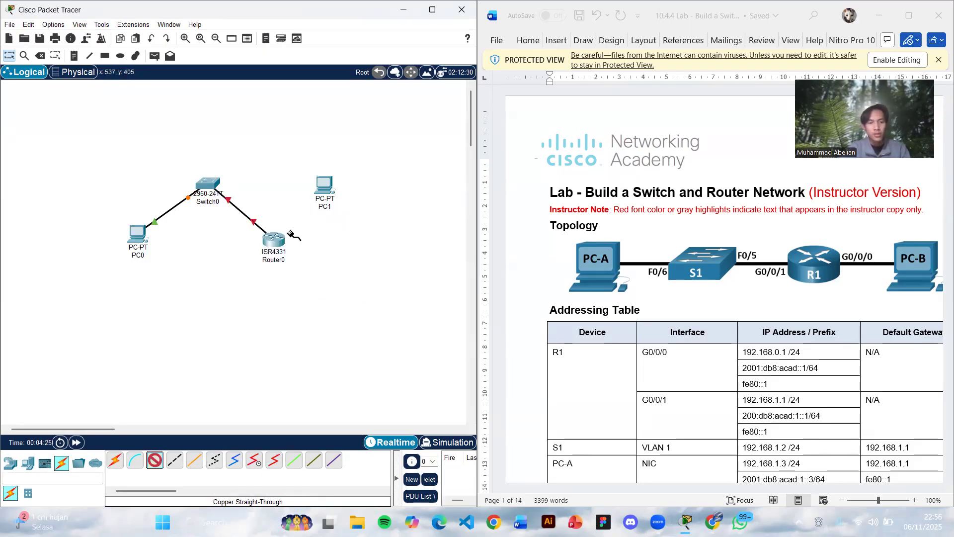
left_click(327, 187)
left_click(366, 226)
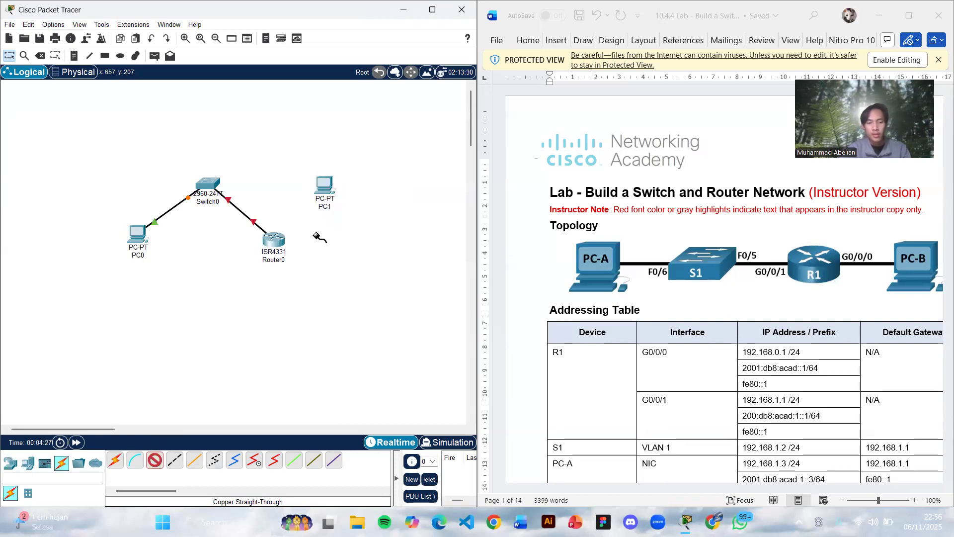
left_click(279, 249)
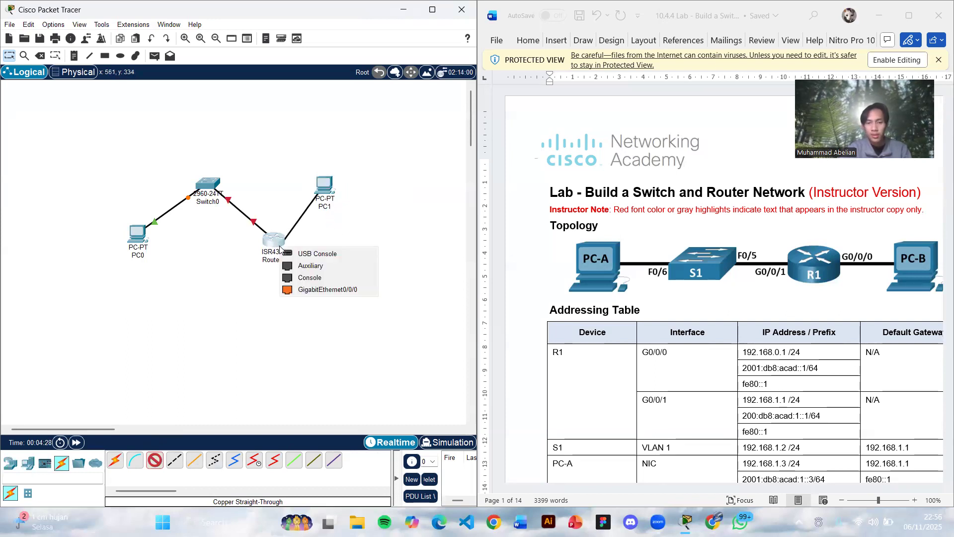
left_click(319, 291)
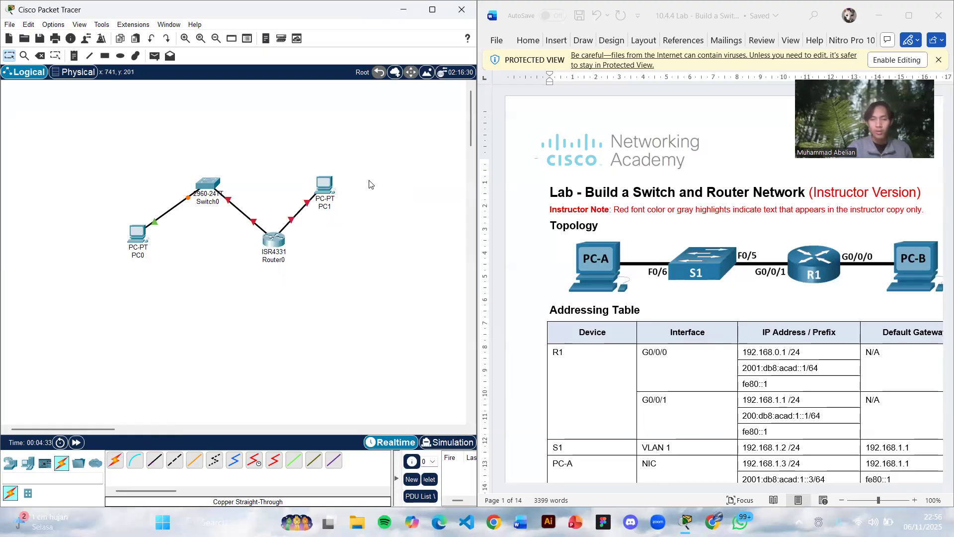
- Examine the lab document's topology and addressing table for the PC-A and PC-B addresses
scroll(692, 171, "down", 10)
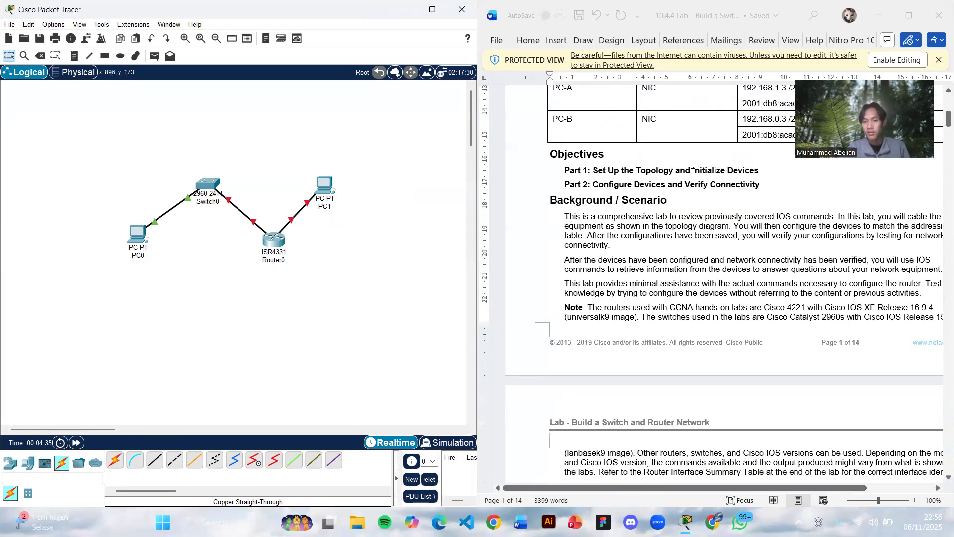
scroll(692, 171, "up", 8)
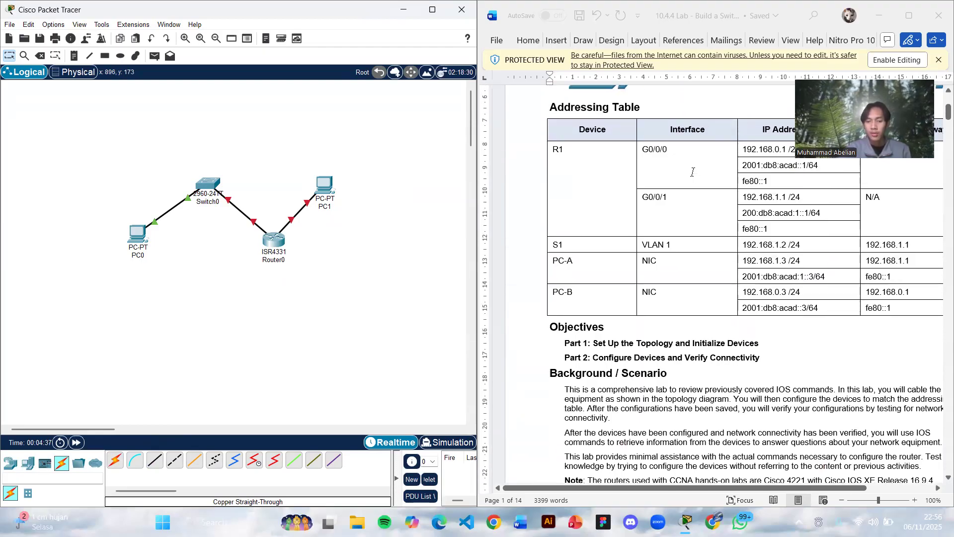
scroll(693, 171, "up", 2)
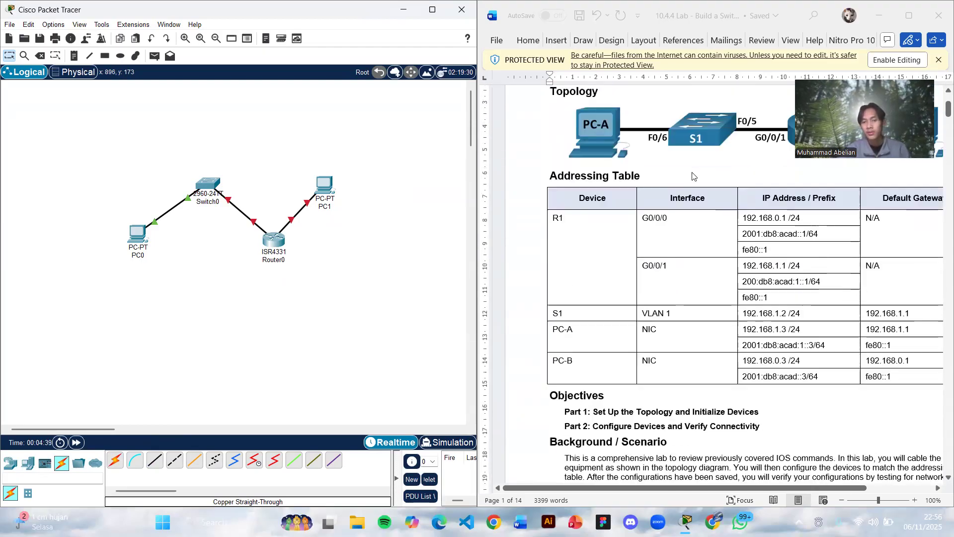
scroll(693, 180, "down", 2)
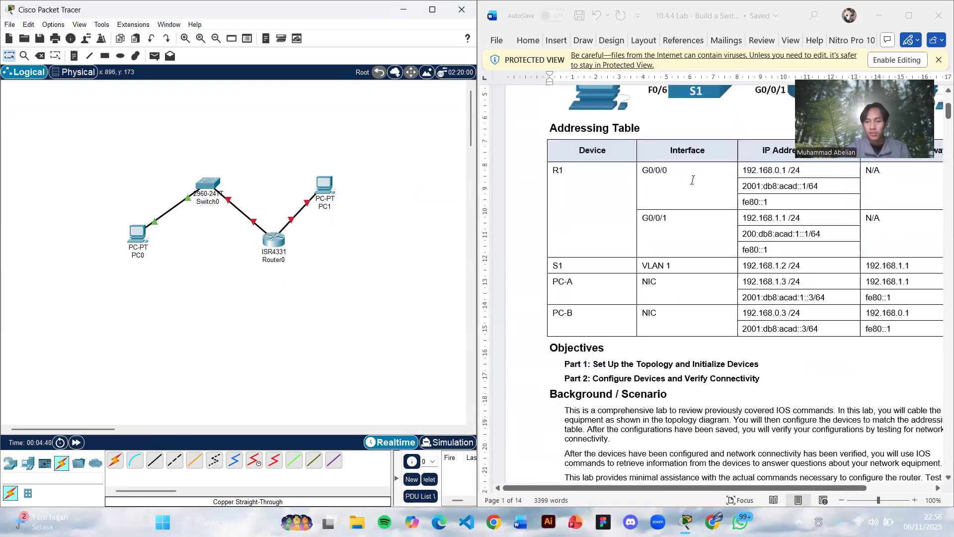
double_click(789, 313)
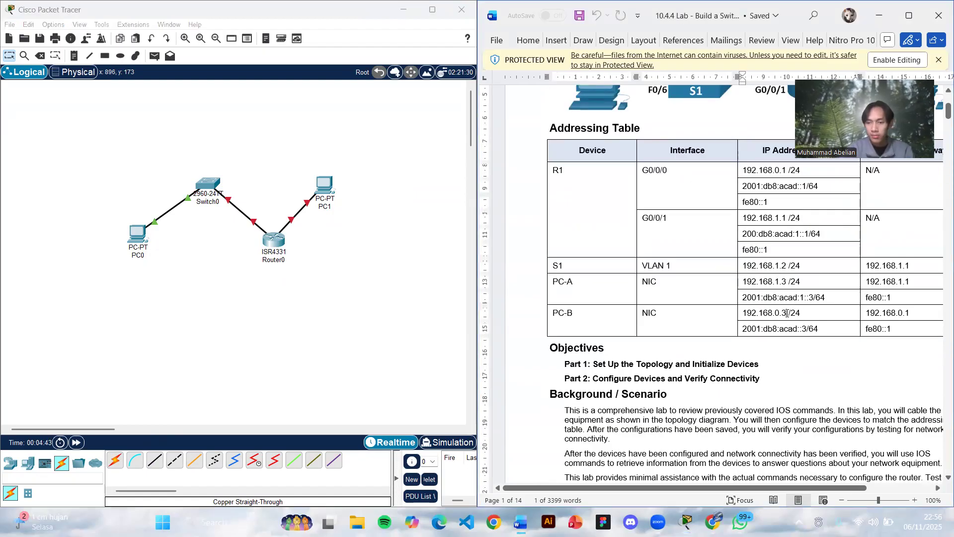
left_click_drag(788, 312, 756, 312)
left_click(793, 281)
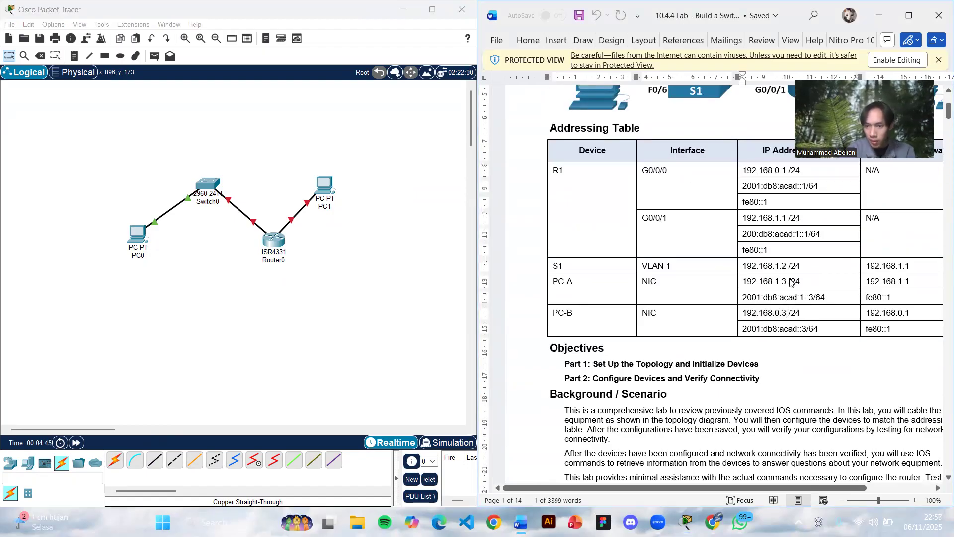
left_click_drag(792, 281, 740, 284)
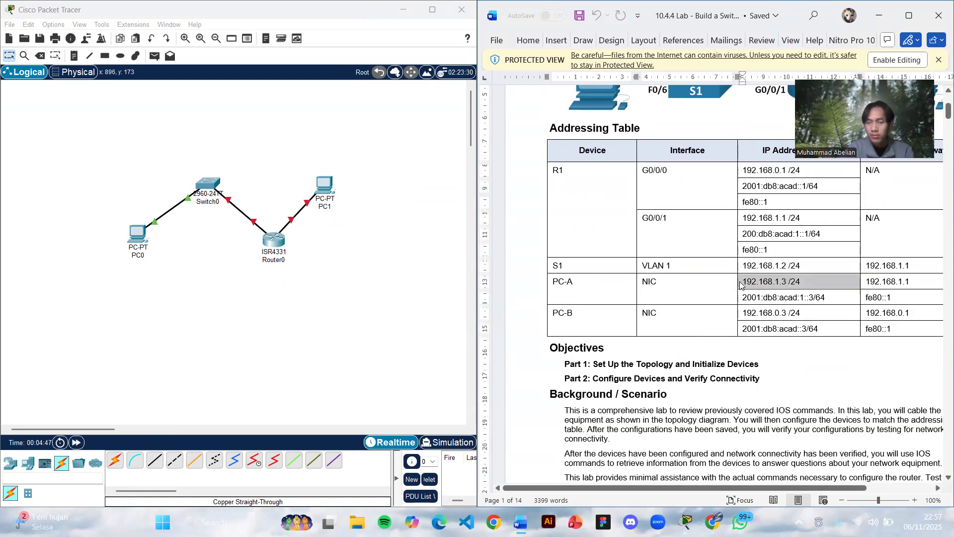
- In PC0's IP configuration, set the static IPv4 address to 192.168.1.3 with subnet mask 255.255.255.0
left_click(135, 242)
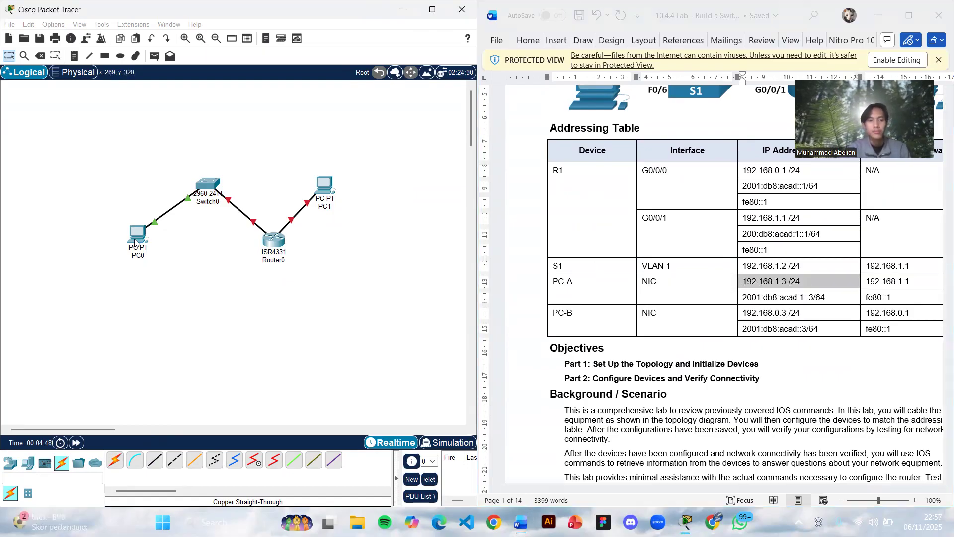
left_click_drag(489, 112, 327, 57)
left_click(239, 75)
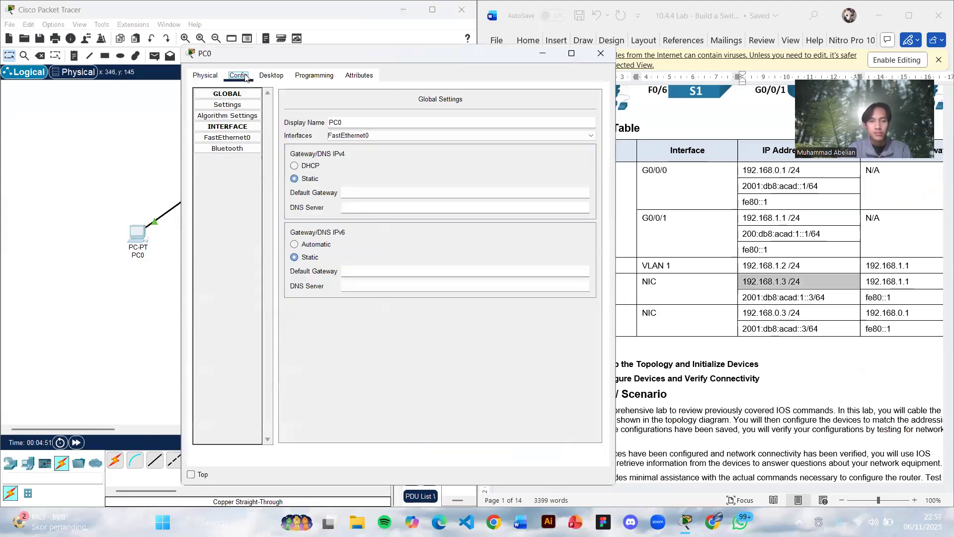
left_click(272, 76)
left_click(247, 135)
left_click(352, 152)
type("192.168")
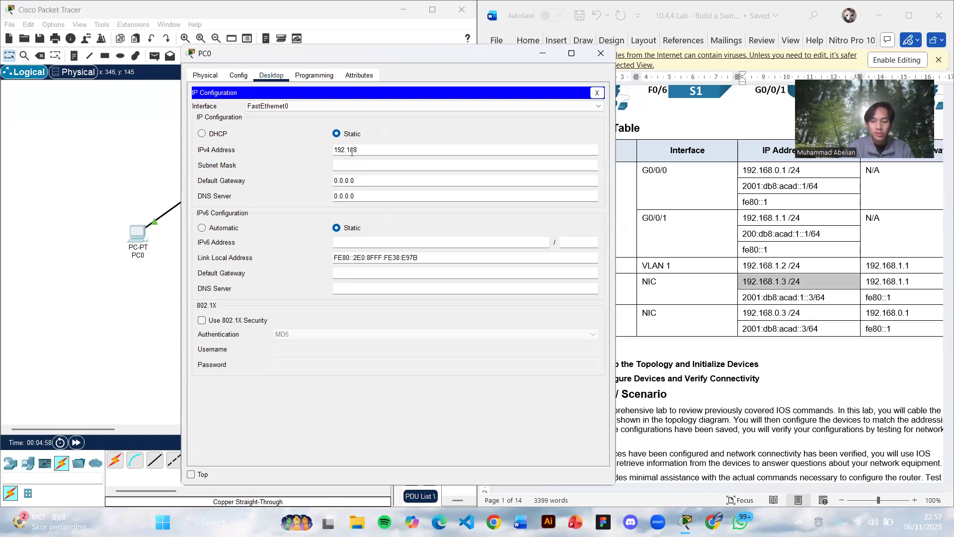
key("Tab")
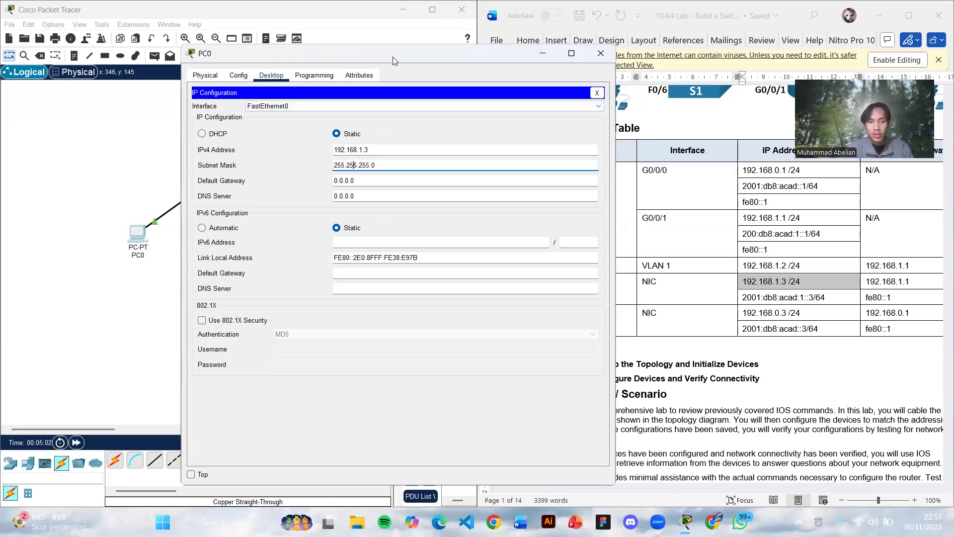
- Set PC0's IPv4 default gateway to 192.168.1.1
left_click_drag(393, 60, 346, 57)
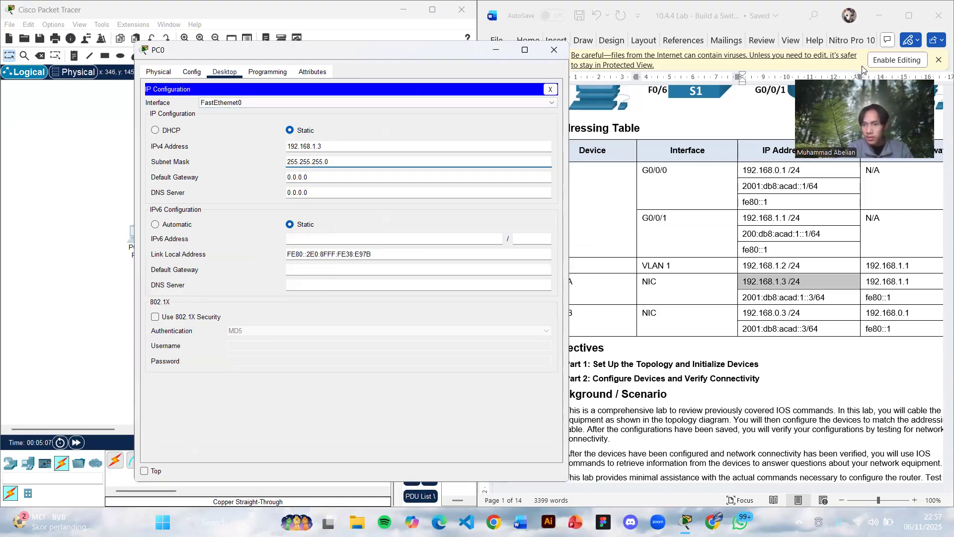
triple_click(329, 179)
double_click(329, 179)
double_click(329, 179)
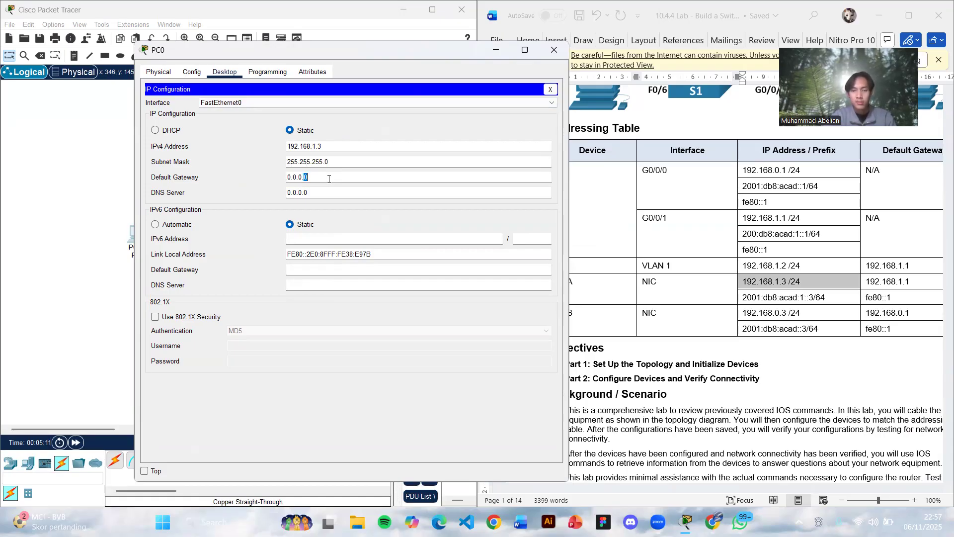
key("BackSpace")
key("BackSpace")
key("BackSpace")
key("BackSpace")
key("BackSpace")
key("BackSpace")
key("BackSpace")
type("192.168.1.1")
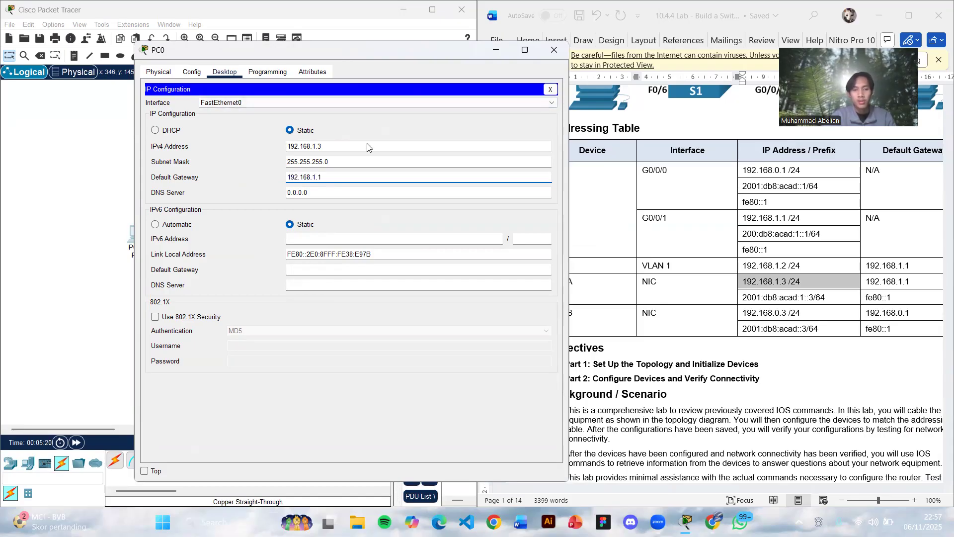
- Close PC0's settings and set PC1's static IPv4 address to 192.168.0.3 with subnet mask 255.255.255.0
left_click_drag(341, 52, 318, 21)
left_click(528, 19)
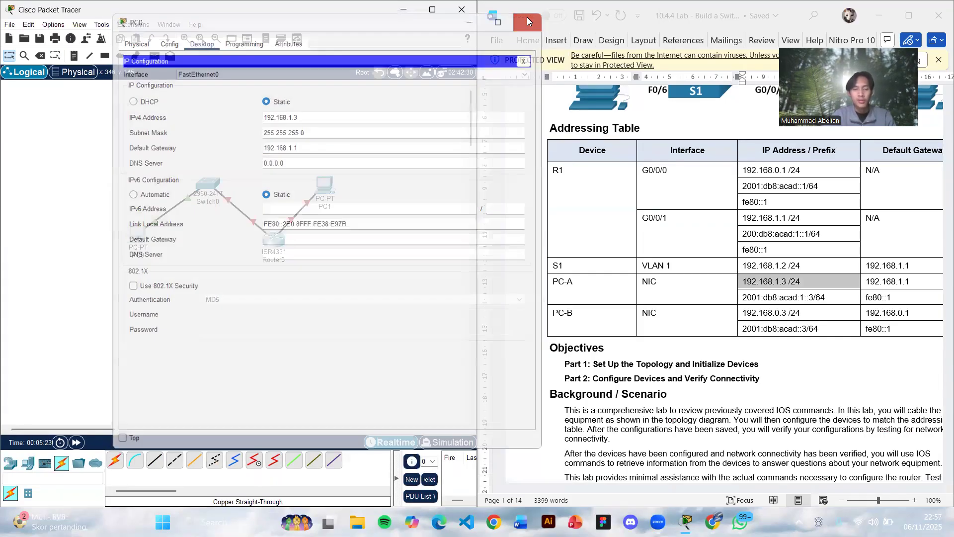
left_click(326, 184)
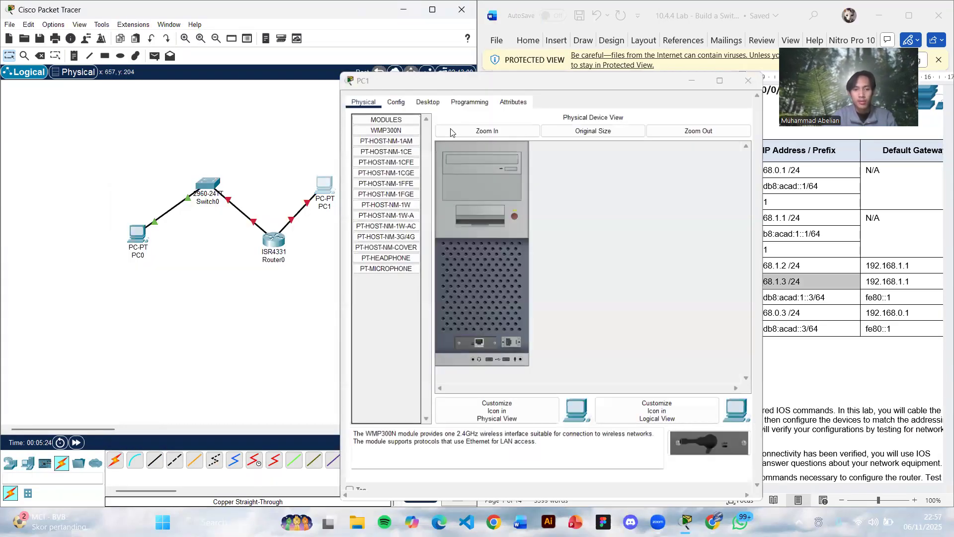
left_click_drag(458, 74, 259, 56)
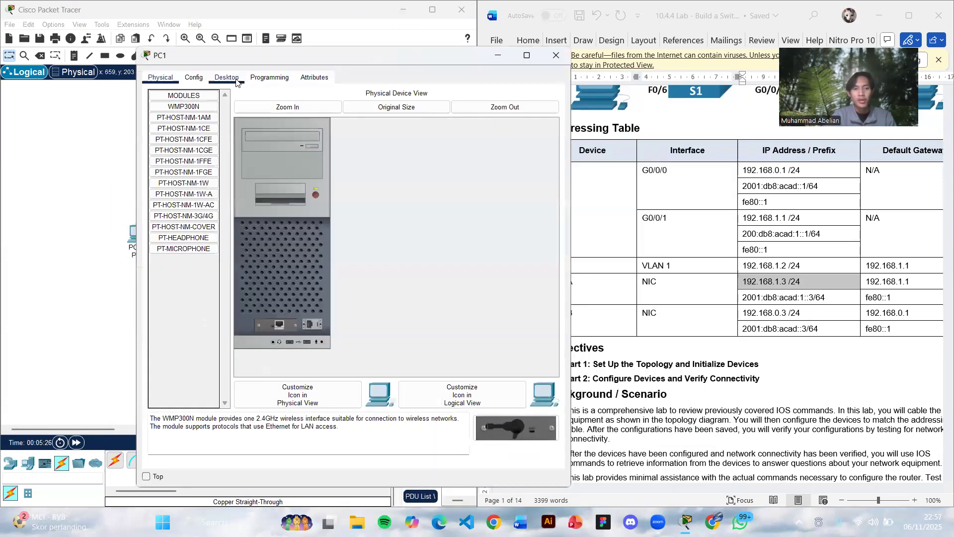
left_click(227, 77)
left_click(207, 157)
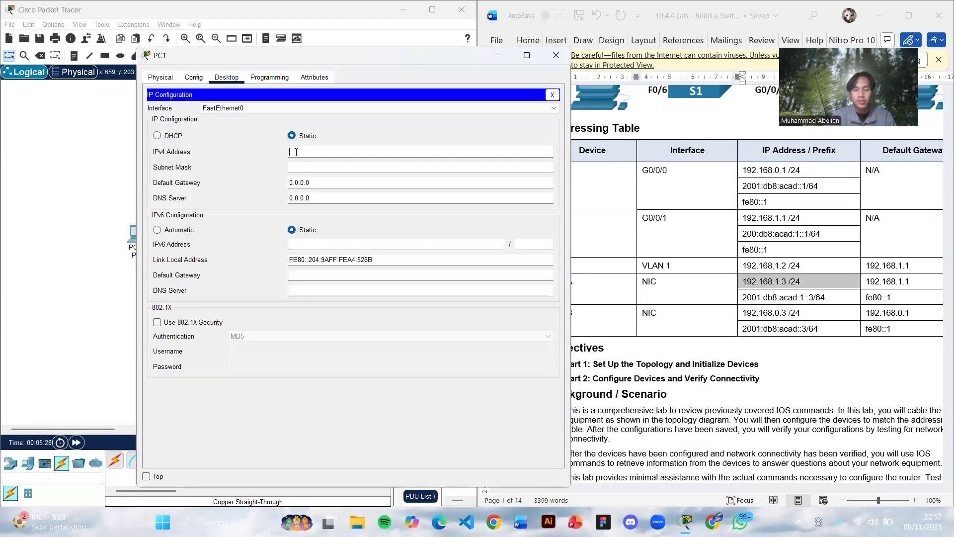
left_click(296, 152)
type("192.16")
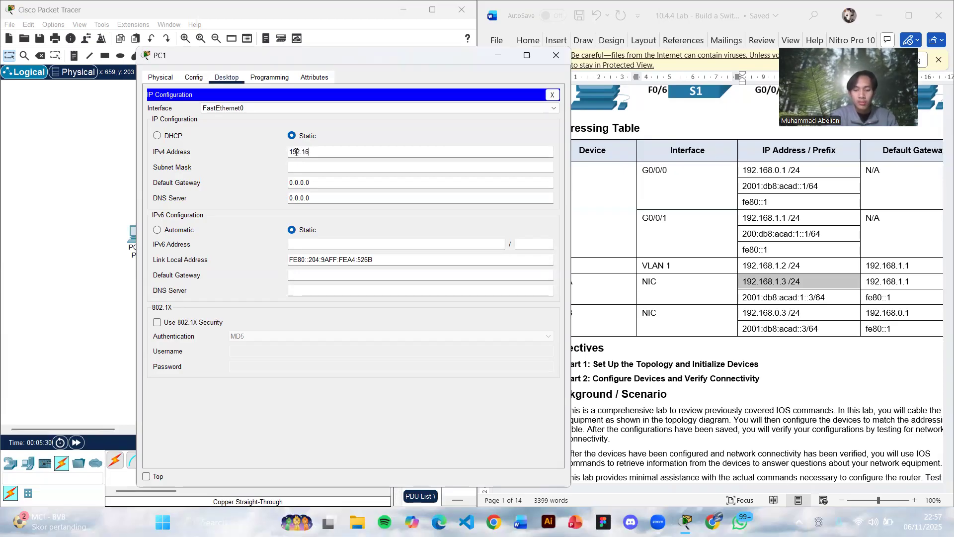
type("8.0")
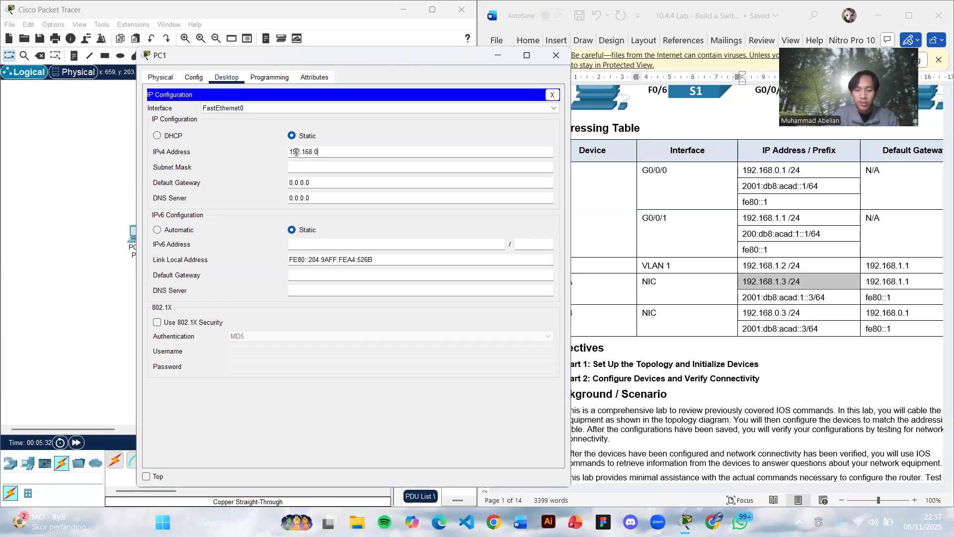
type(".3")
key("Tab")
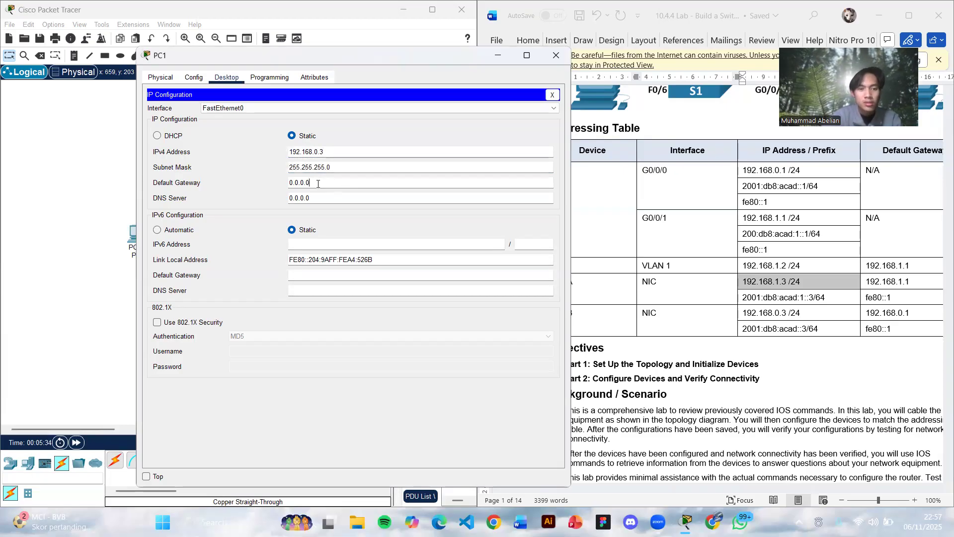
- Set PC1's IPv4 default gateway to 192.168.0.1 and close its configuration window
key("Tab")
type("192.16")
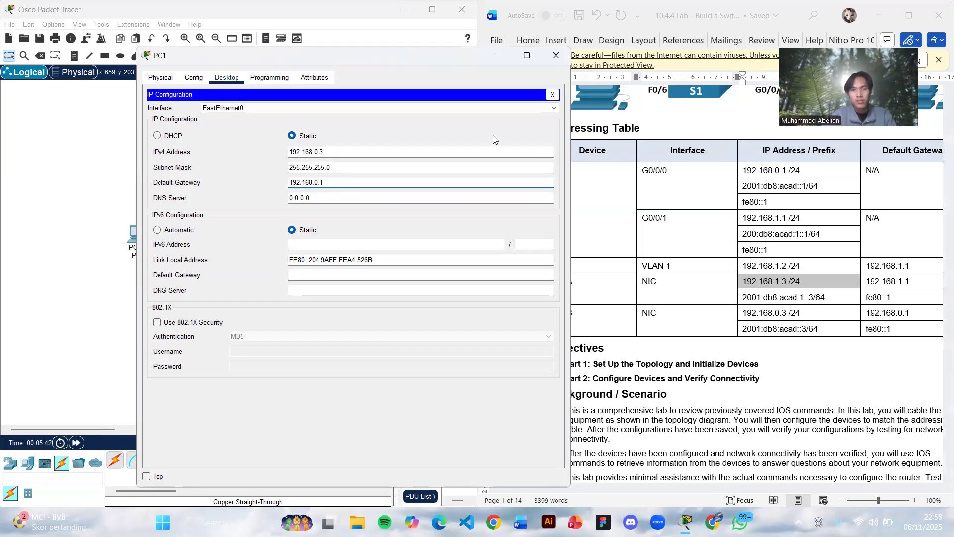
left_click(555, 58)
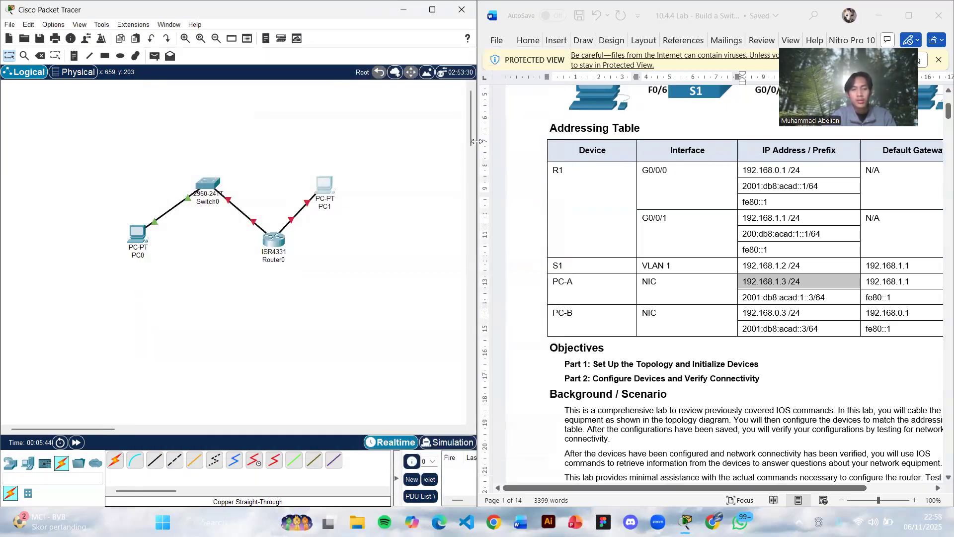
- Read through the lab document's instructions up to Part 2, covering the PC addressing, ping test and router configuration steps
scroll(734, 269, "down", 15)
scroll(735, 268, "down", 2)
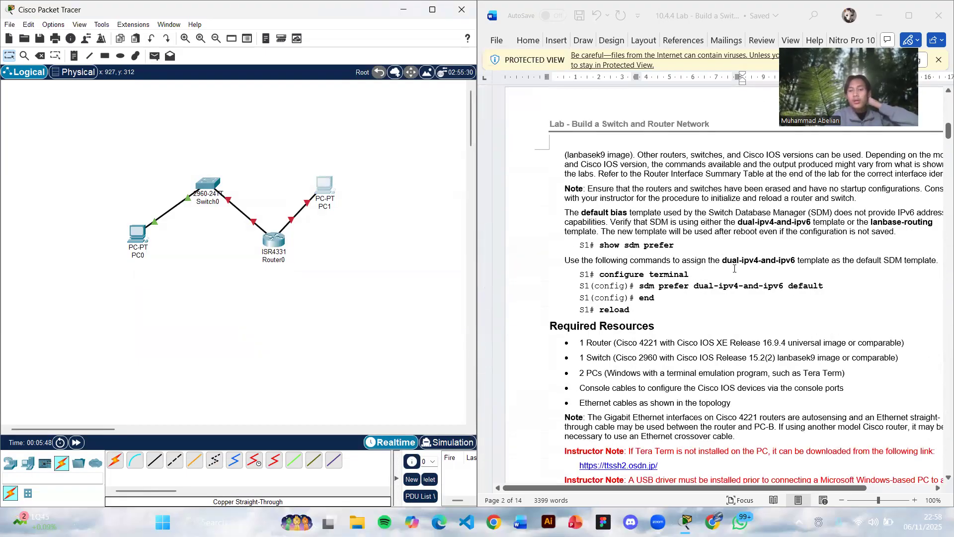
scroll(734, 269, "down", 2)
scroll(735, 268, "down", 2)
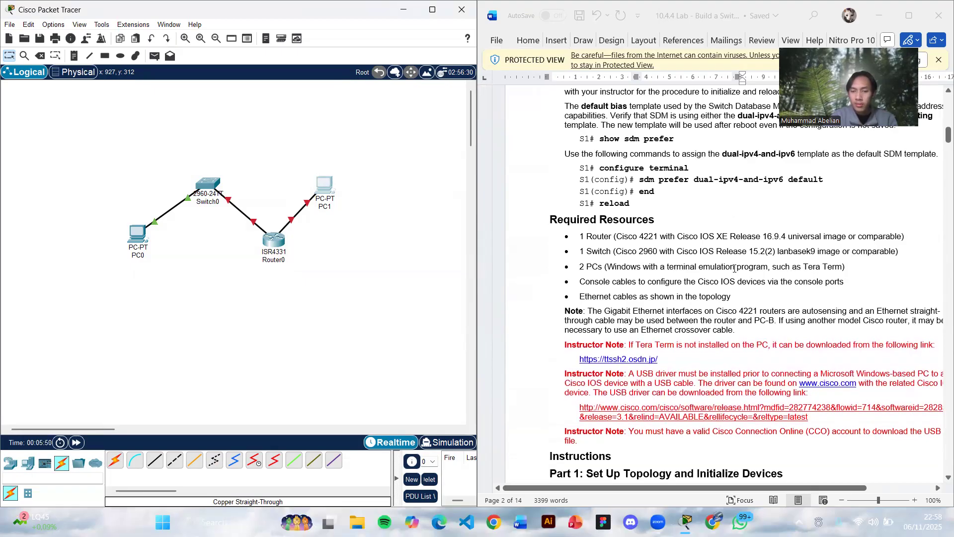
scroll(734, 268, "down", 4)
scroll(735, 268, "down", 4)
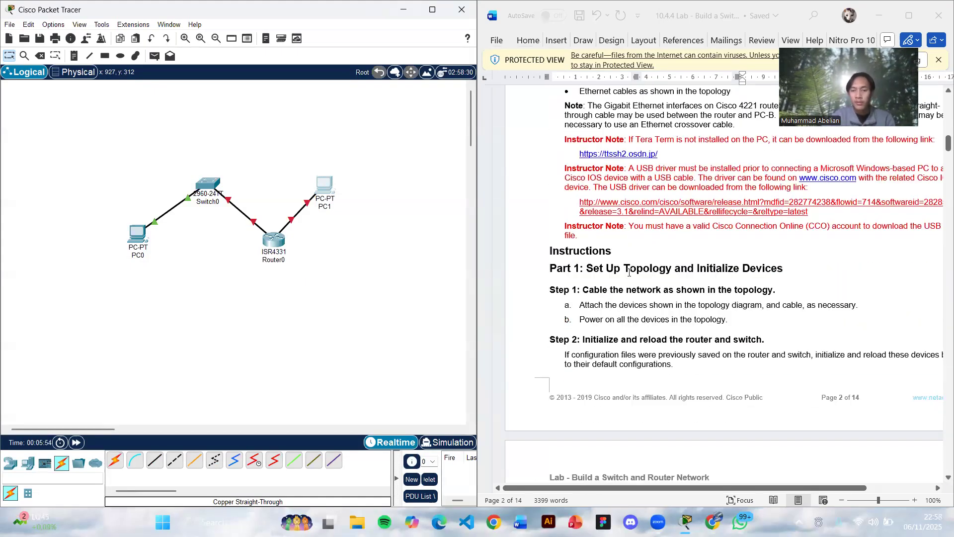
scroll(629, 272, "down", 10)
scroll(629, 272, "down", 6)
scroll(628, 272, "up", 2)
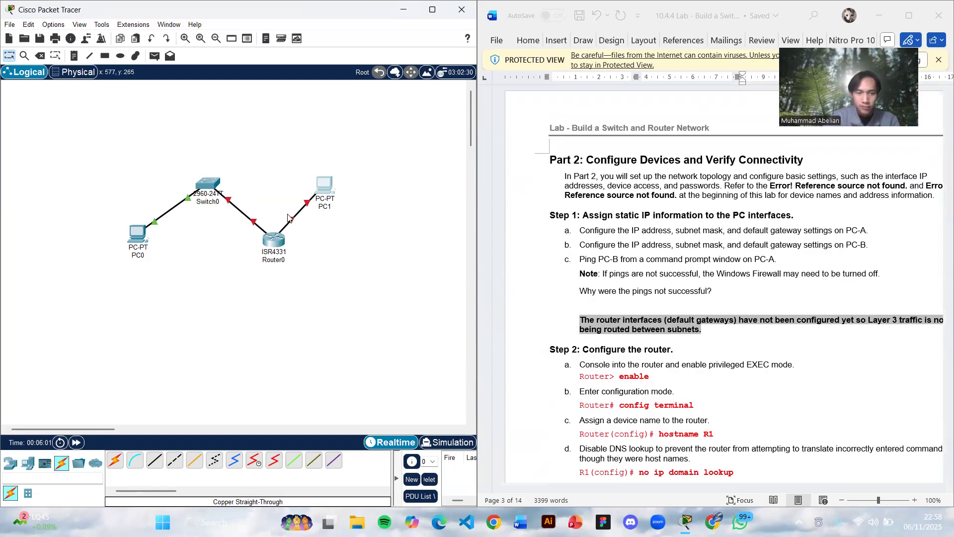
- In Router0's command line, answer yes to the initial configuration dialog and to basic management setup, and close the window
left_click(277, 243)
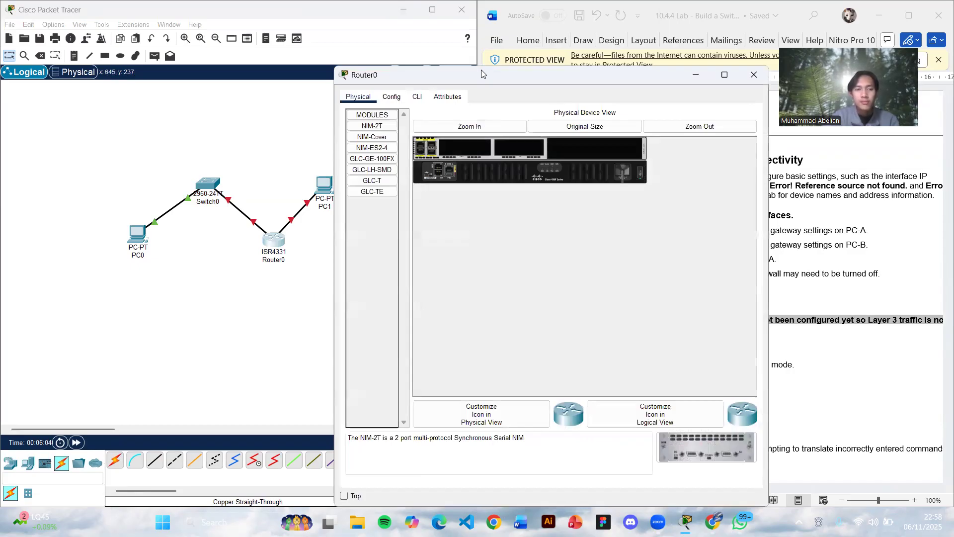
left_click_drag(481, 74, 211, 19)
left_click(147, 43)
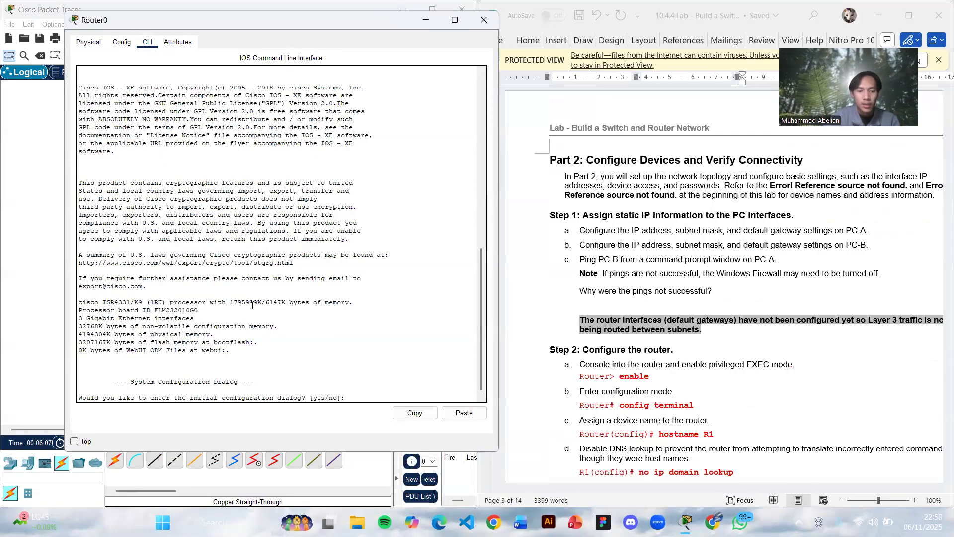
key("Return")
key("Return")
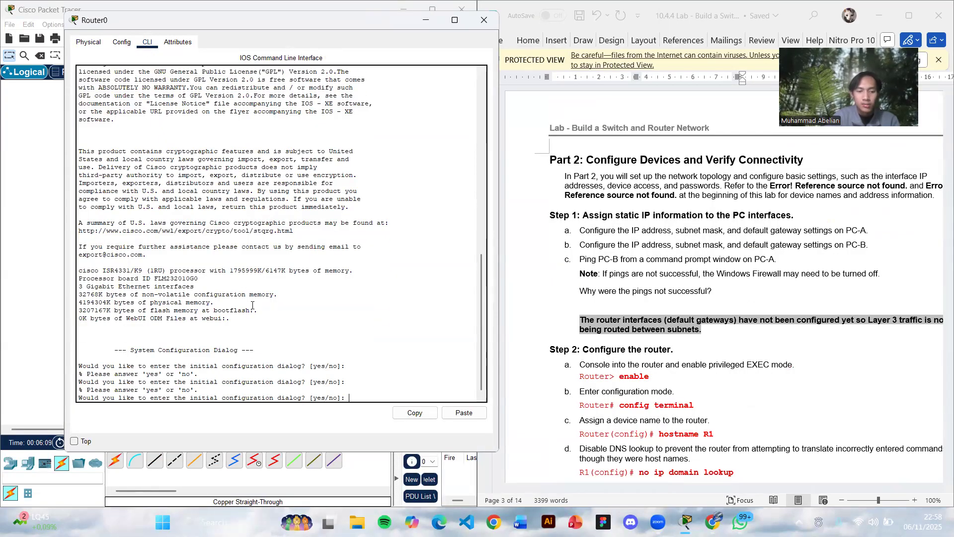
type("y")
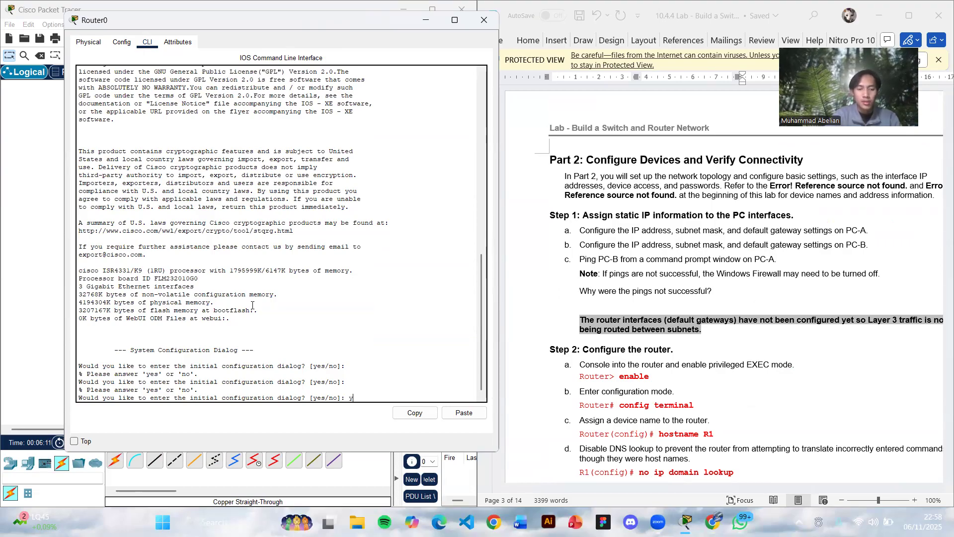
type("es")
key("Return")
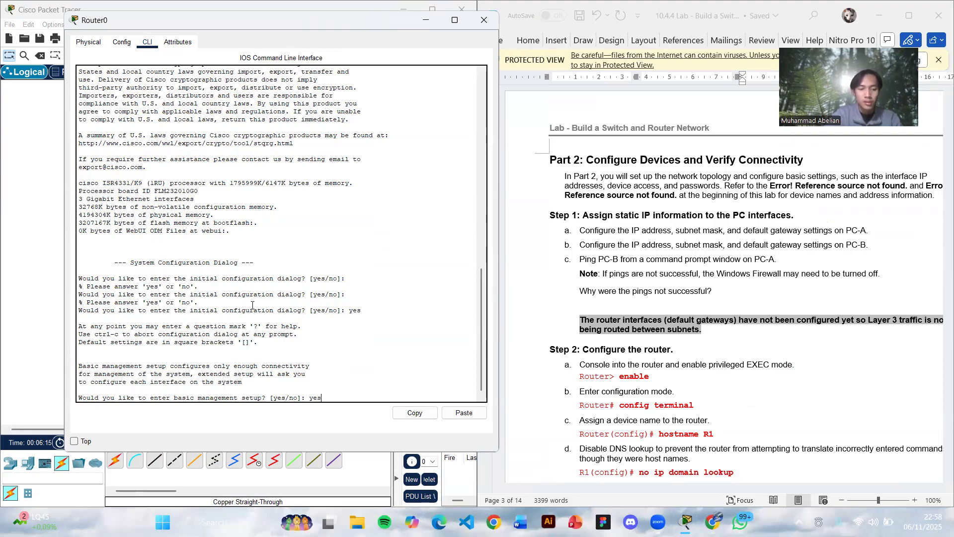
type("yes")
key("Return")
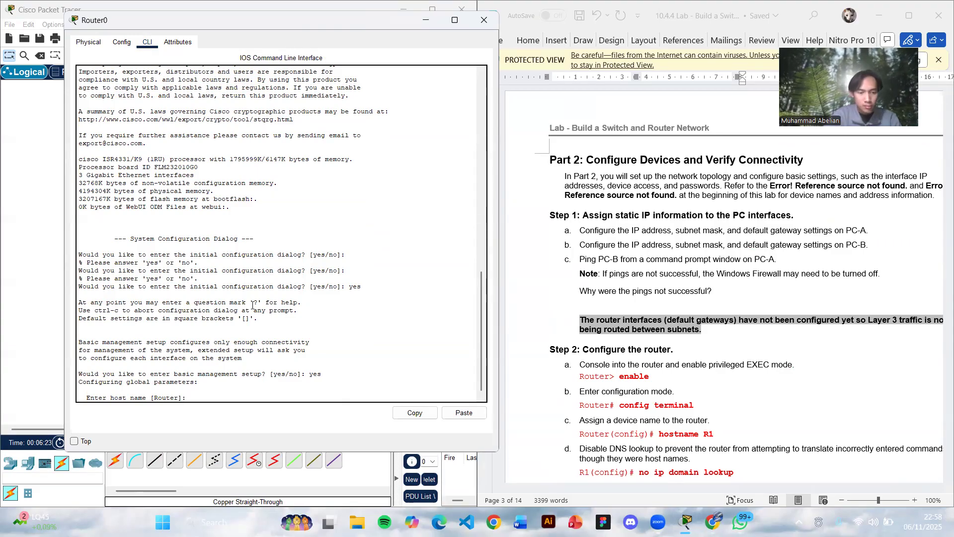
left_click(484, 21)
left_click(136, 236)
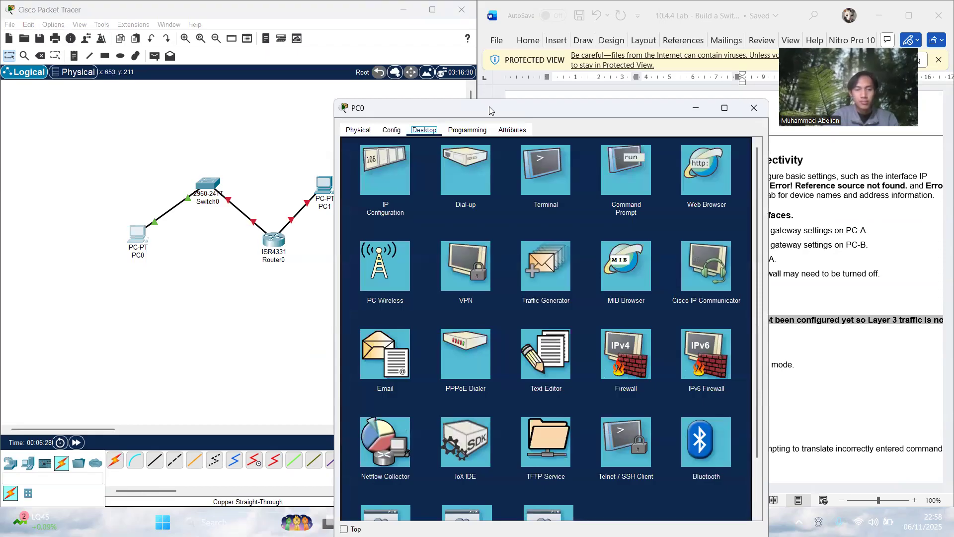
left_click_drag(489, 107, 206, 43)
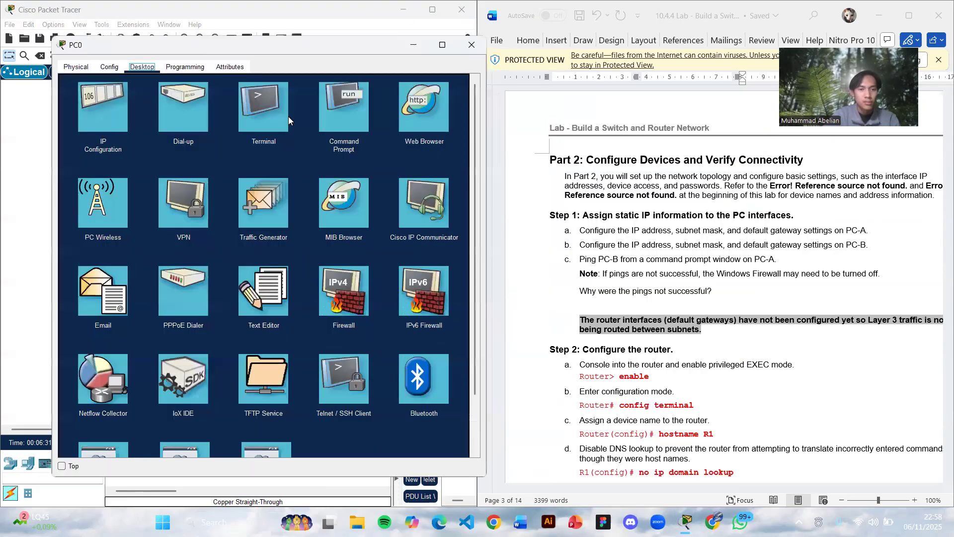
left_click(333, 115)
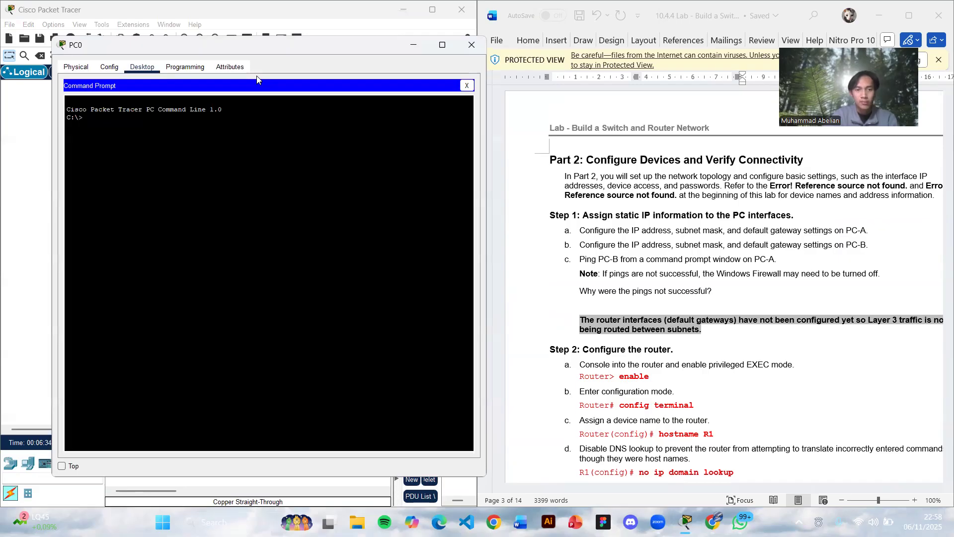
left_click(471, 45)
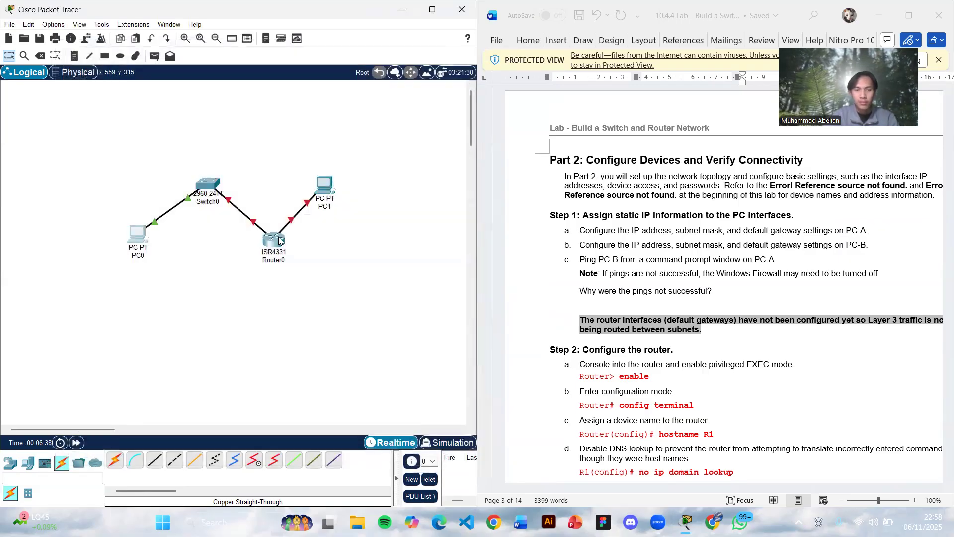
- In Router0's setup dialog, enter R1 as the host name, try to leave the enable secret empty, and close the window
left_click(278, 240)
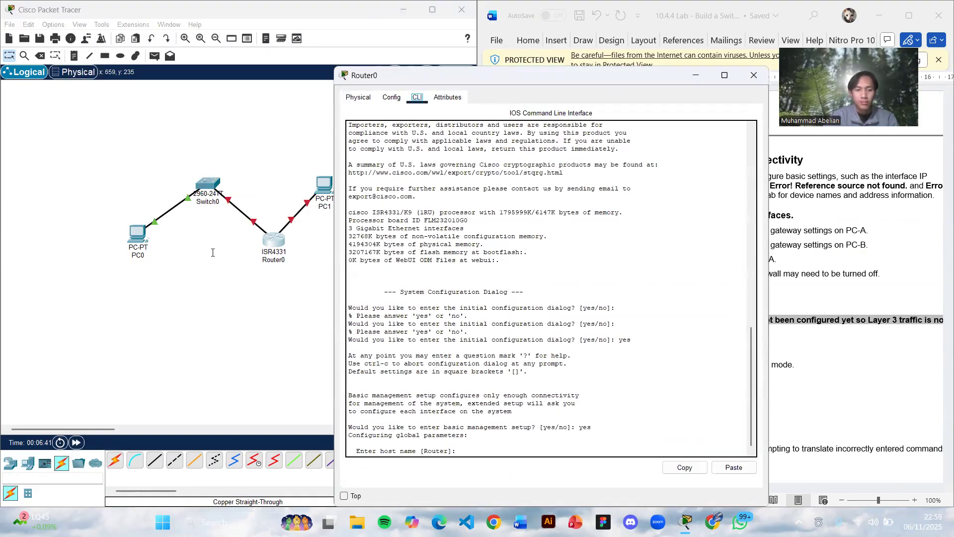
left_click_drag(486, 73, 248, 47)
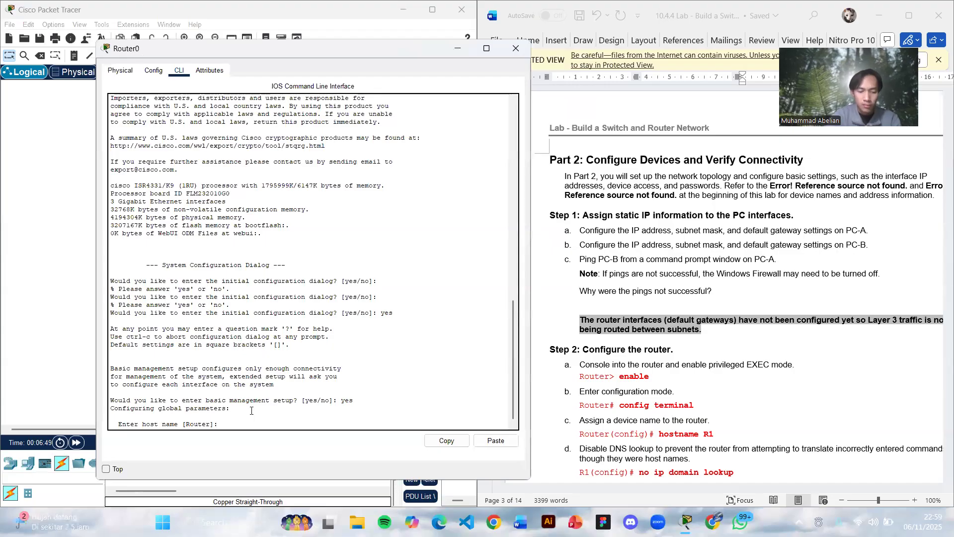
type("R1")
key("Return")
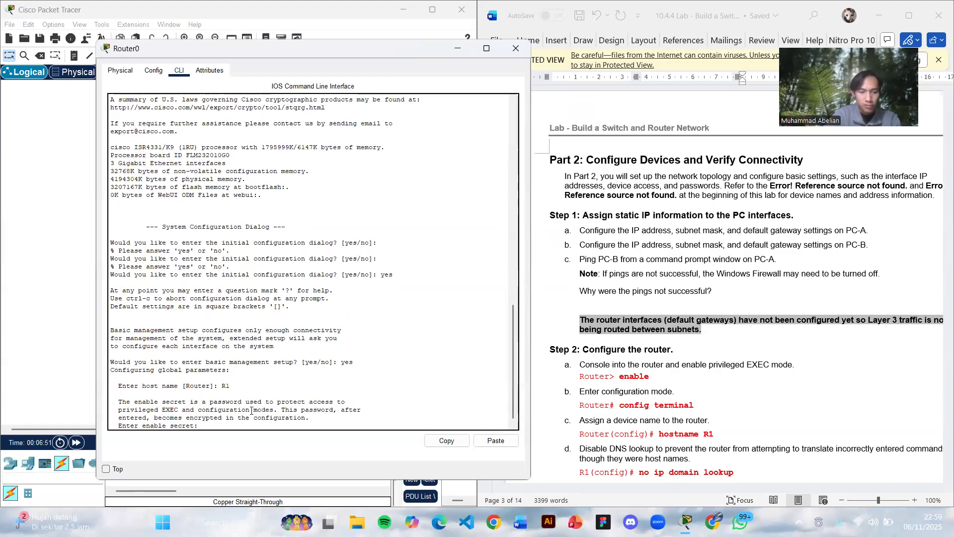
key("Return")
key("Return")
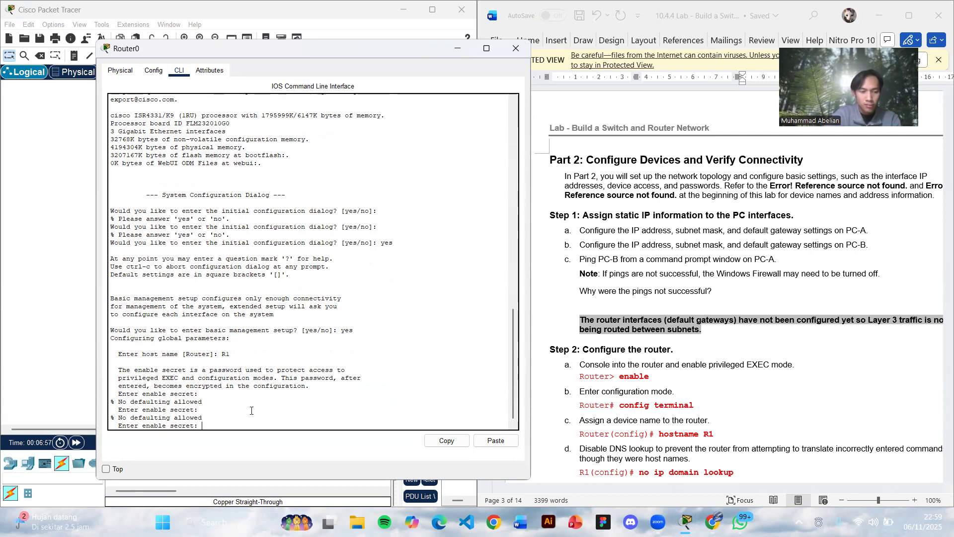
left_click(517, 52)
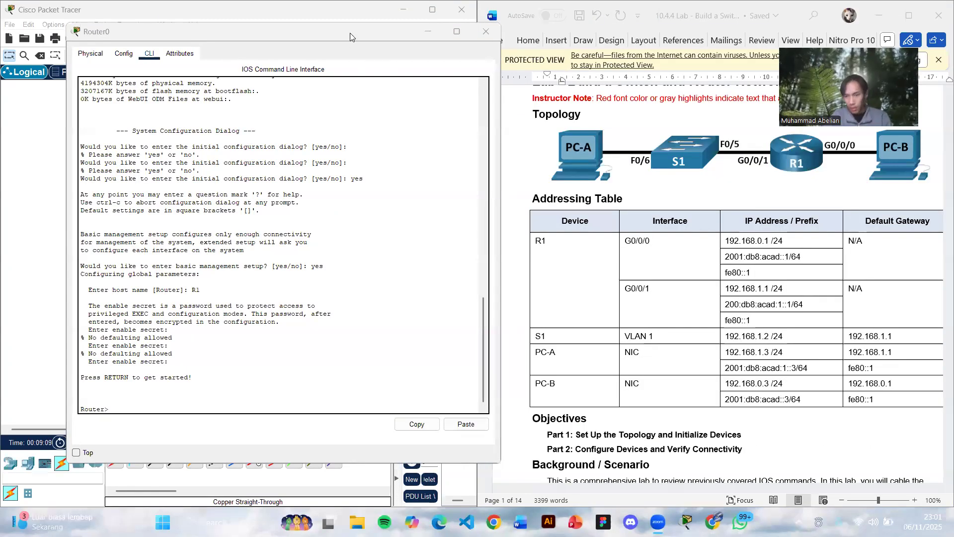
left_click_drag(350, 36, 343, 65)
scroll(636, 191, "down", 10)
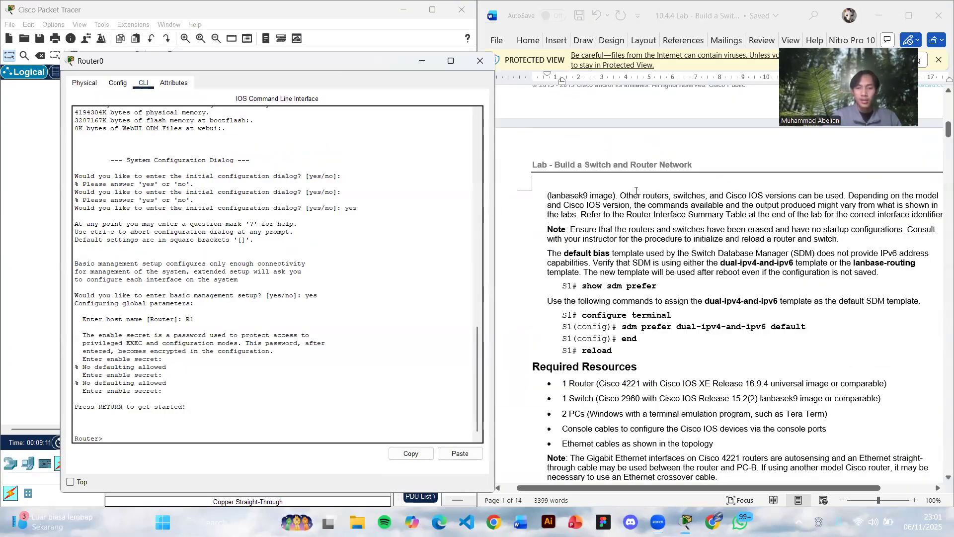
scroll(636, 191, "down", 3)
scroll(636, 191, "down", 3)
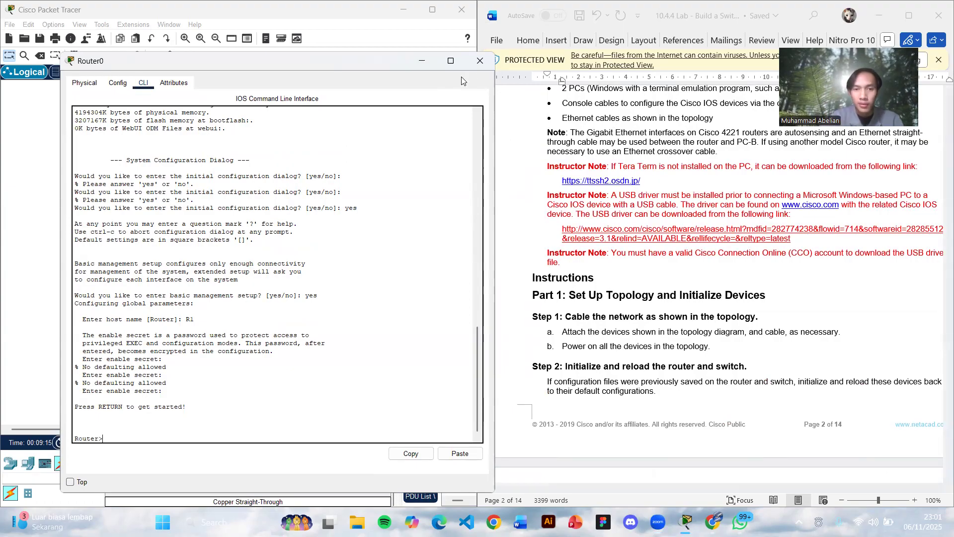
left_click(480, 60)
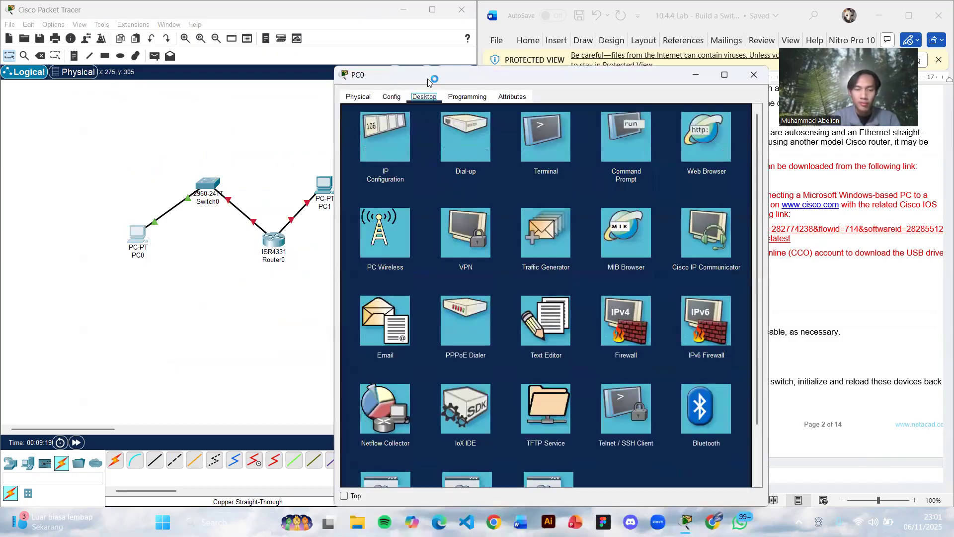
- Ping PC1 at 192.168.0.3 from PC0's command prompt and check the lab document's Part 2 question about the ping
left_click_drag(547, 75, 390, 51)
left_click(486, 124)
type("ping 192.168.0.3")
key("Return")
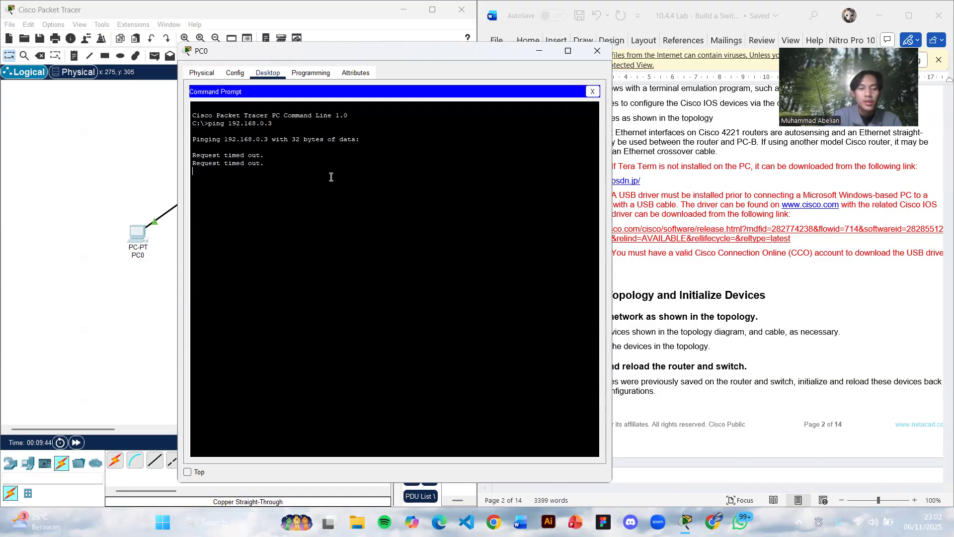
scroll(780, 278, "down", 5)
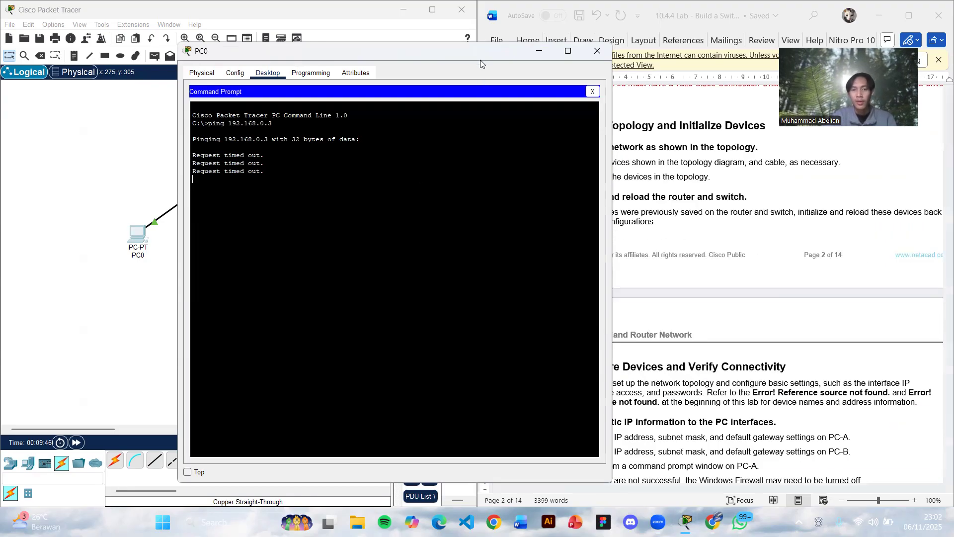
left_click_drag(480, 59, 338, 34)
scroll(641, 151, "down", 6)
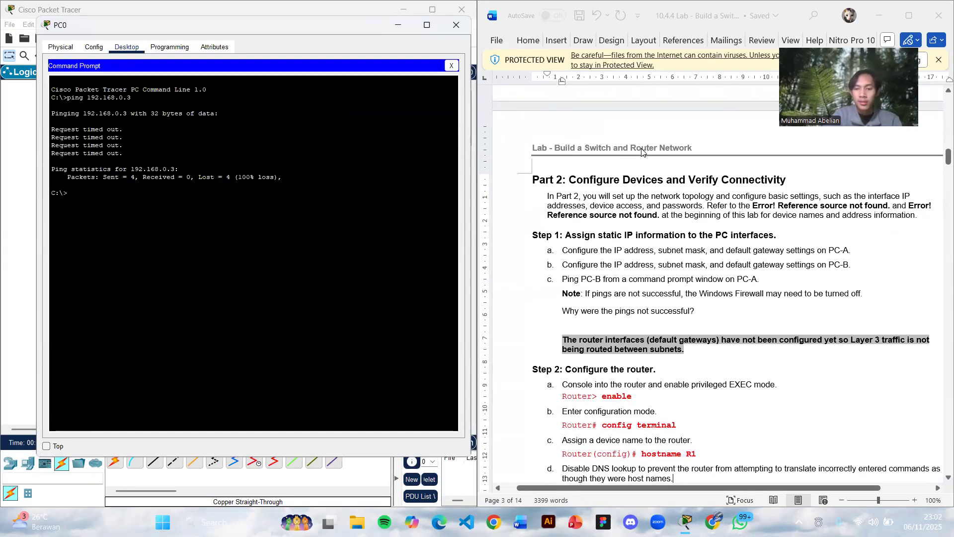
scroll(641, 152, "up", 1)
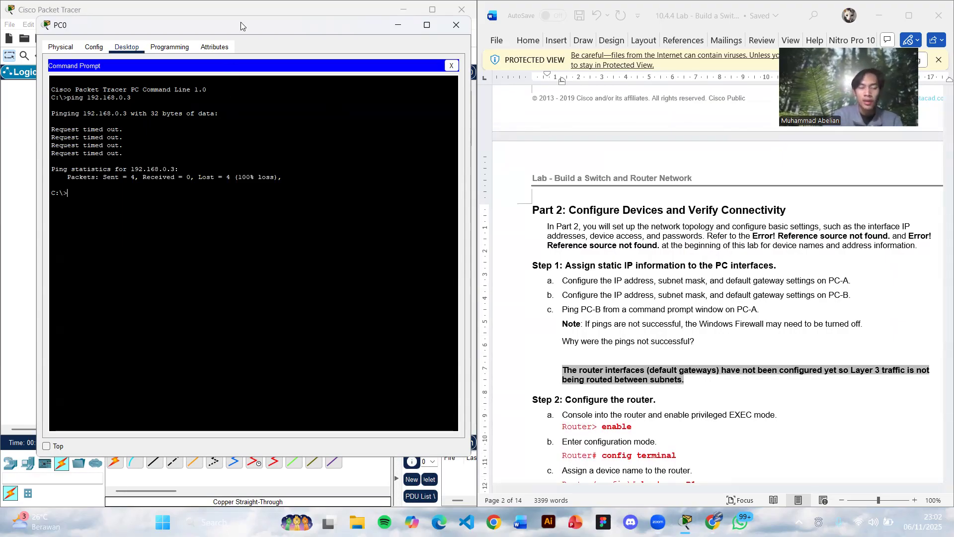
- Close PC0's window and, in Router0's command line, enter privileged EXEC mode and global configuration mode
left_click_drag(240, 22, 309, 36)
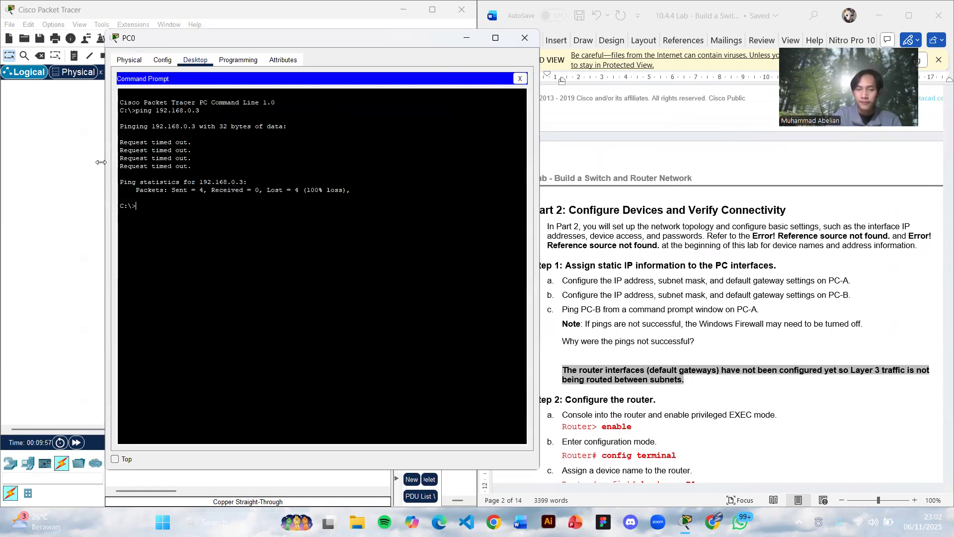
left_click(525, 37)
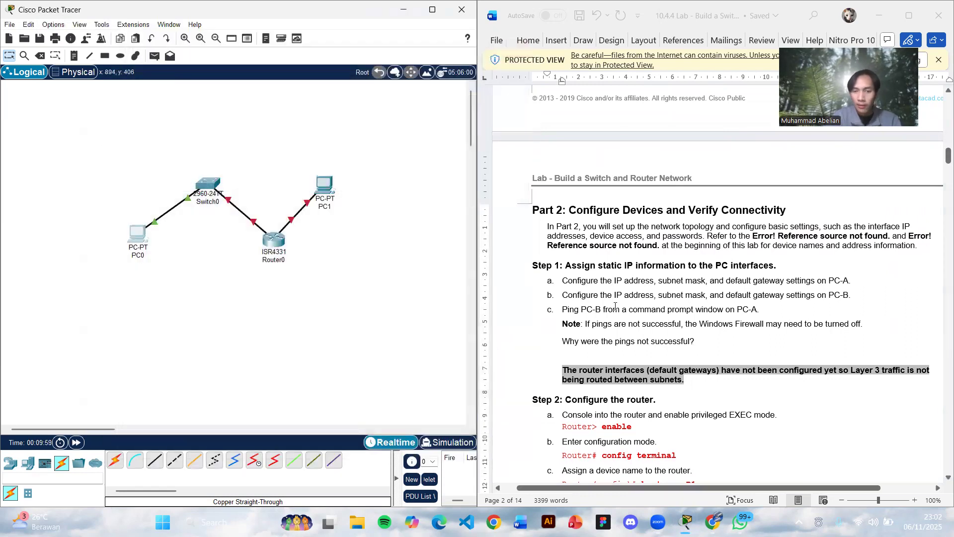
scroll(615, 307, "down", 6)
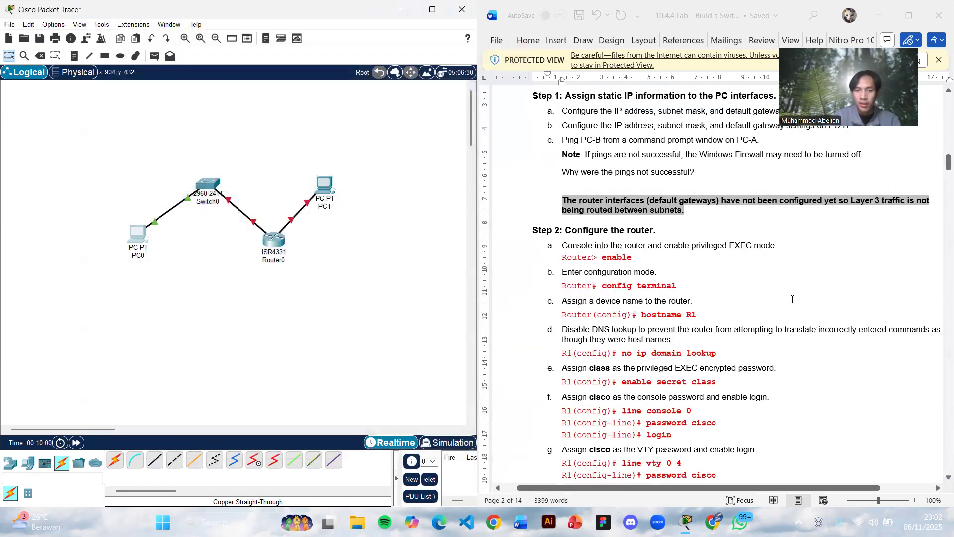
left_click(275, 241)
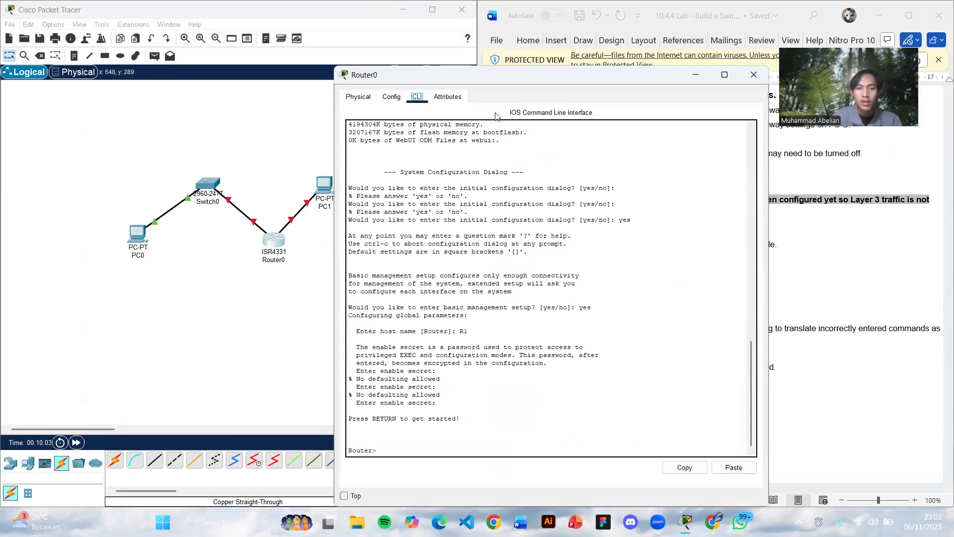
left_click_drag(486, 83, 238, 38)
type("enable")
key("Return")
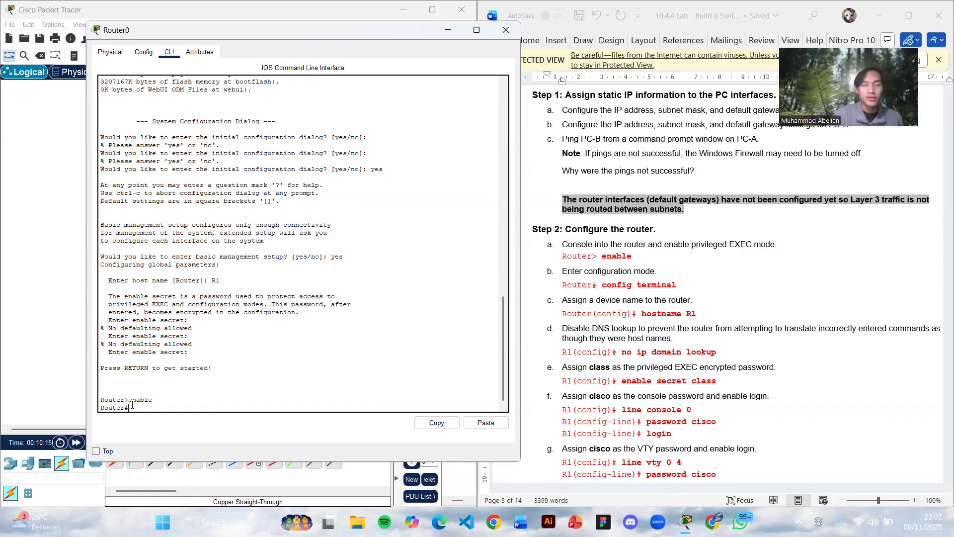
type("config terminal")
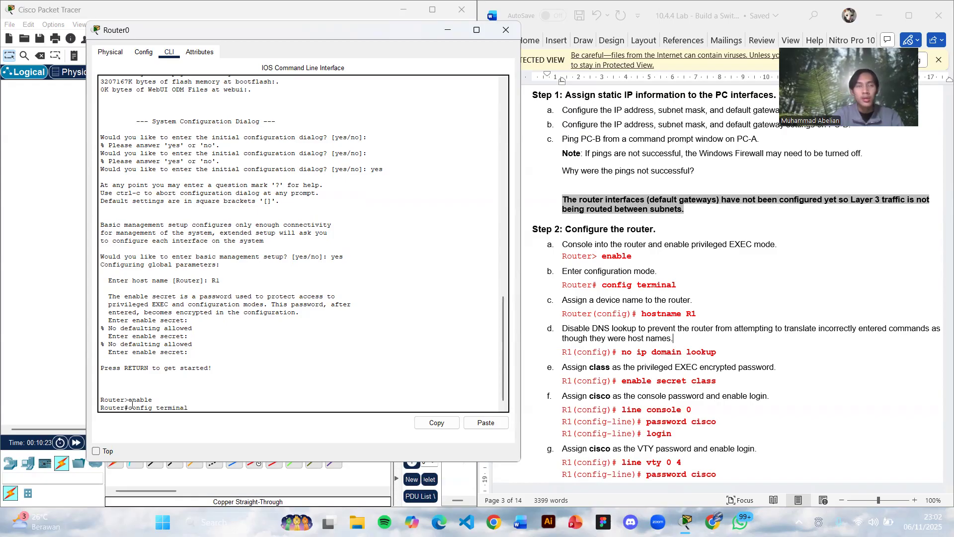
key("Return")
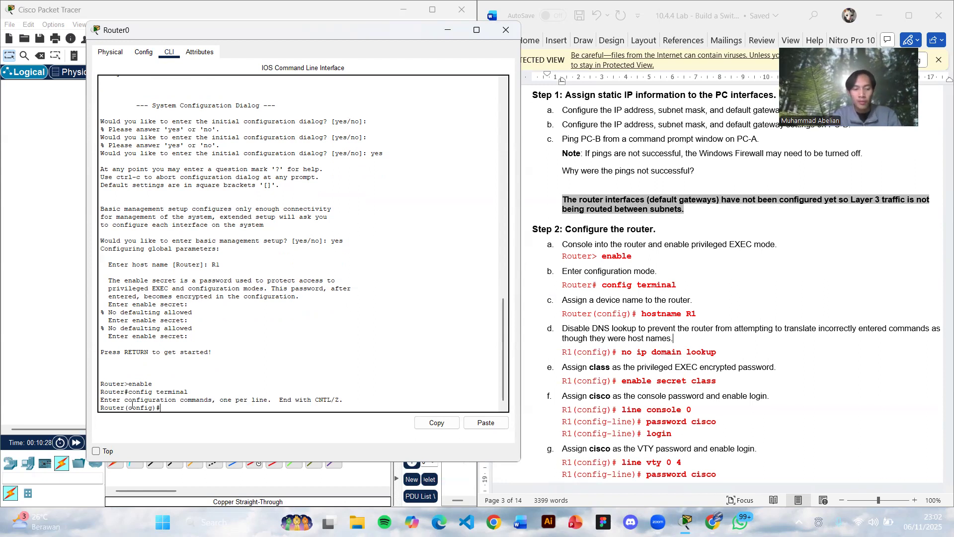
- Set Router0's hostname to R1 in global configuration mode
type("hostname R")
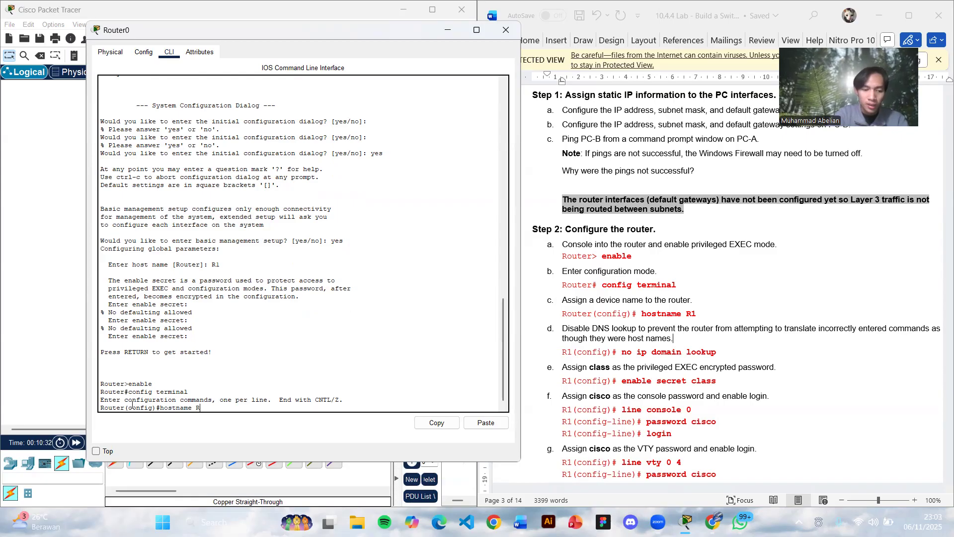
type("1")
key("Return")
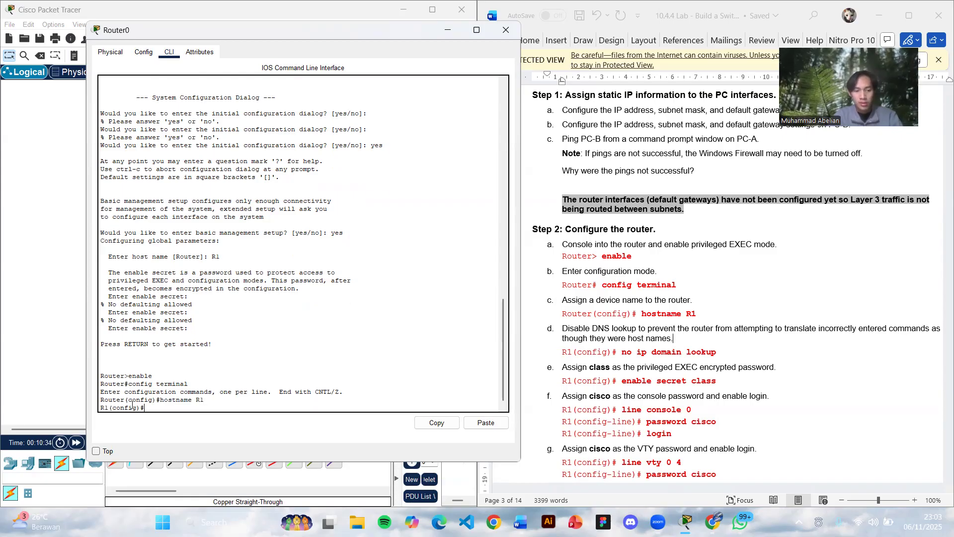
- Disable DNS lookup on R1 with the no ip domain lookup command
type("no ip domain")
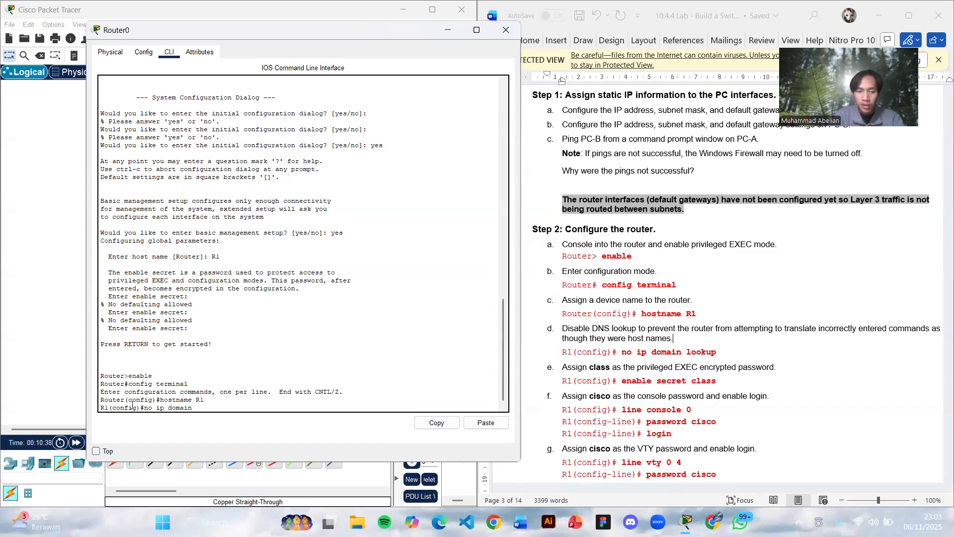
type(" lookup")
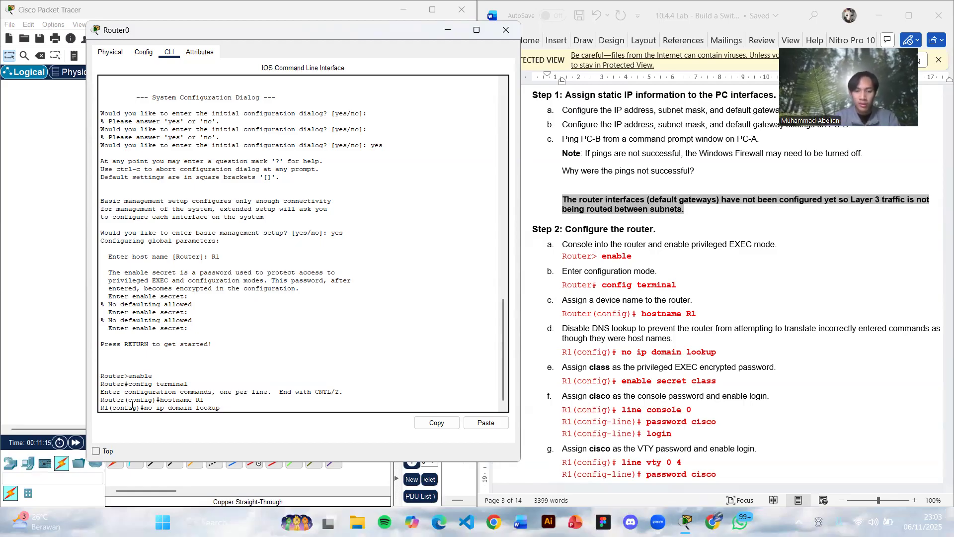
key("Return")
- Assign the privileged EXEC encrypted password on R1 with enable secret, correcting the misspelled keyword "scret"
type("enable")
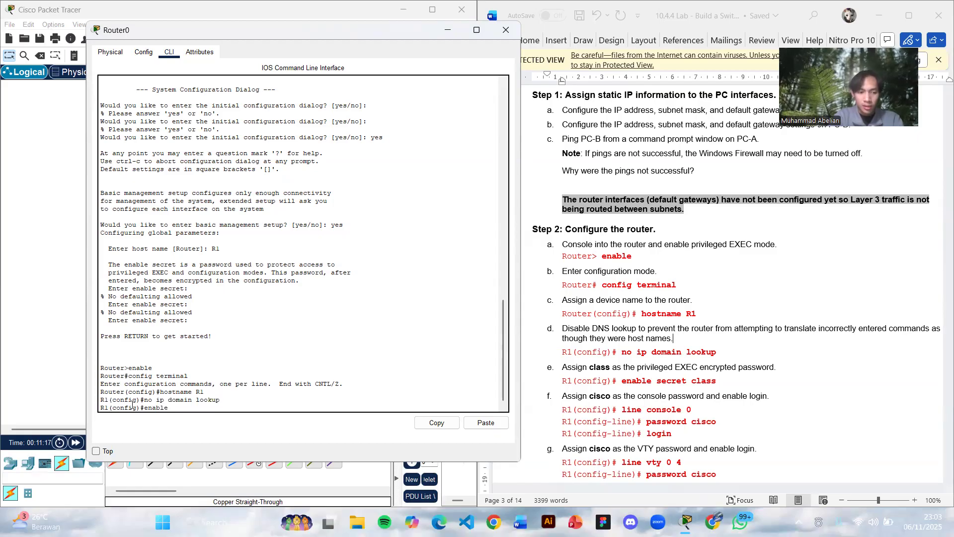
type(" scret class")
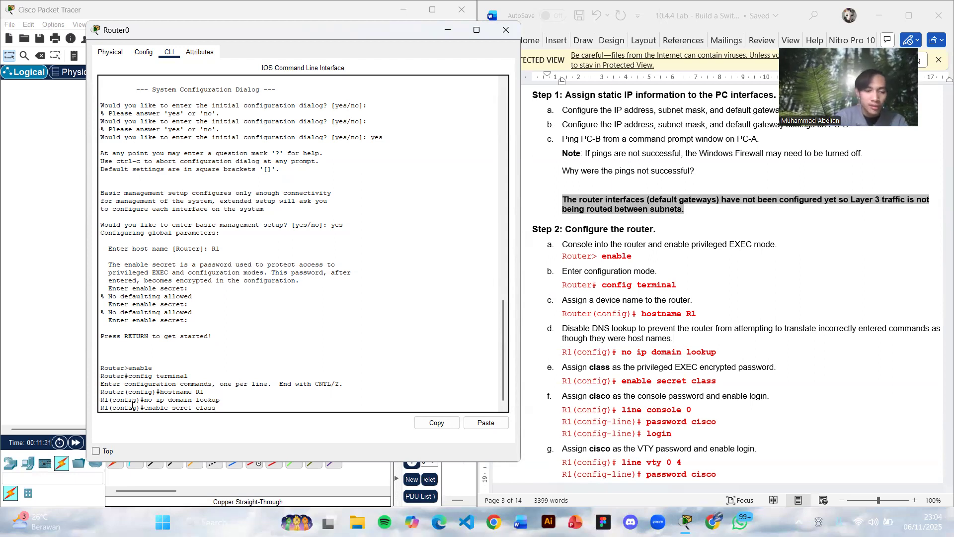
key("Return")
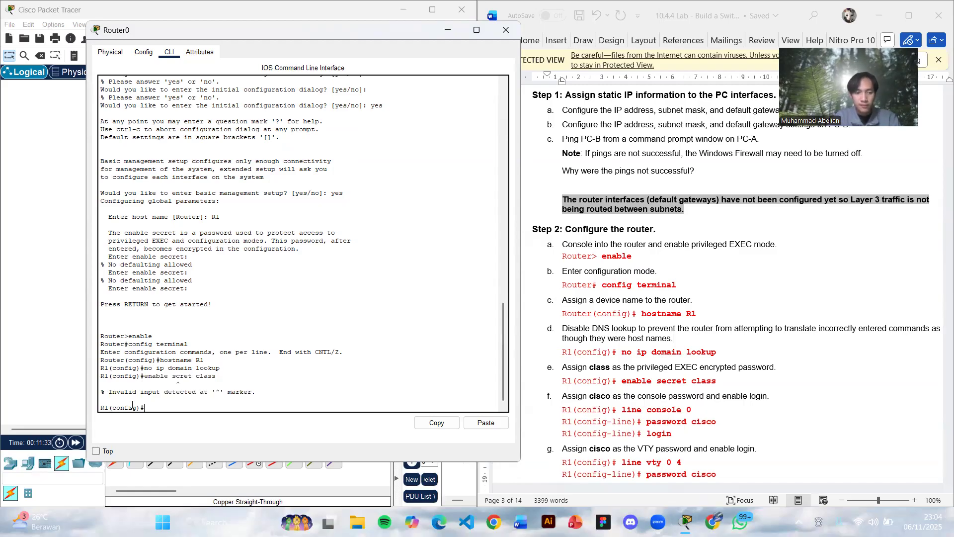
key("Up")
key("Left")
key("Left")
key("Left")
key("Left")
key("Left")
key("Left")
key("Left")
key("Left")
key("Left")
key("Left")
type("e")
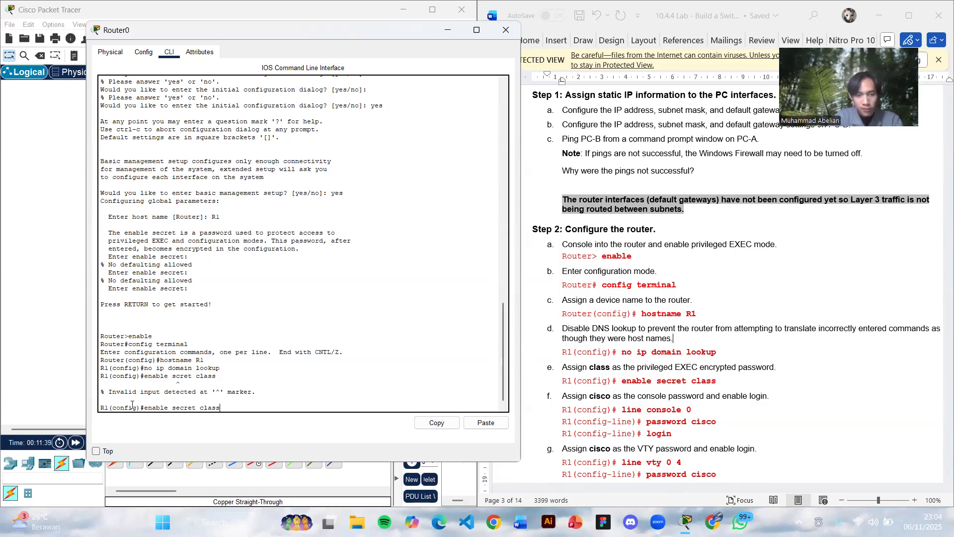
key("Return")
- Configure R1's console line 0 with the console password given in the lab document and enable login
type("line con")
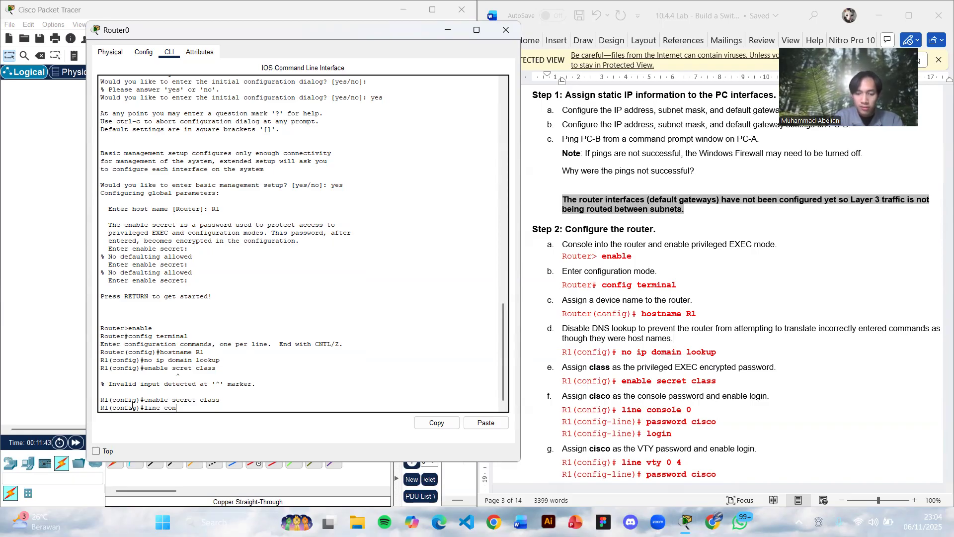
type("sole 0")
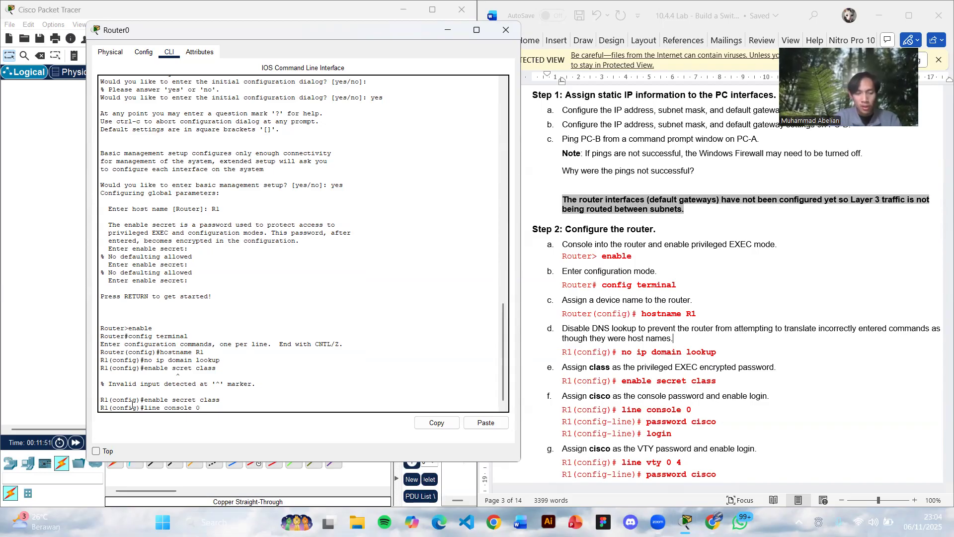
key("Return")
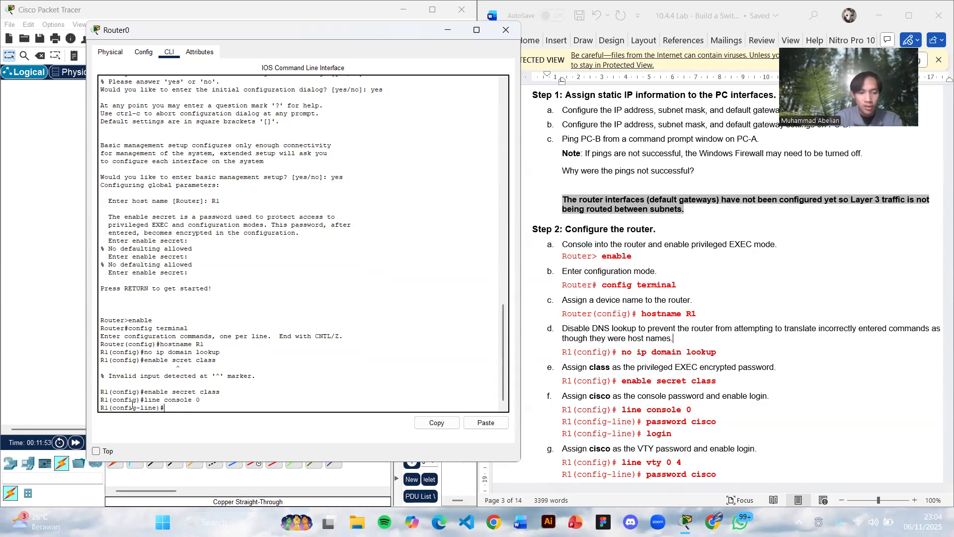
type("p")
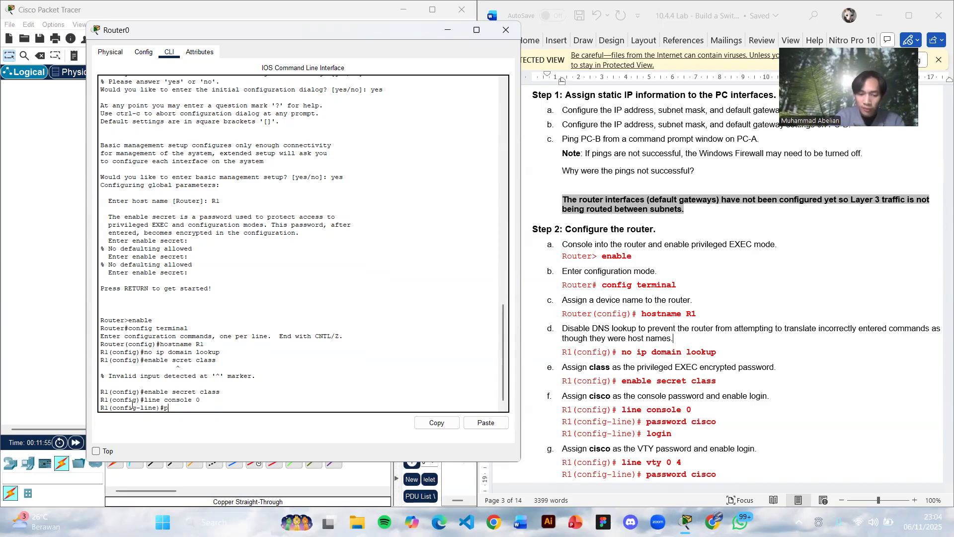
type("assword cisco")
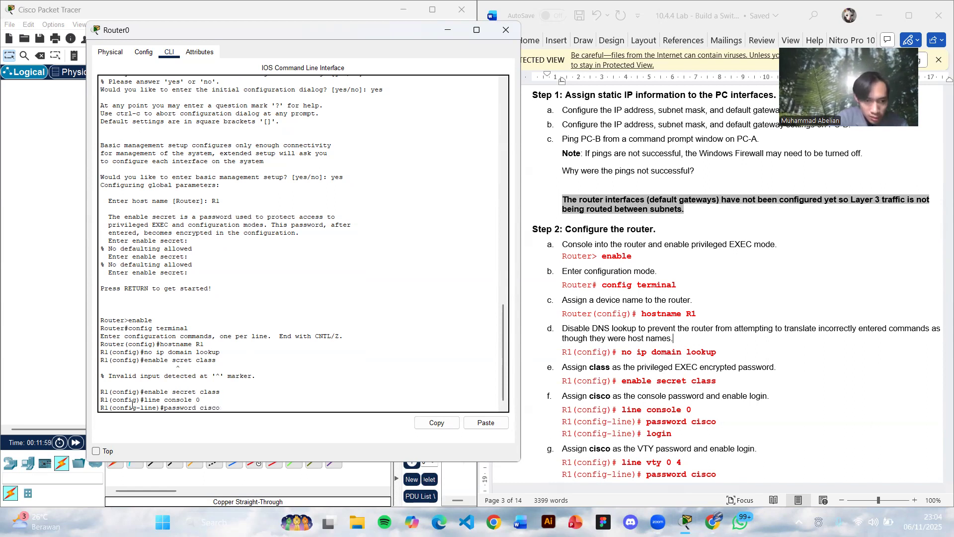
key("Return")
type("login")
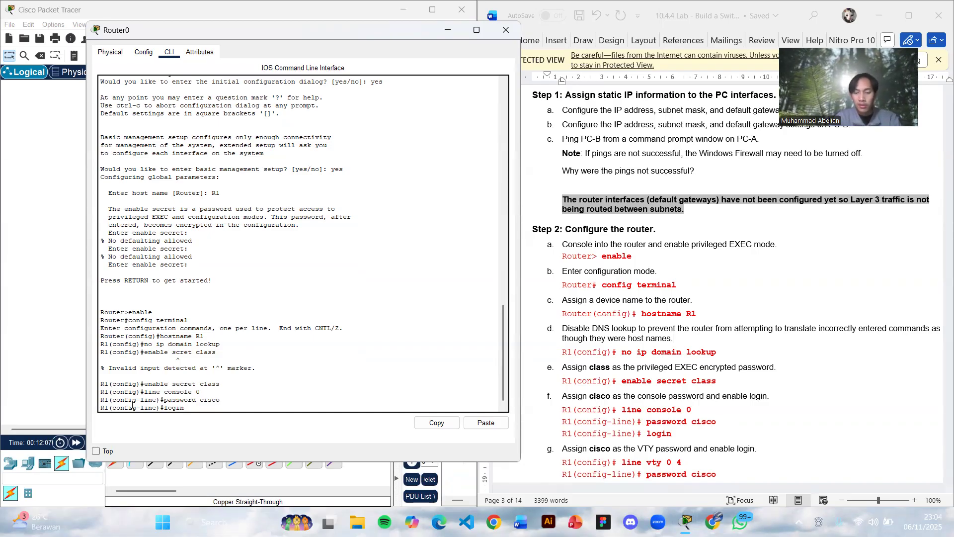
key("Return")
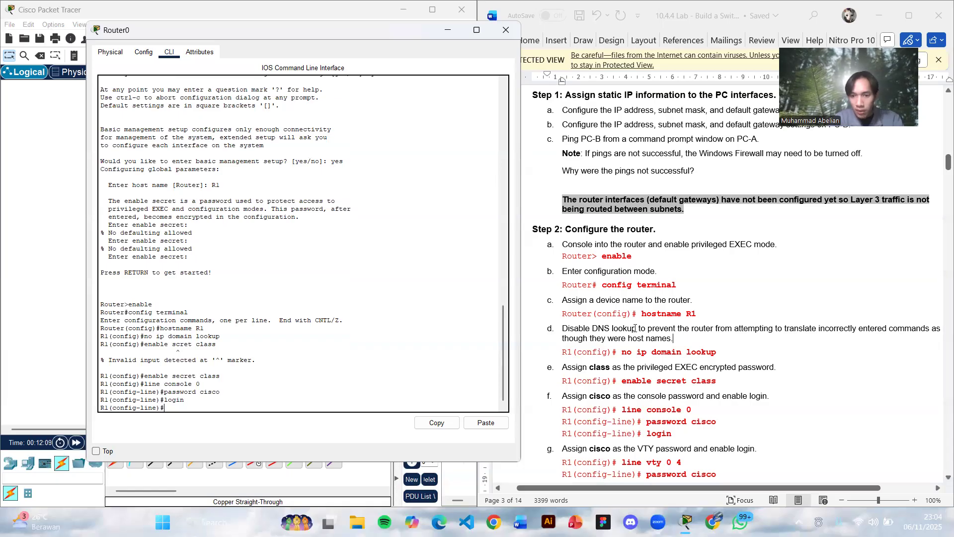
- Configure R1's VTY lines 0 to 4 with the VTY password from the lab document and enable login
scroll(536, 293, "down", 4)
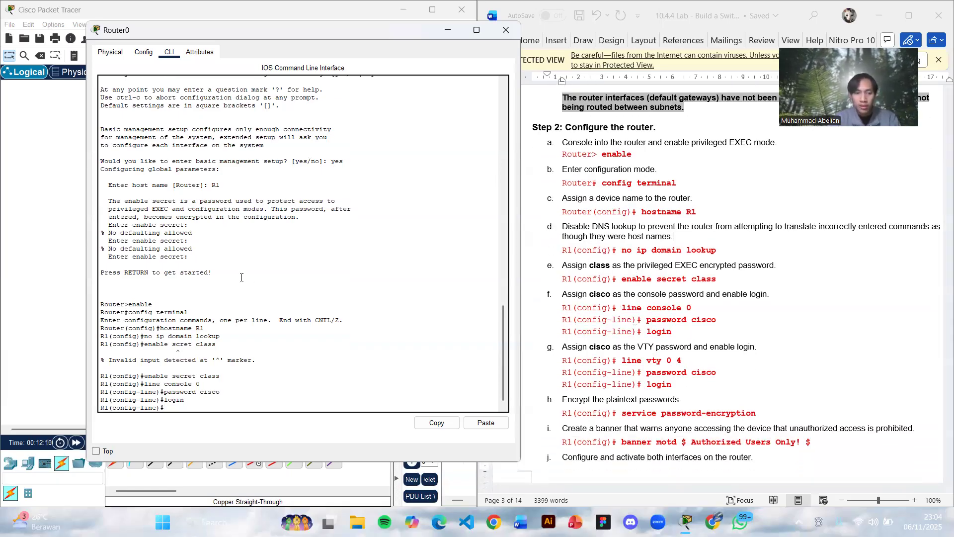
type("line vty 0 4")
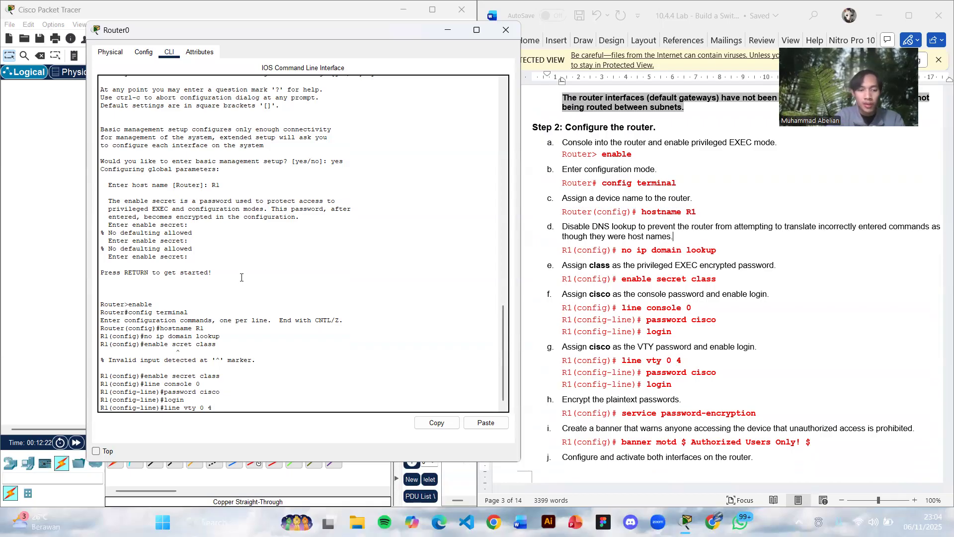
key("Return")
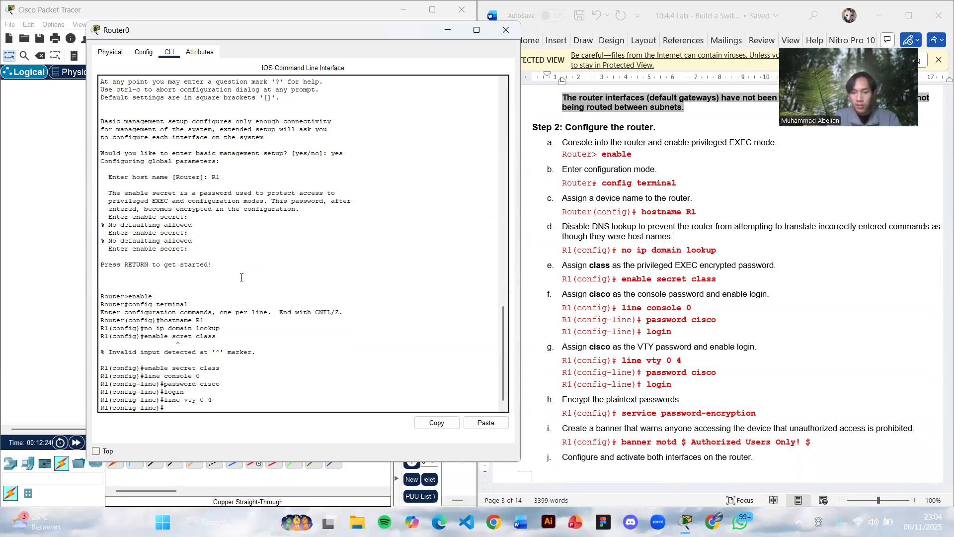
type("password")
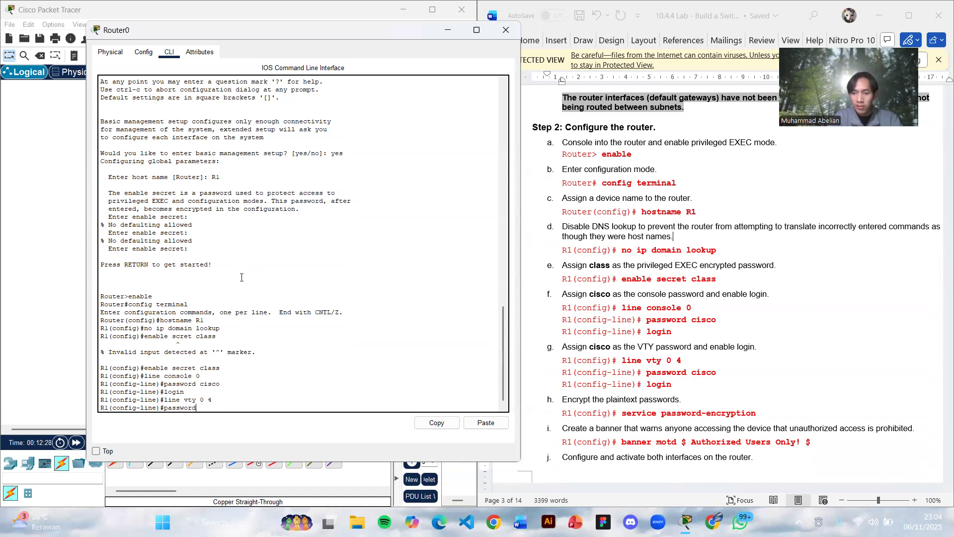
type(" cisco")
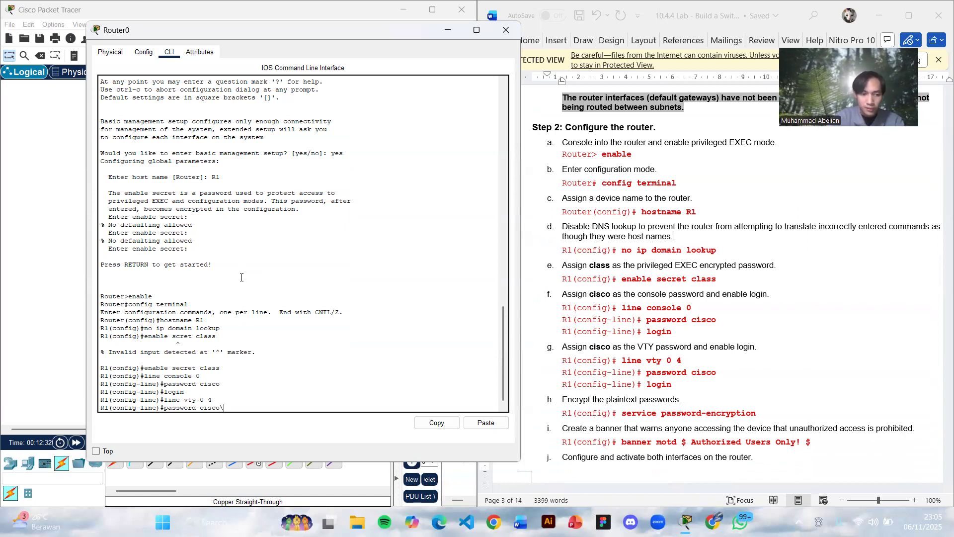
key("Return")
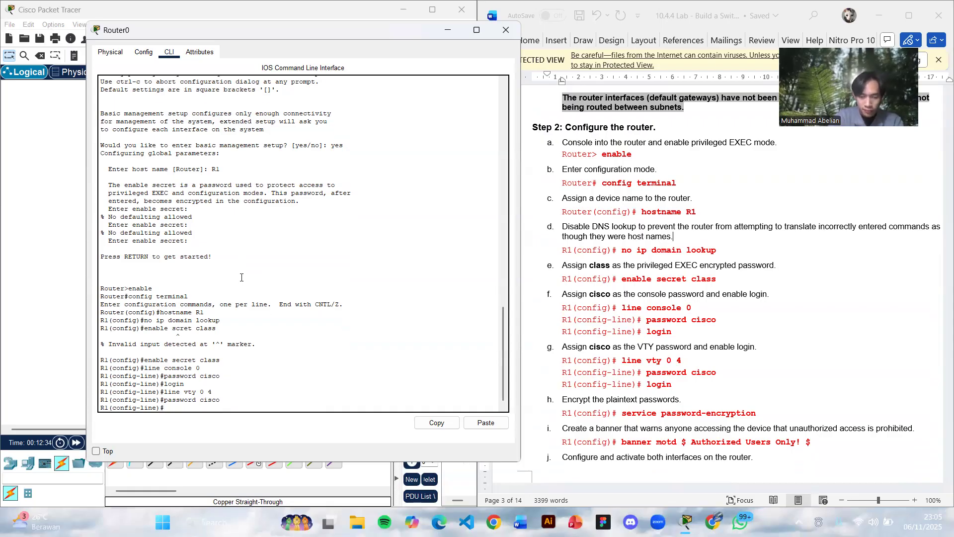
type("logi")
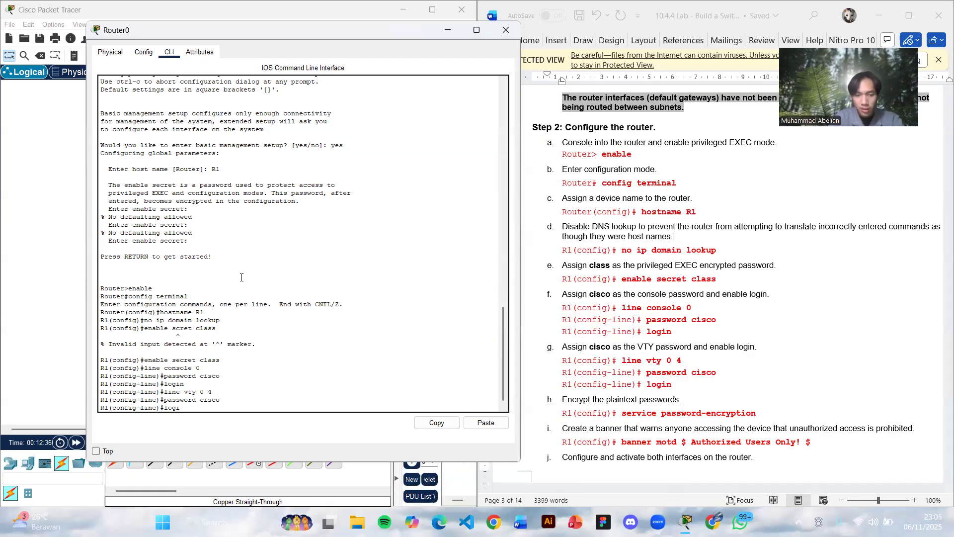
key("Return")
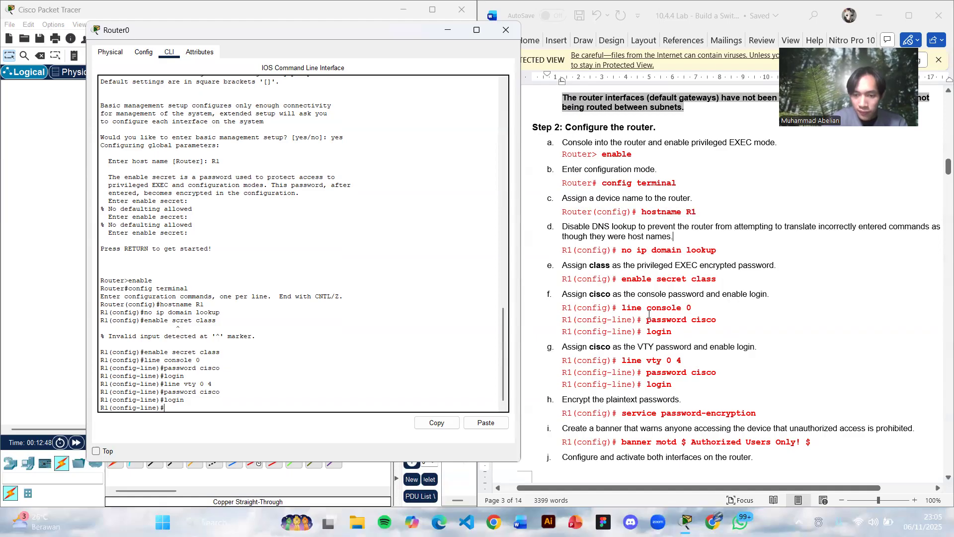
- Try to encrypt R1's plaintext passwords from line configuration mode, entering the command as service password-encryiption
scroll(649, 314, "down", 3)
type("servic")
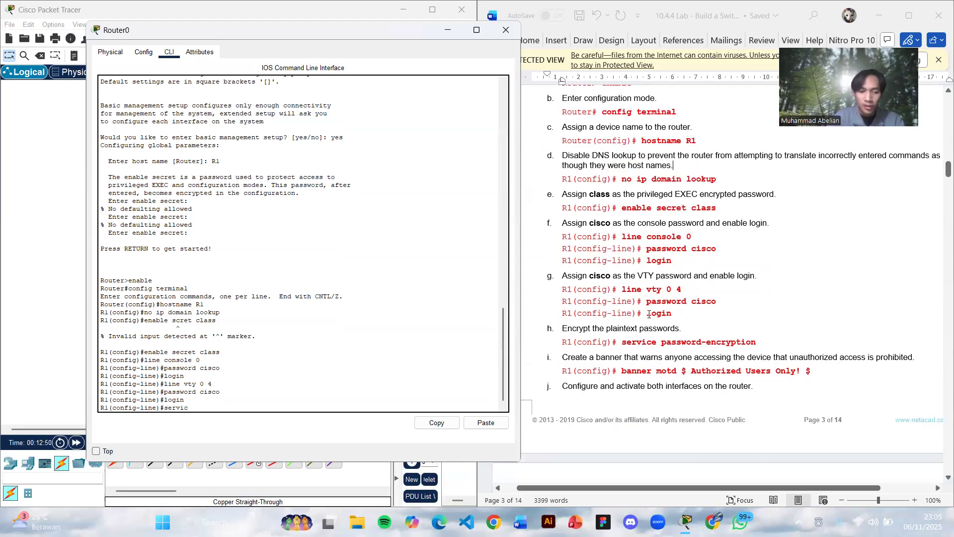
type("e password")
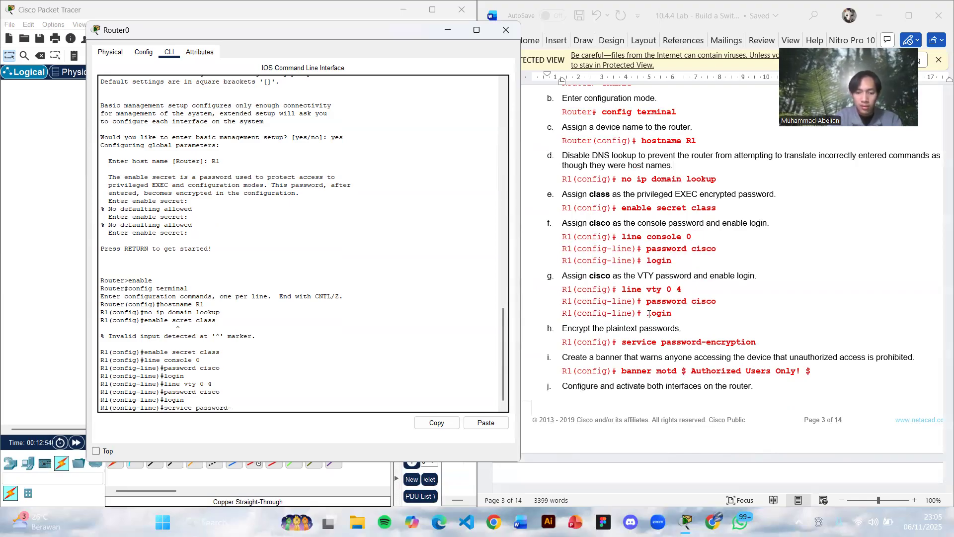
type("-enc")
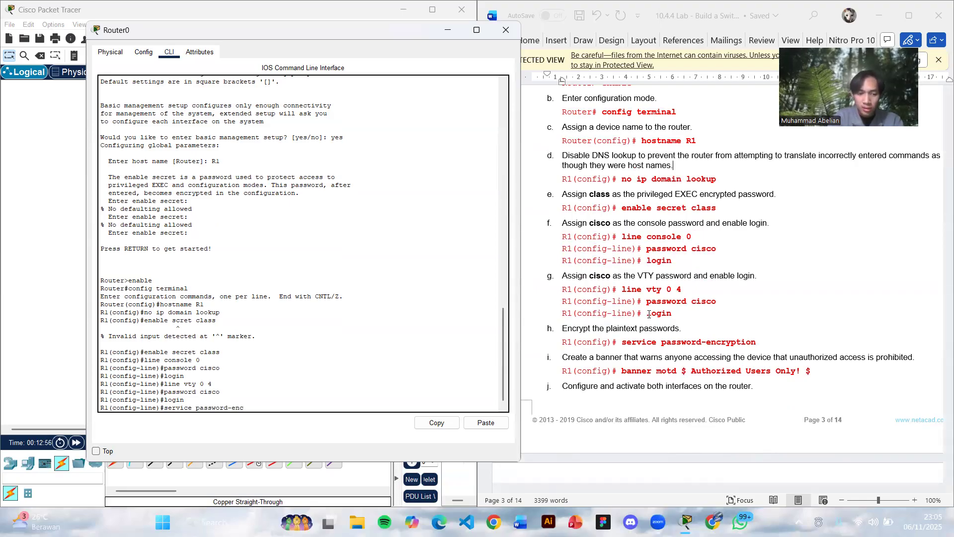
type("ryipti")
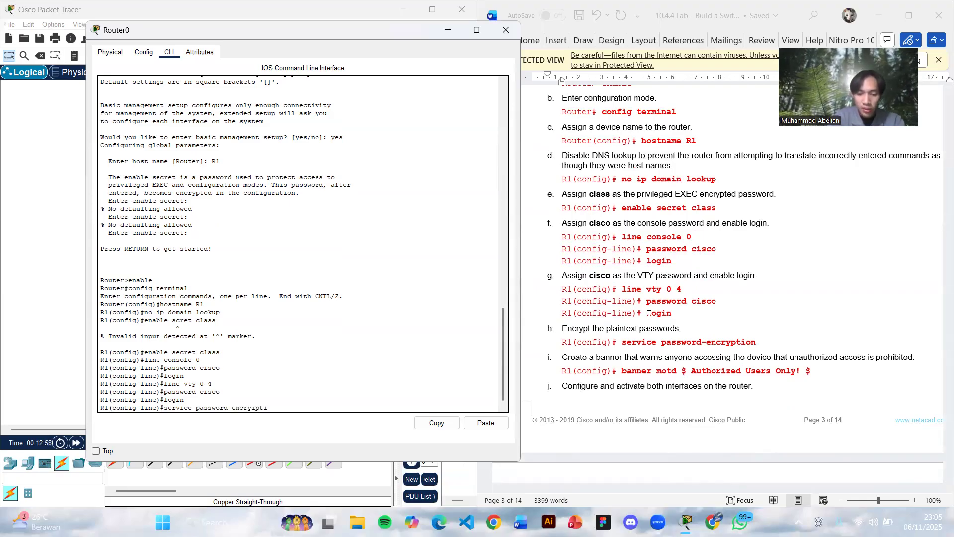
type("on")
key("Return")
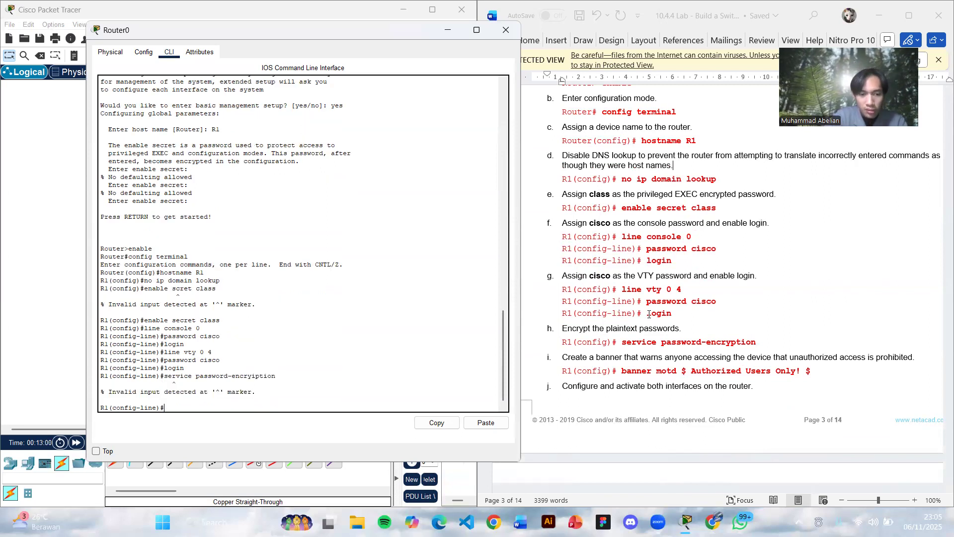
- Encrypt R1's plaintext passwords by correcting the misspelled command to service password-encryption
key("Up")
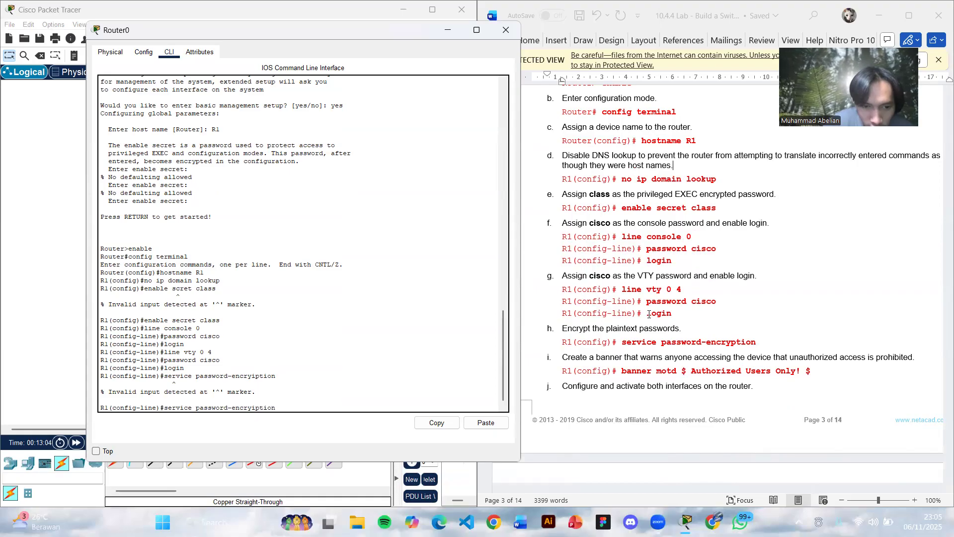
key("BackSpace")
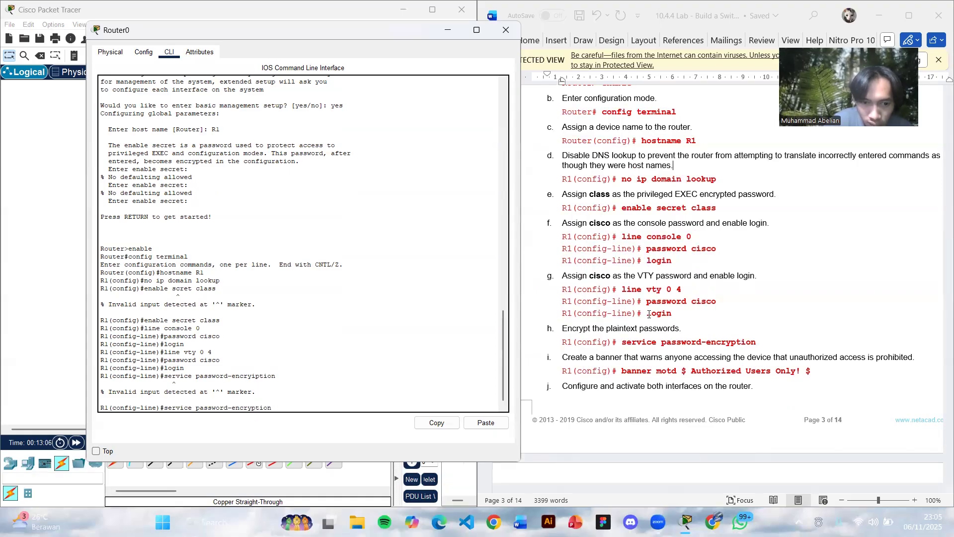
key("Return")
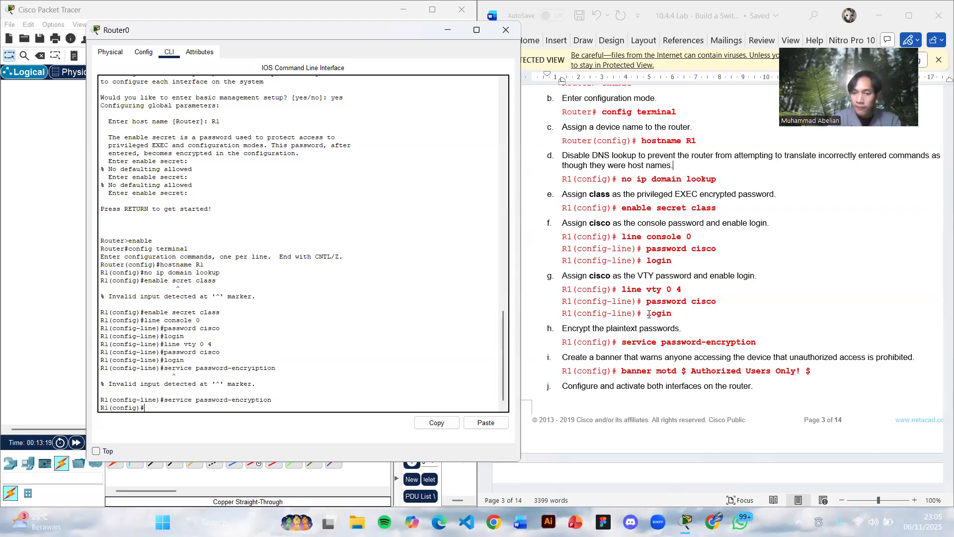
- Create R1's message-of-the-day banner with the text "Authorized Users Only!", using $ as the delimiter
type("banner motd")
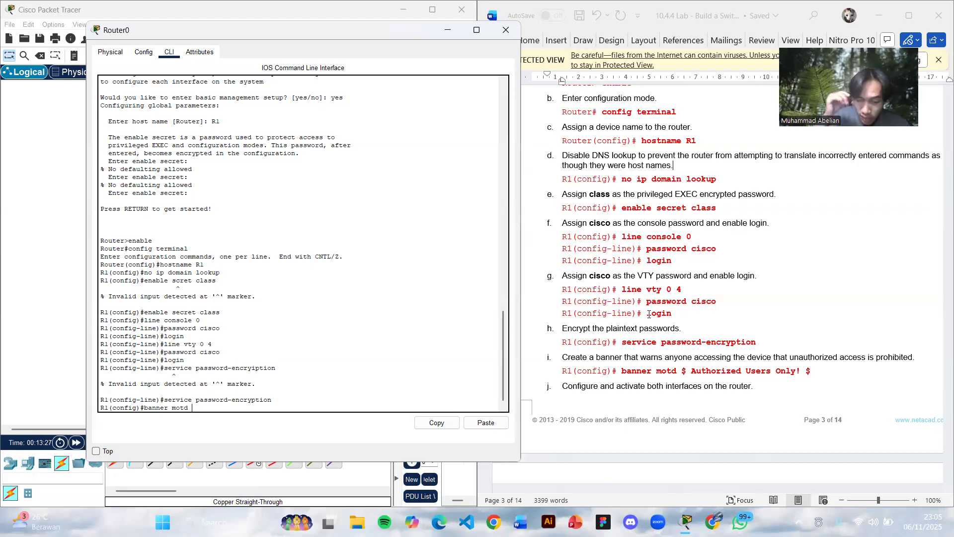
type("$")
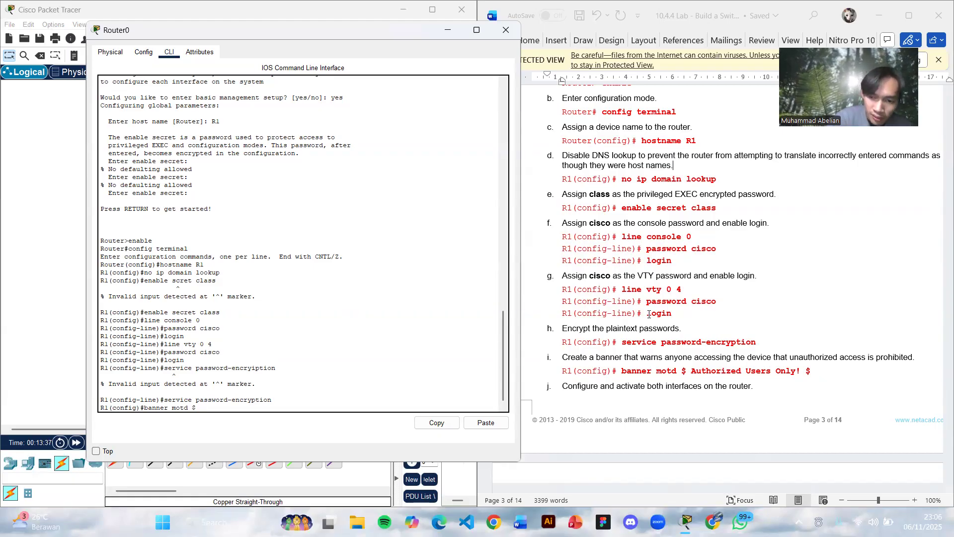
type("Authoriz")
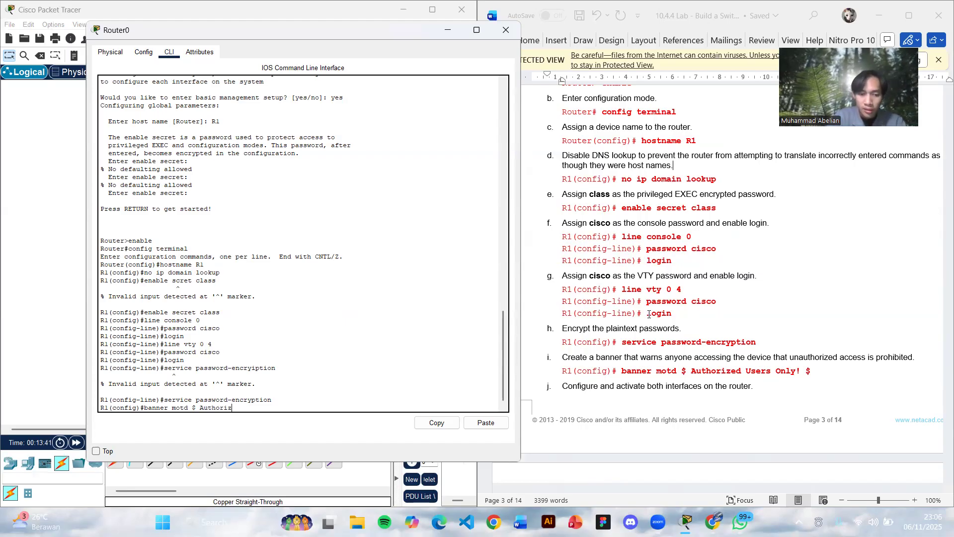
type("ed Users")
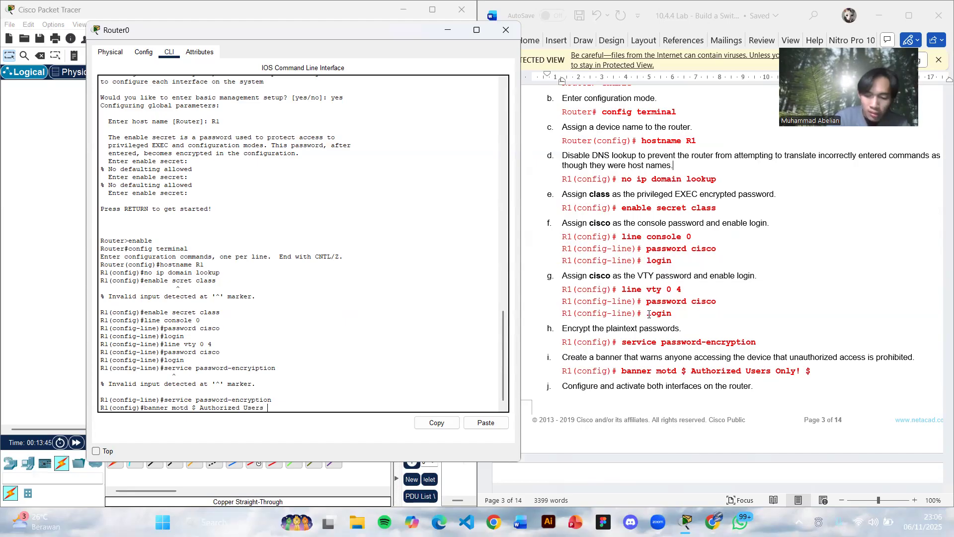
type(" Only!")
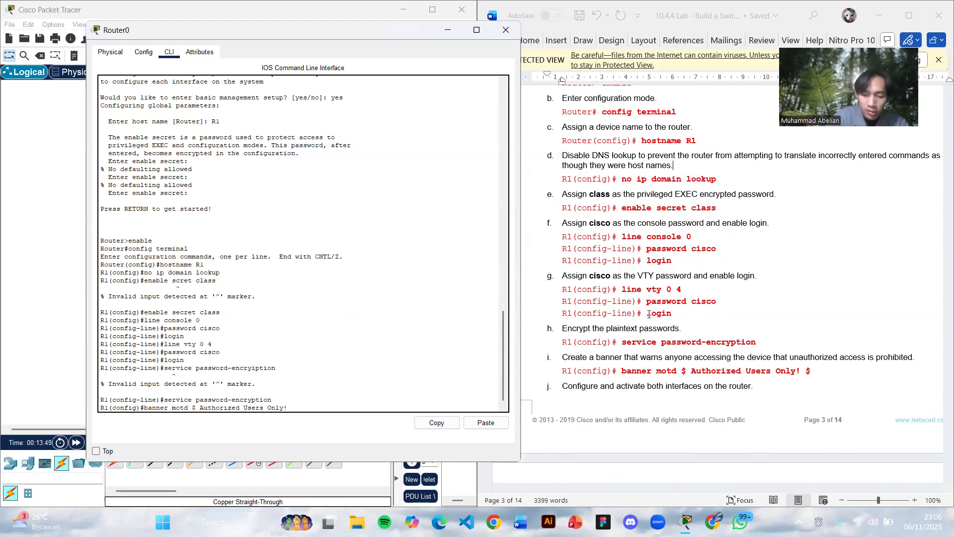
type(" $")
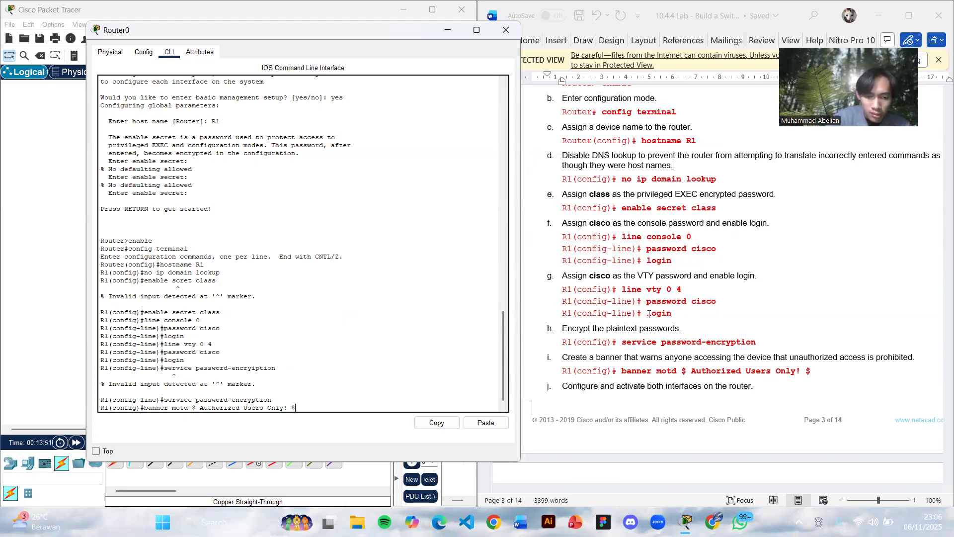
key("Return")
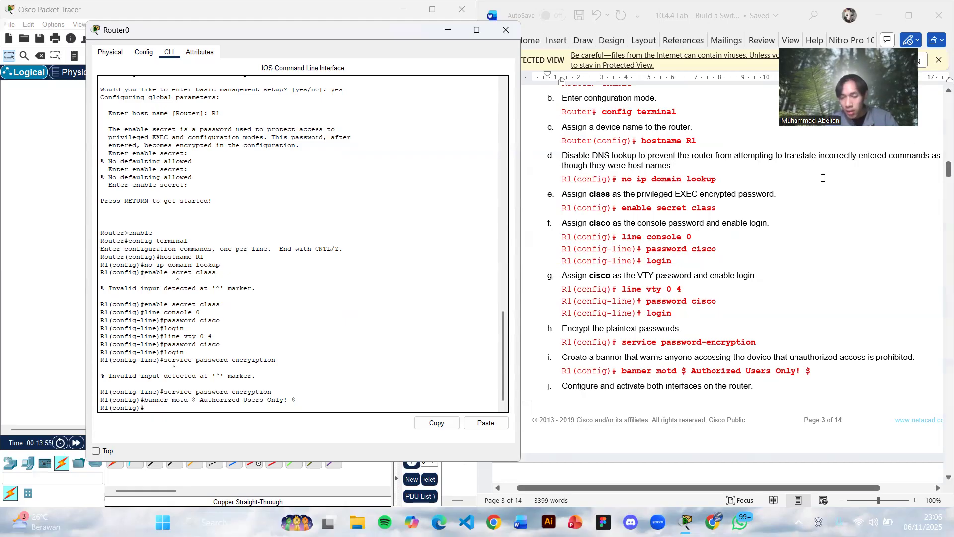
- Enter interface configuration mode for R1's g0/0/0, correcting the misspelled keyword "interfcae" to interface
scroll(708, 223, "down", 8)
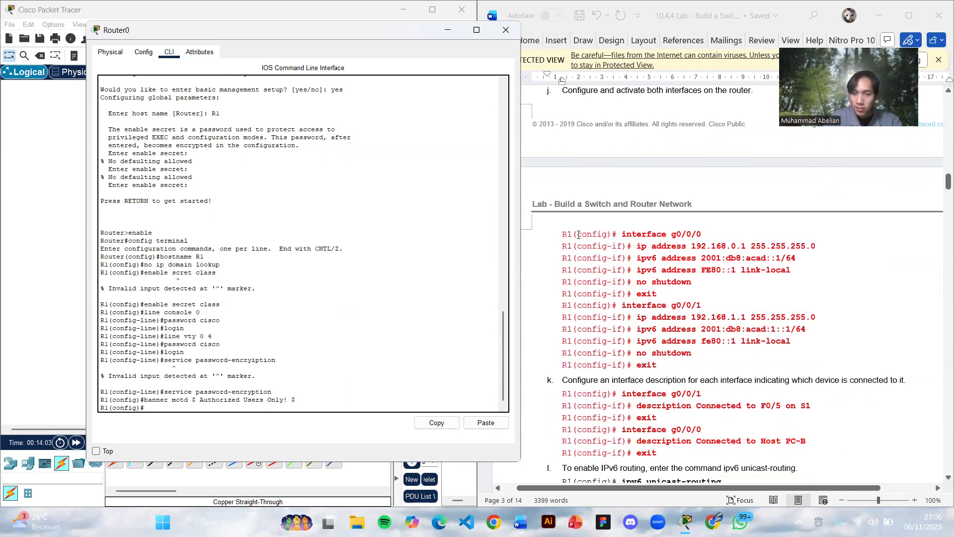
type("interfcae")
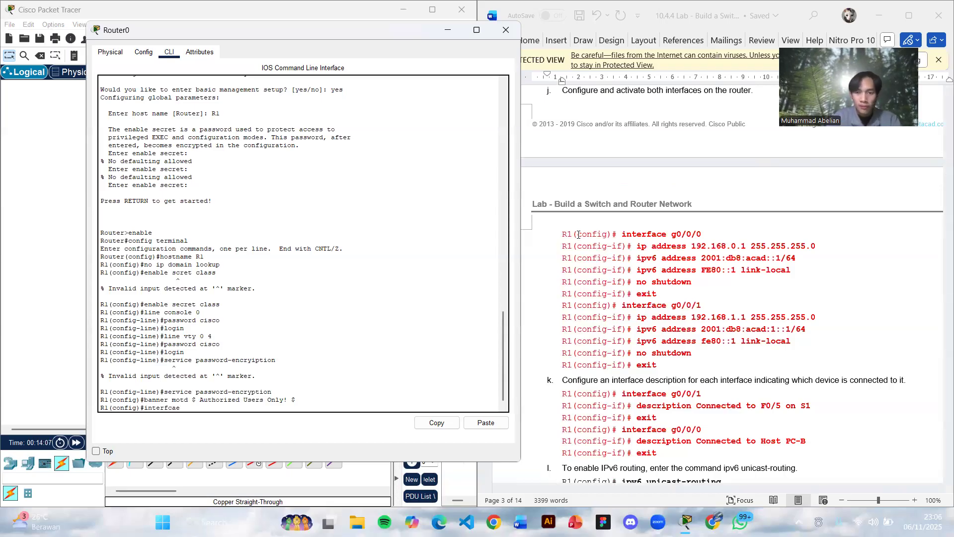
type(" g0/0/0")
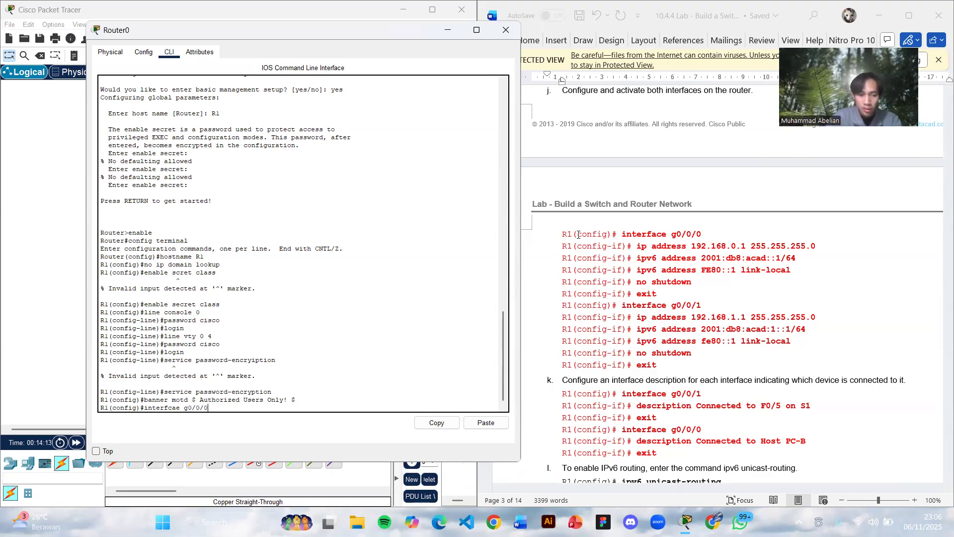
key("Return")
key("Up")
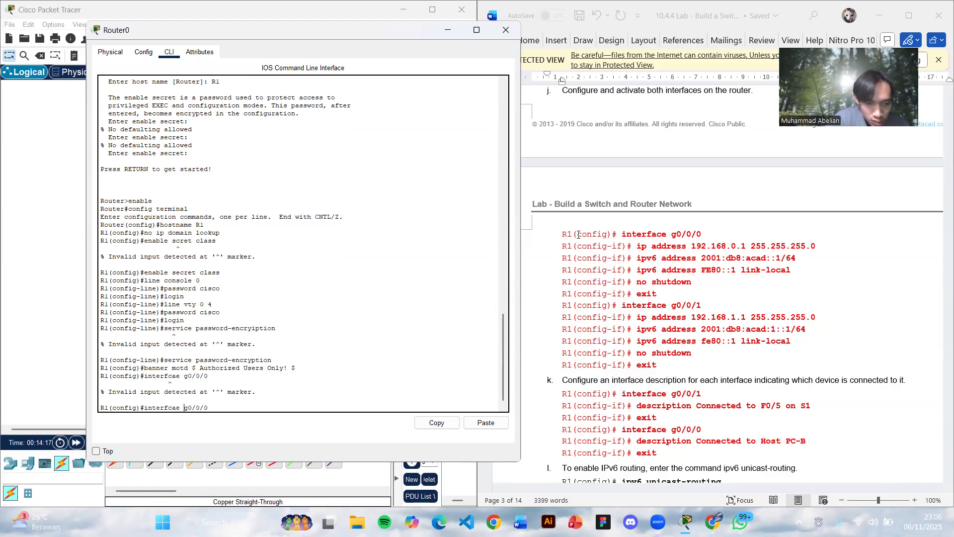
key("BackSpace")
key("BackSpace")
type("ac")
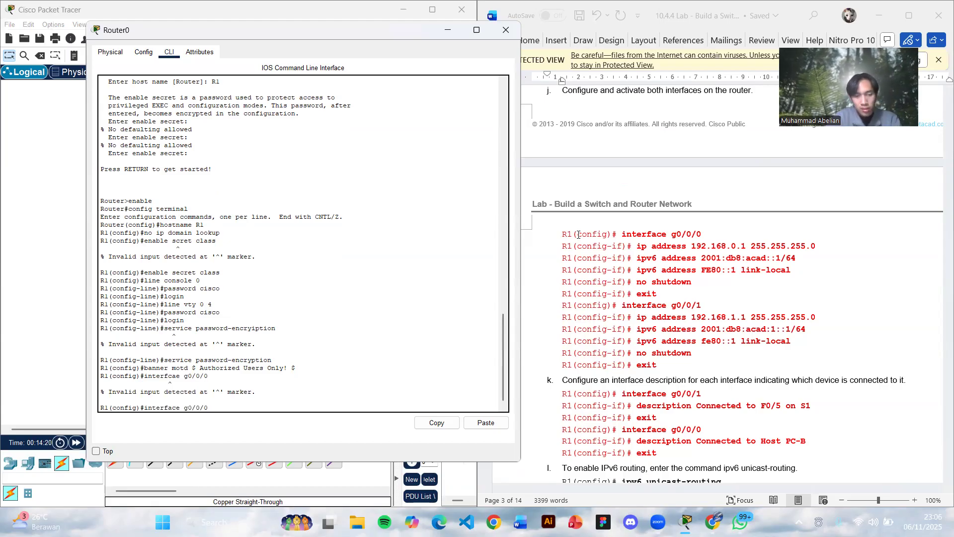
key("Return")
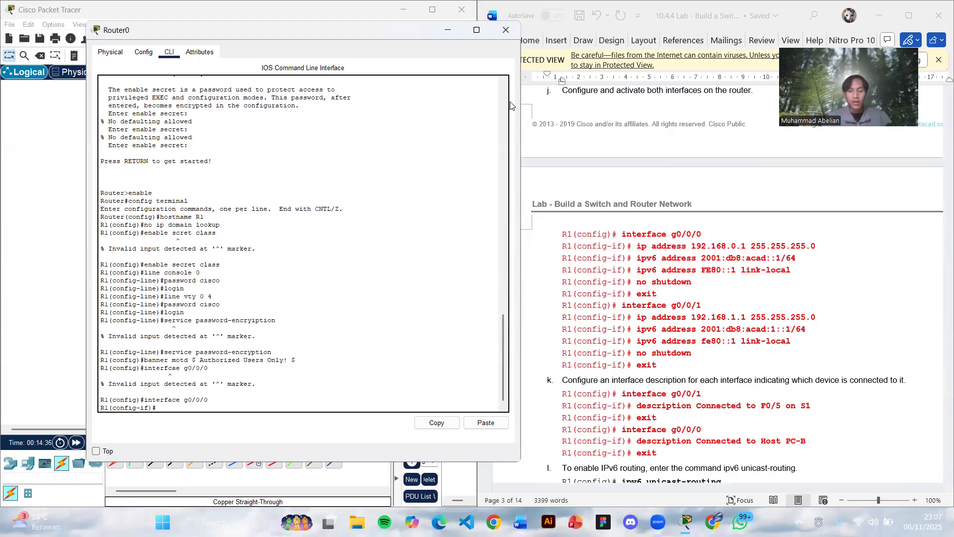
type("ip address")
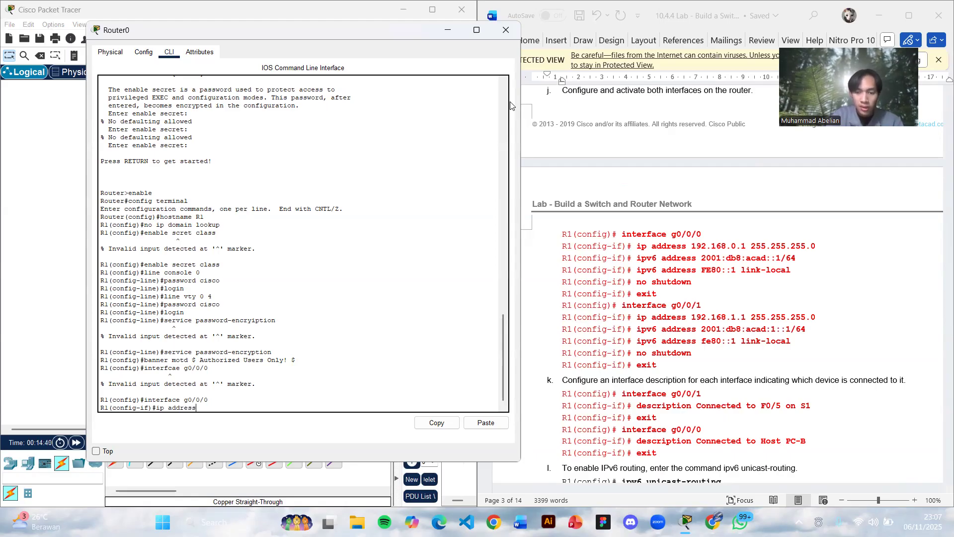
type(" 192.1")
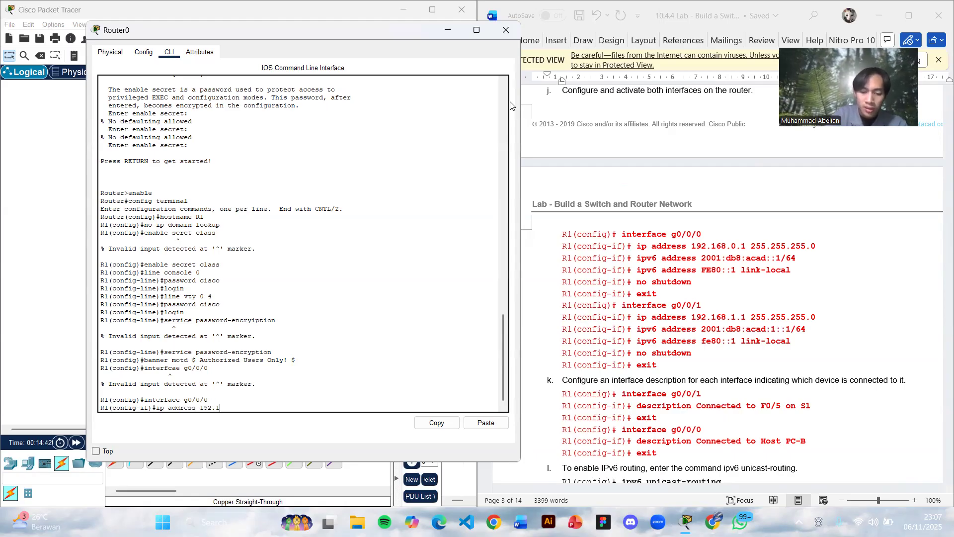
type("68.0.1")
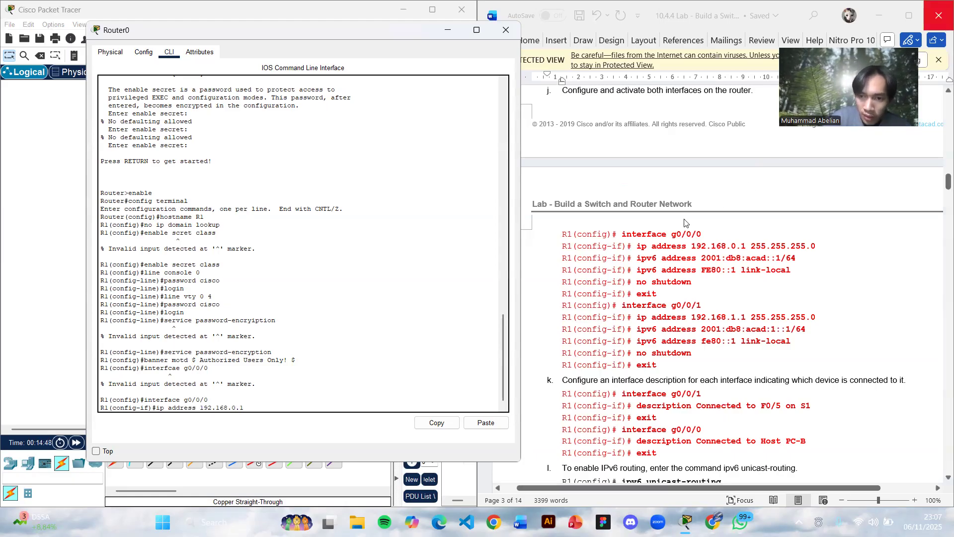
- Replace the partial command with the lab document's line assigning IPv4 address 192.168.0.1 and mask 255.255.255.0 to g0/0/0
left_click_drag(635, 246, 843, 248)
key("ctrl+c")
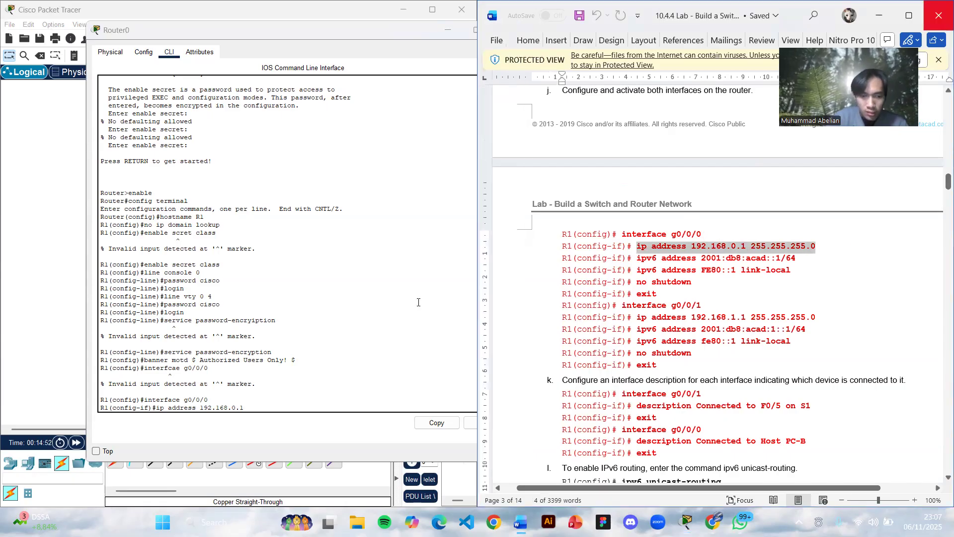
left_click(256, 406)
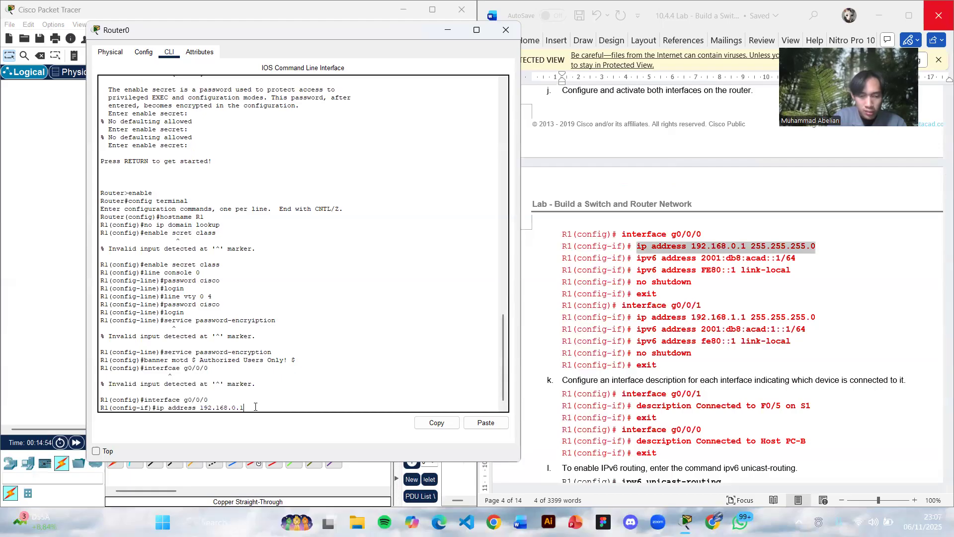
key("BackSpace")
key("BackSpace")
key("BackSpace")
key("BackSpace")
key("BackSpace")
key("BackSpace")
key("BackSpace")
key("BackSpace")
key("BackSpace")
key("BackSpace")
key("BackSpace")
key("BackSpace")
key("BackSpace")
key("BackSpace")
key("BackSpace")
key("BackSpace")
key("BackSpace")
key("BackSpace")
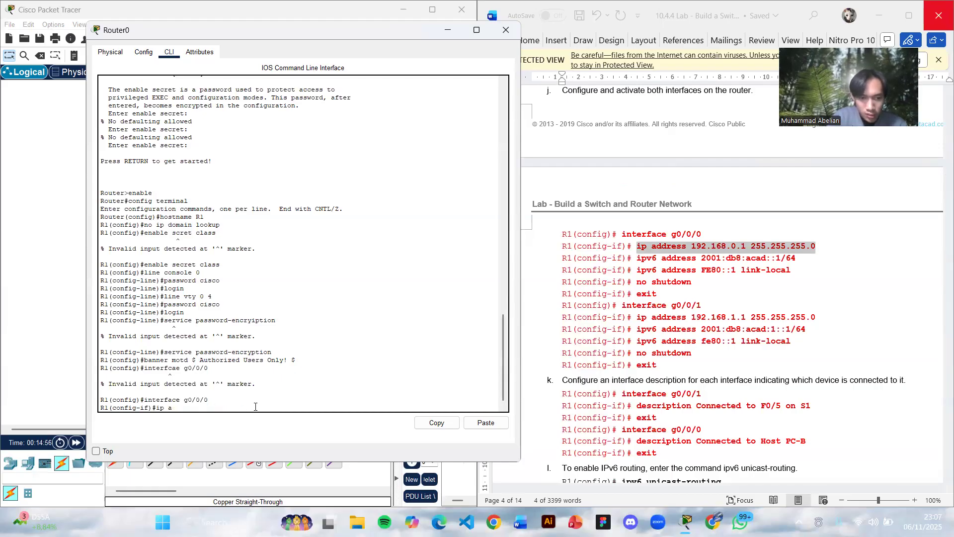
key("BackSpace")
key("BackSpace")
key("BackSpace")
key("BackSpace")
right_click(256, 407)
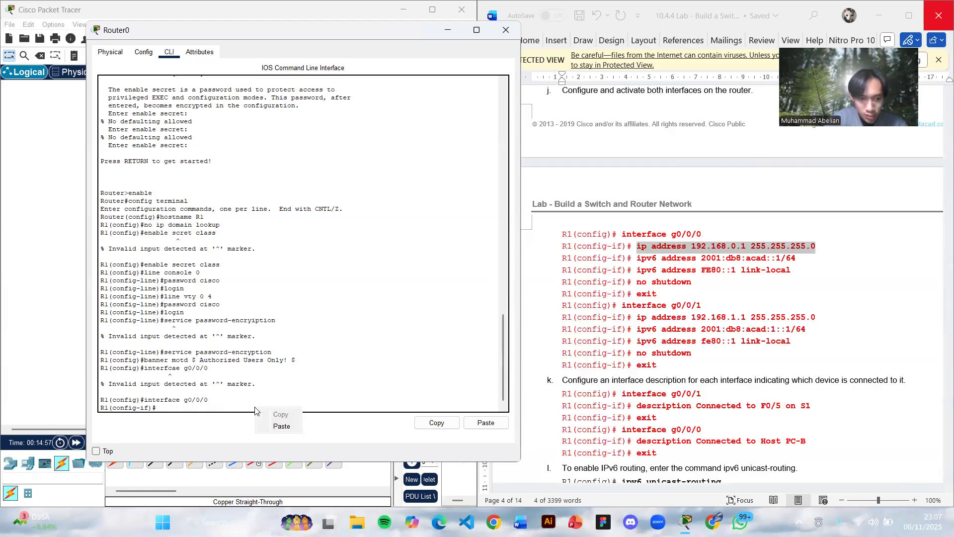
left_click(277, 427)
key("Return")
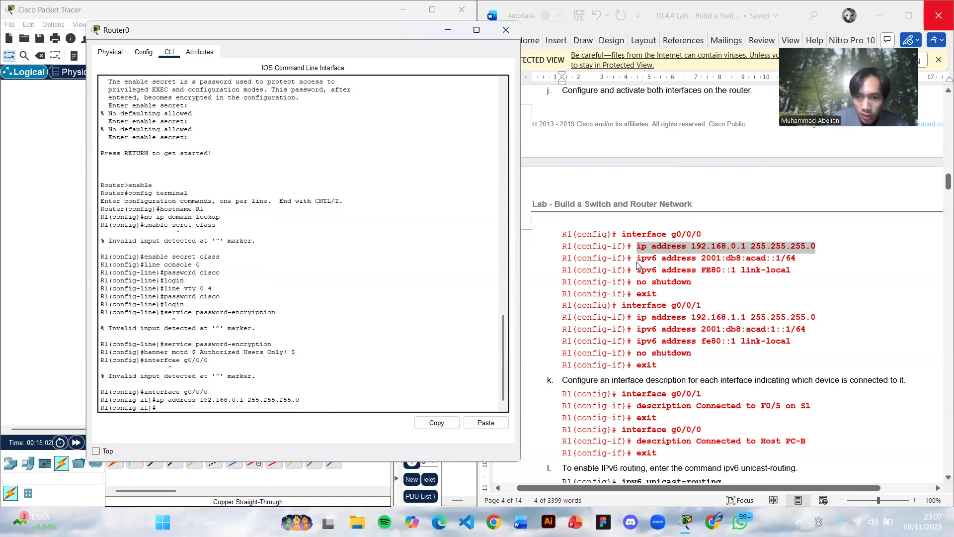
- Assign IPv6 address 2001:db8:acad::1/64 to R1's g0/0/0 using the command copied from the lab document
left_click_drag(638, 264, 801, 263)
key("ctrl+c")
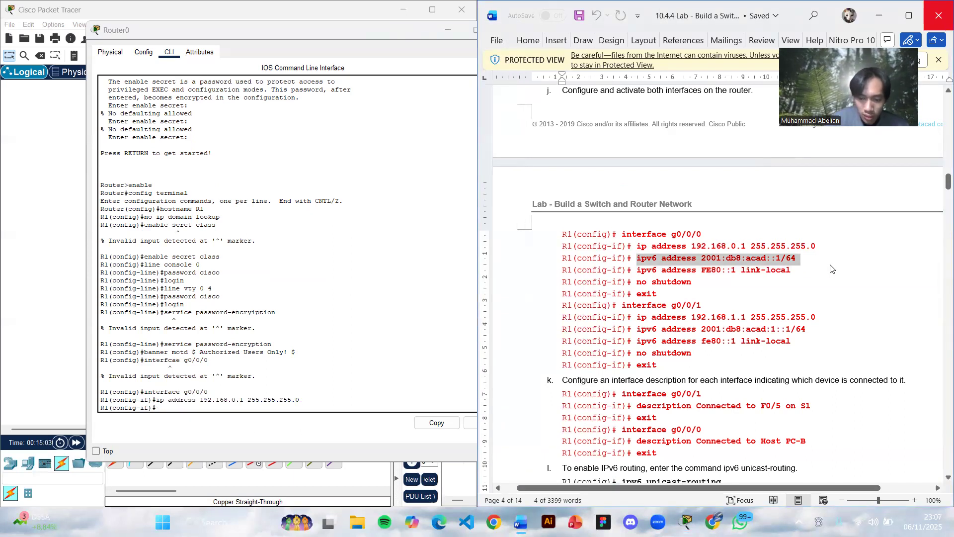
left_click(167, 409)
right_click(167, 409)
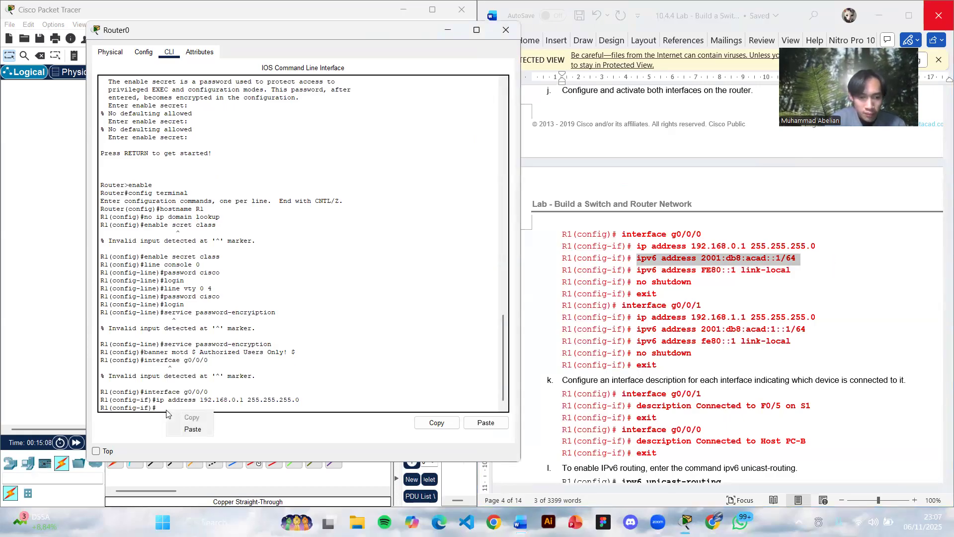
left_click(184, 429)
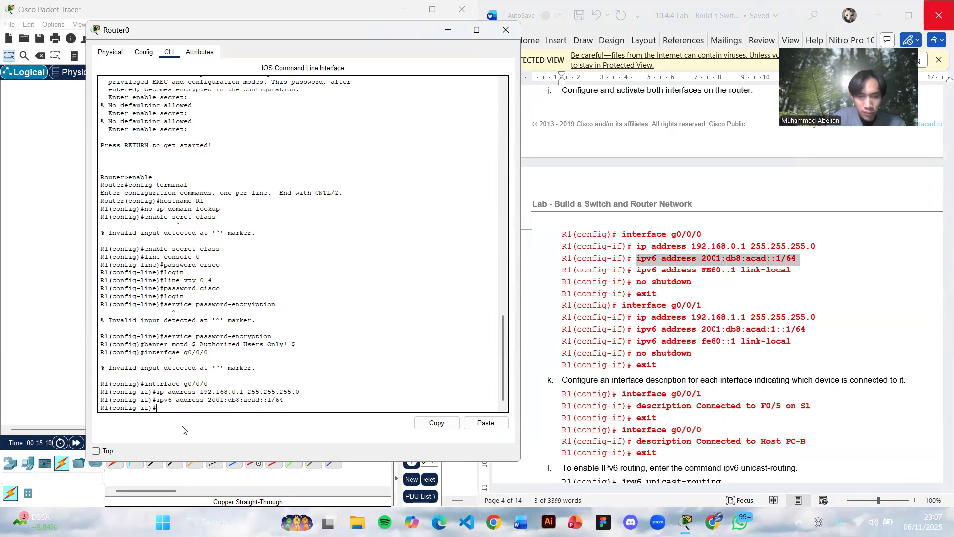
- Assign the link-local IPv6 address FE80::1 to R1's g0/0/0 using the command copied from the lab document
left_click(749, 272)
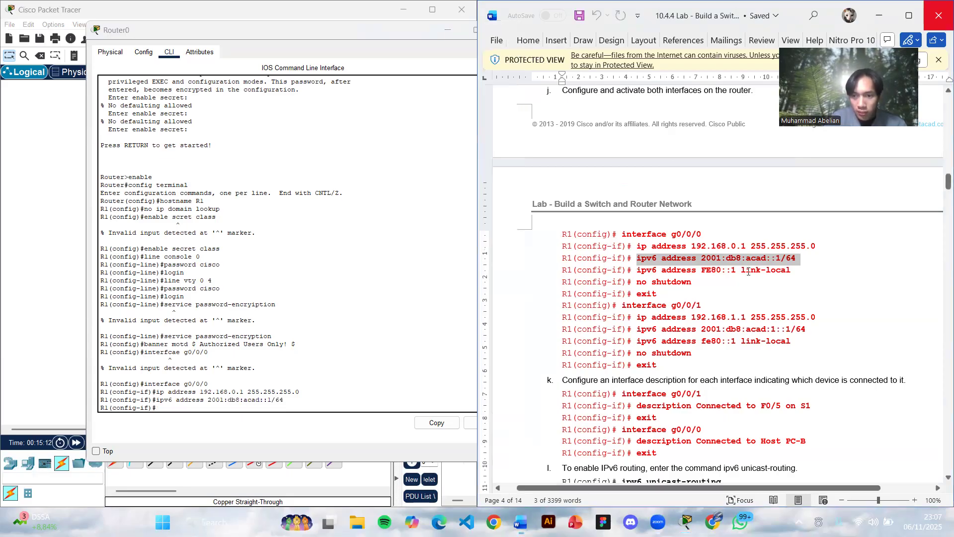
left_click_drag(637, 270, 798, 271)
key("ctrl+c")
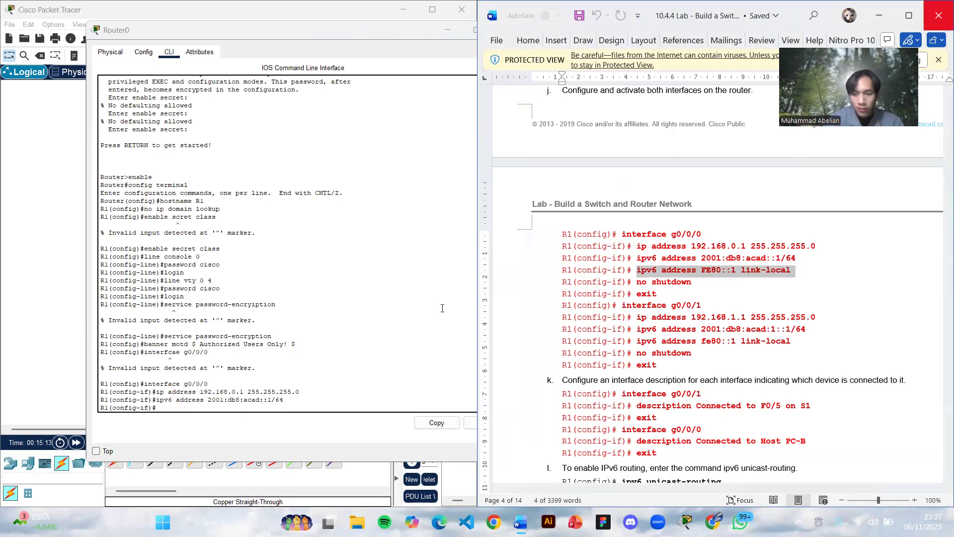
left_click(162, 408)
right_click(162, 408)
left_click(190, 430)
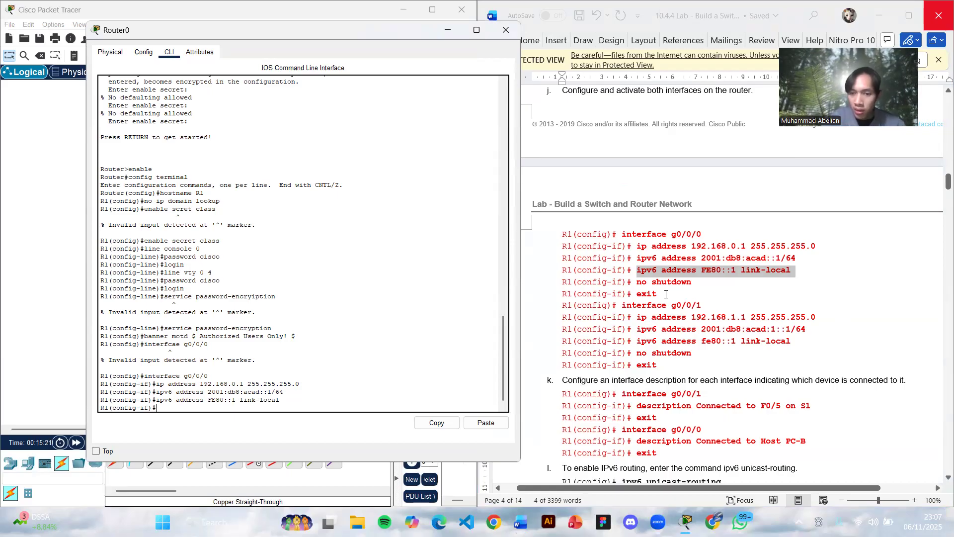
- Activate R1's g0/0/0 interface with the no shutdown command
left_click_drag(638, 282, 686, 285)
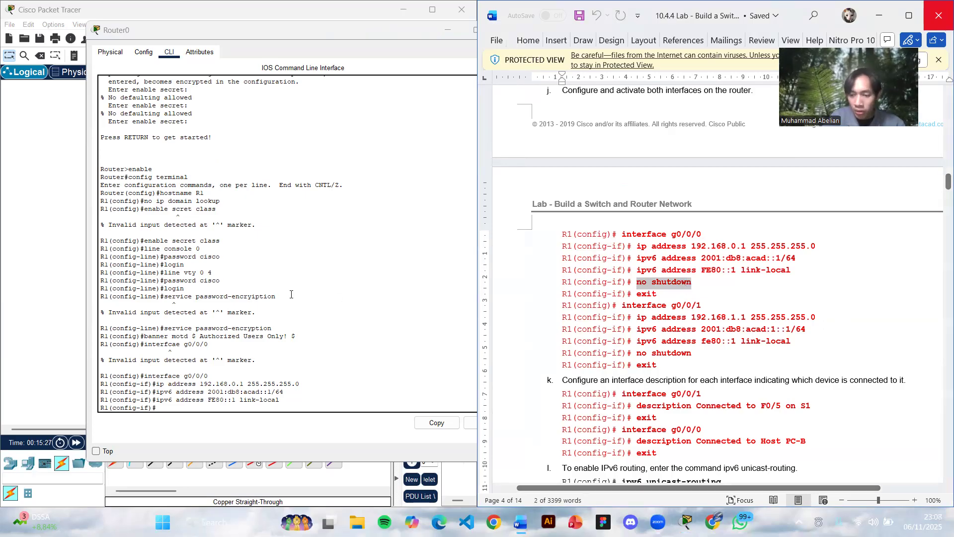
left_click(168, 411)
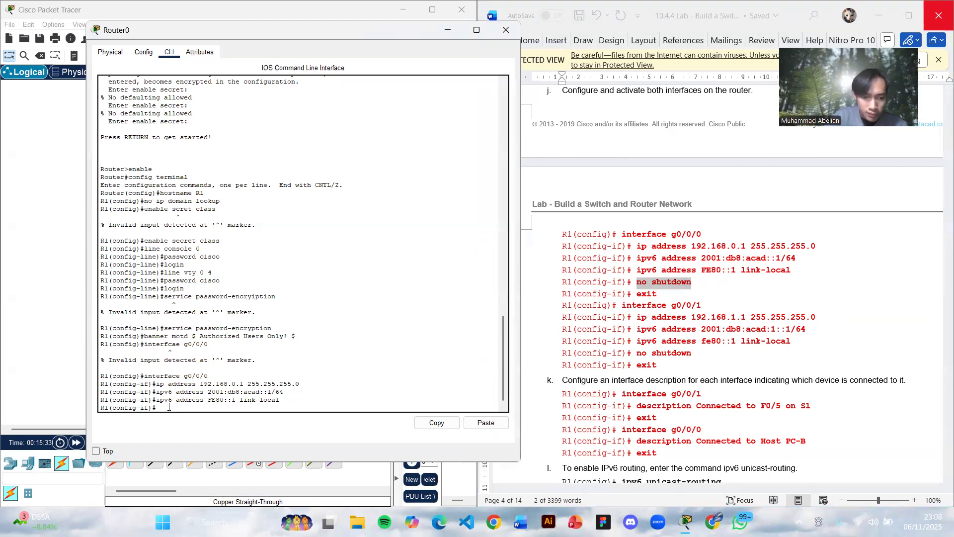
type("no sh")
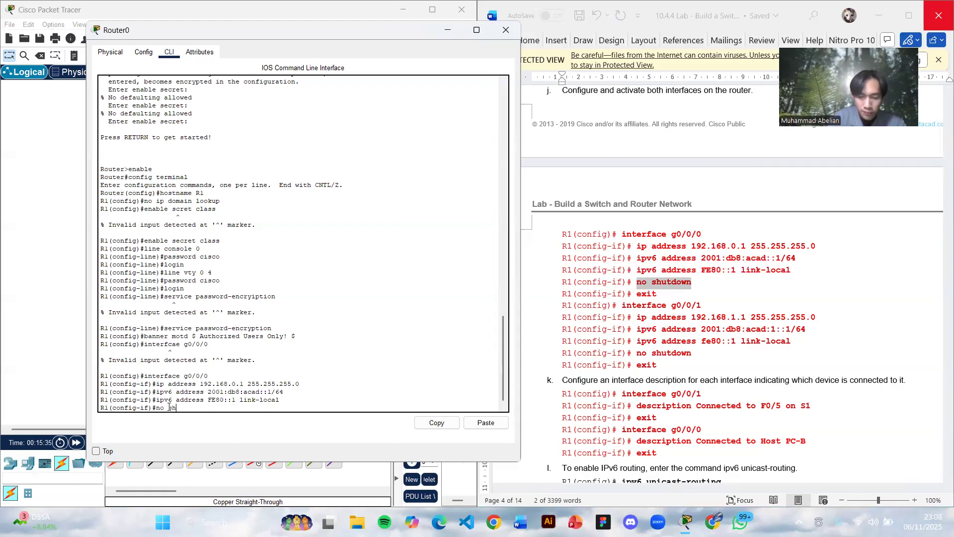
type("utdown")
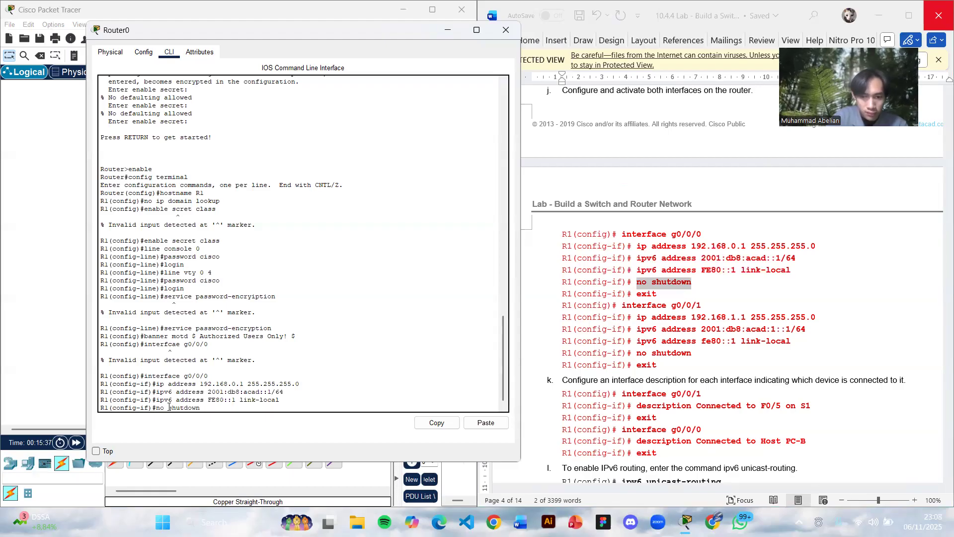
key("Return")
- Exit R1's g0/0/0 configuration and enter interface g0/0/1 configuration using the line copied from the lab document
key("Return")
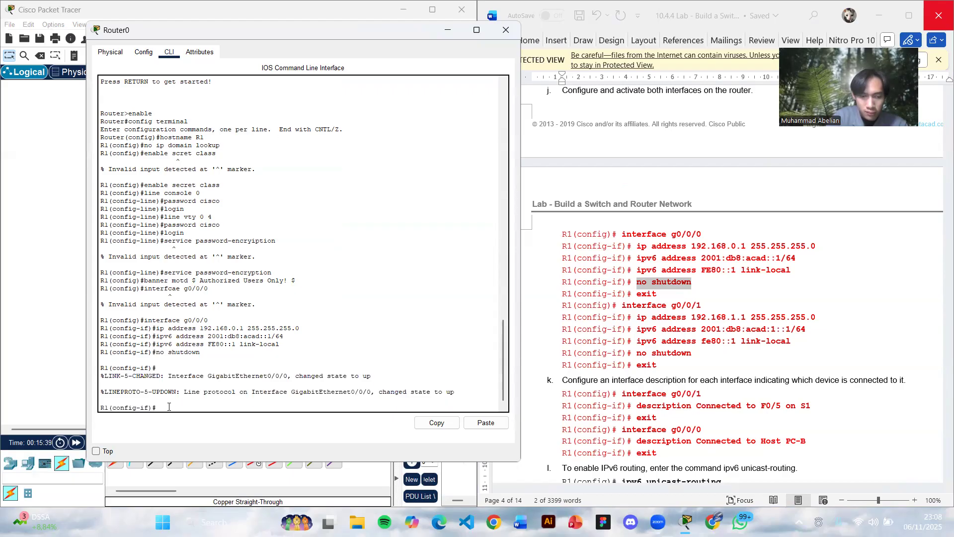
type("exit")
key("Return")
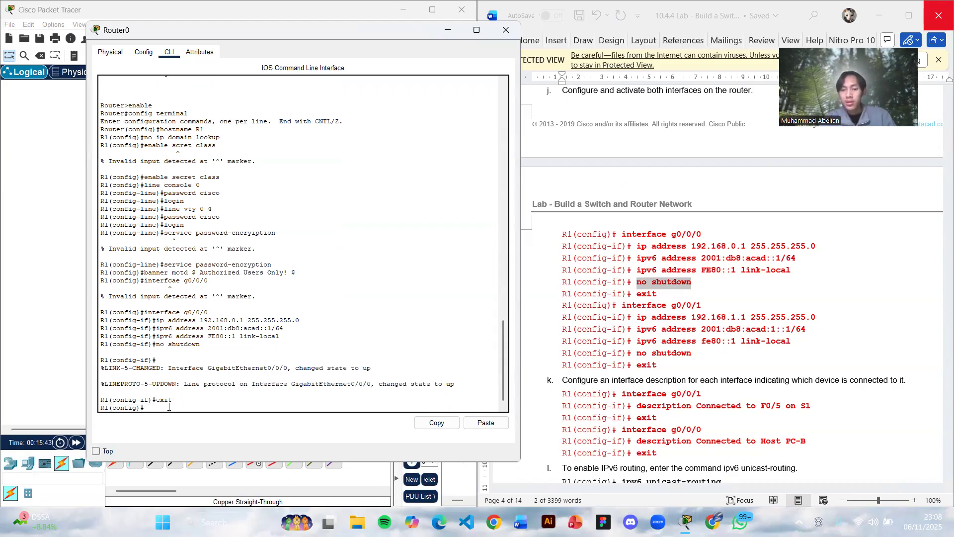
scroll(616, 354, "down", 5)
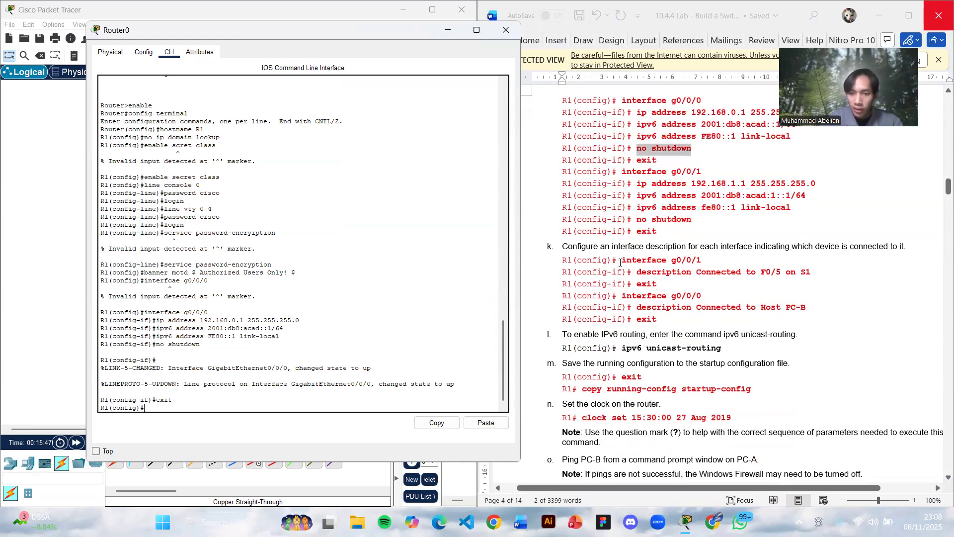
left_click_drag(621, 260, 708, 263)
key("ctrl+c")
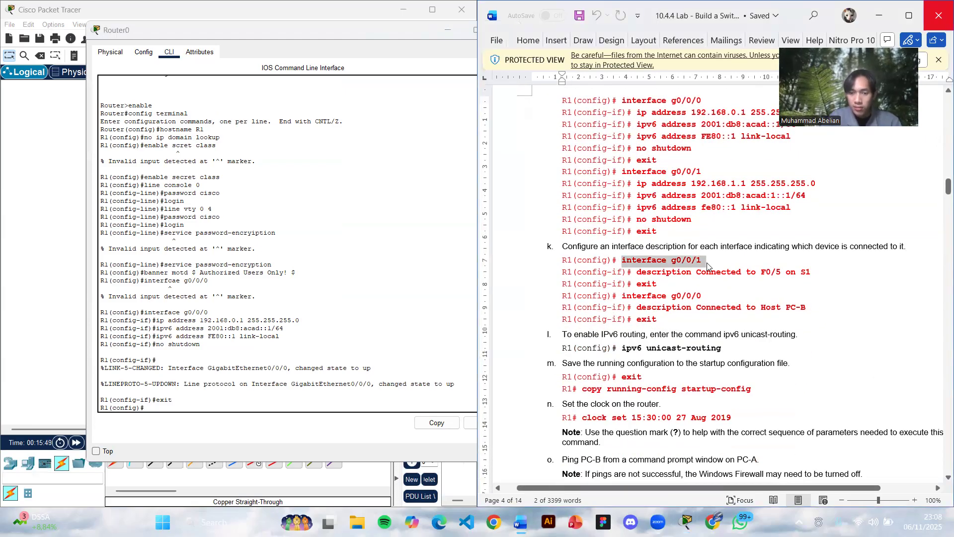
left_click(160, 406)
right_click(160, 405)
left_click(190, 426)
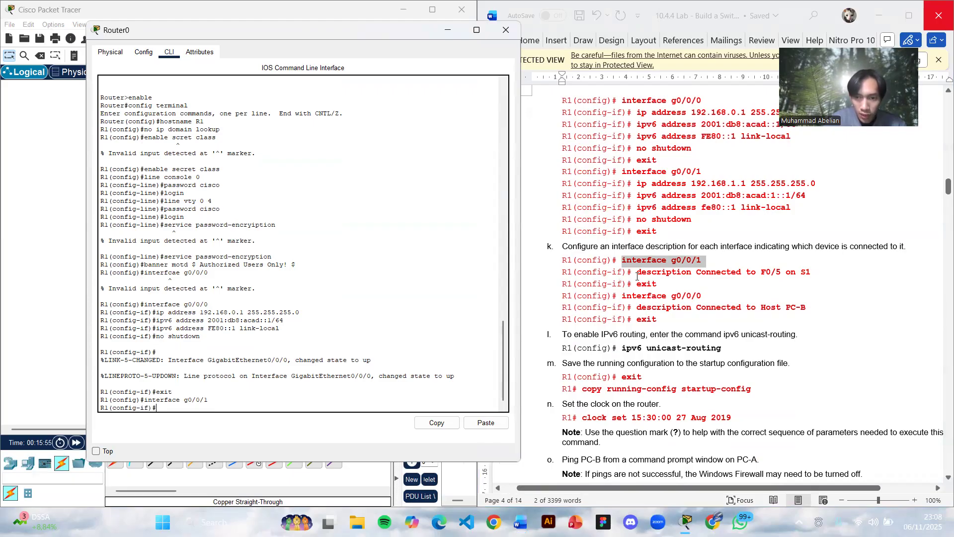
- Describe R1's g0/0/1 interface as Connected to F0/5 on S1 using the lab document's command, and exit interface configuration
left_click_drag(637, 273, 850, 275)
key("ctrl+c")
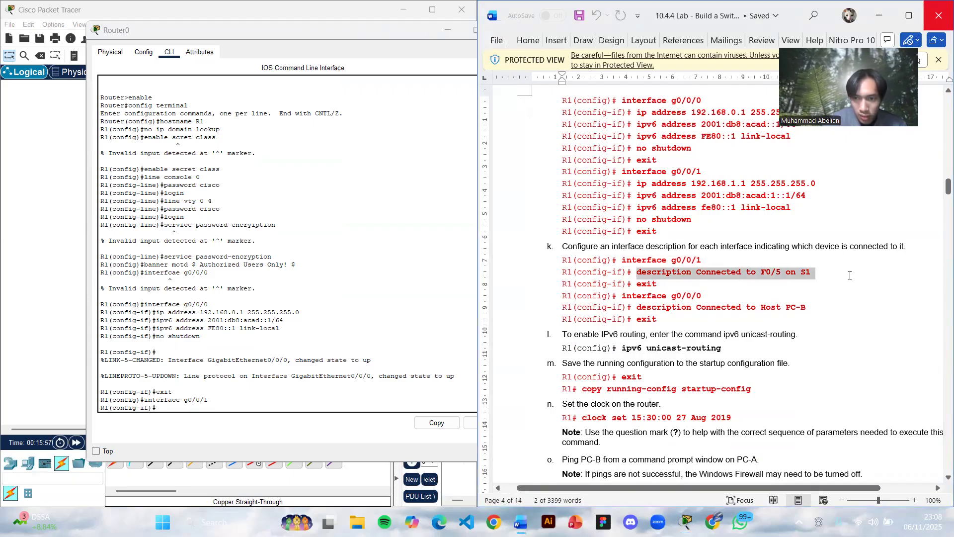
left_click(231, 403)
right_click(199, 409)
left_click(223, 431)
key("Return")
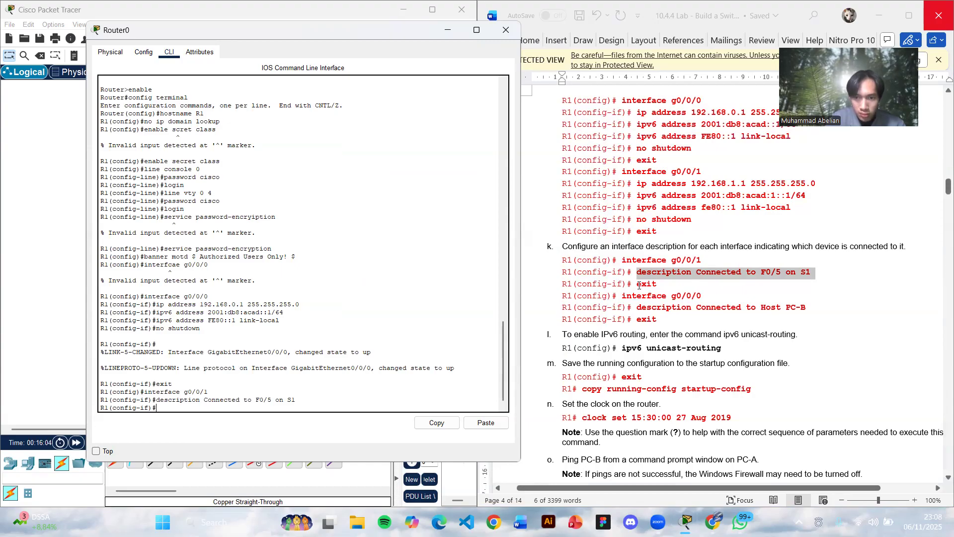
type("exit")
key("Return")
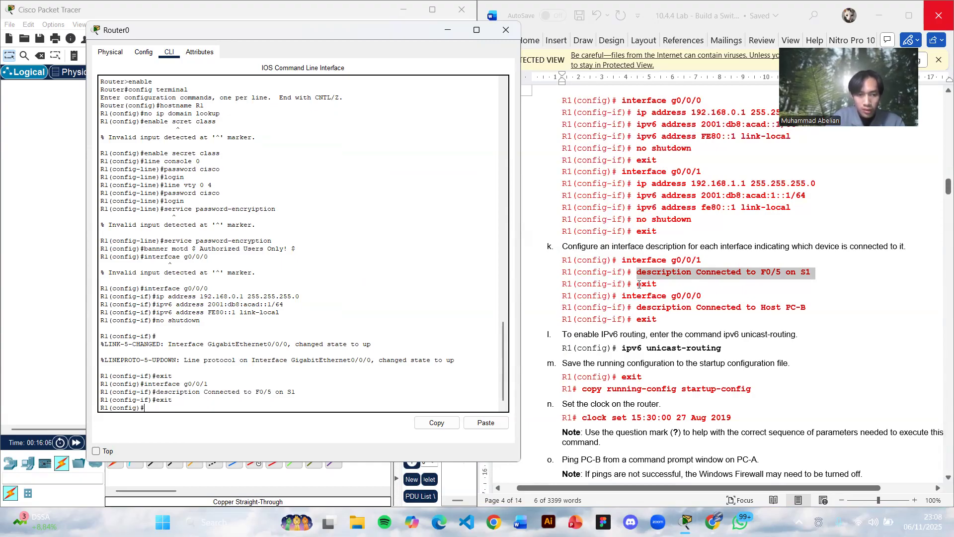
left_click(622, 296)
left_click_drag(621, 296, 707, 295)
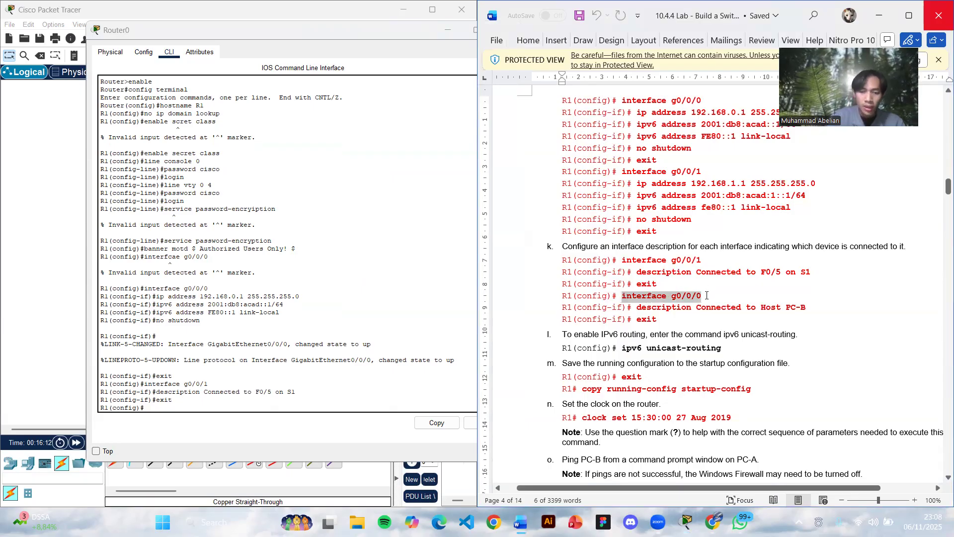
left_click(645, 186)
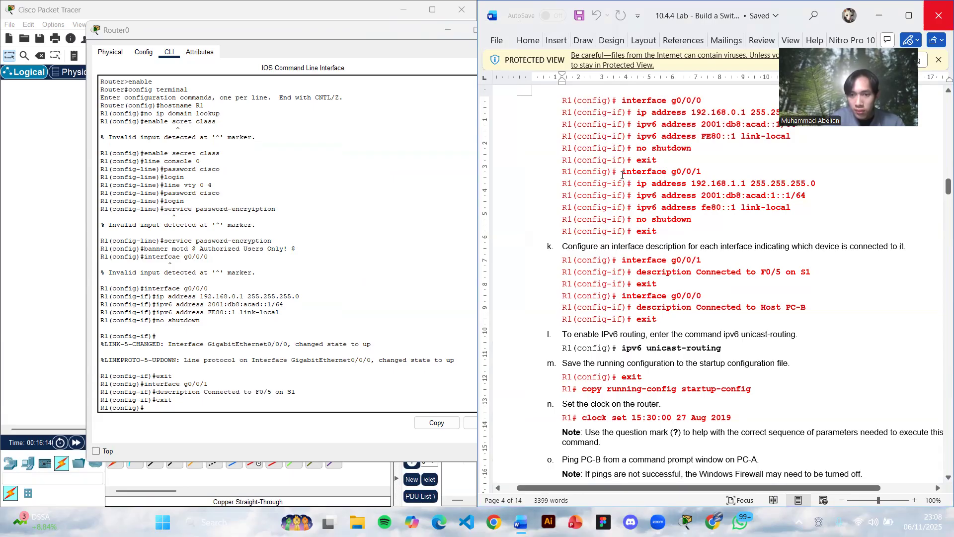
- Enter R1's g0/0/1 configuration and assign IPv4 address 192.168.1.1 with mask 255.255.255.0, copying both commands from the lab document
left_click_drag(623, 174, 707, 175)
key("ctrl+c")
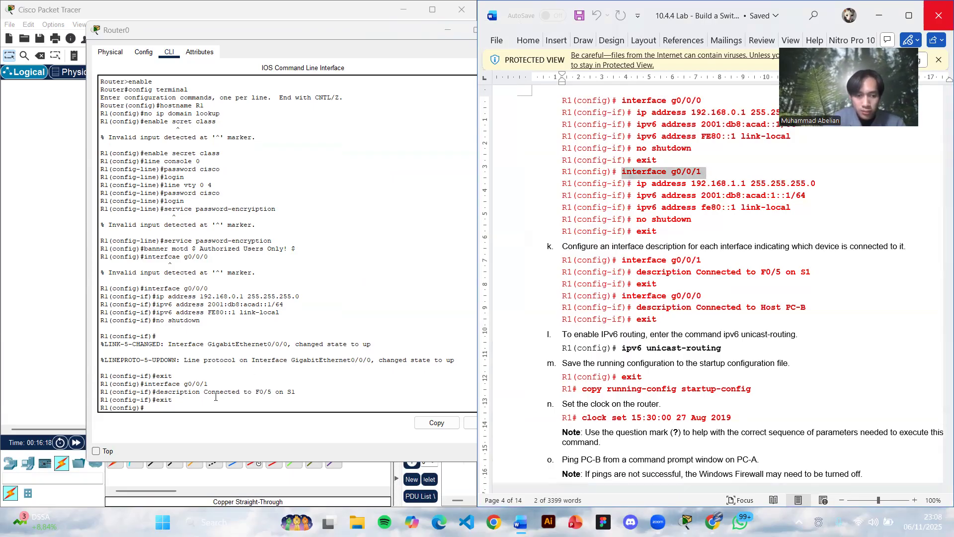
left_click(194, 406)
right_click(194, 407)
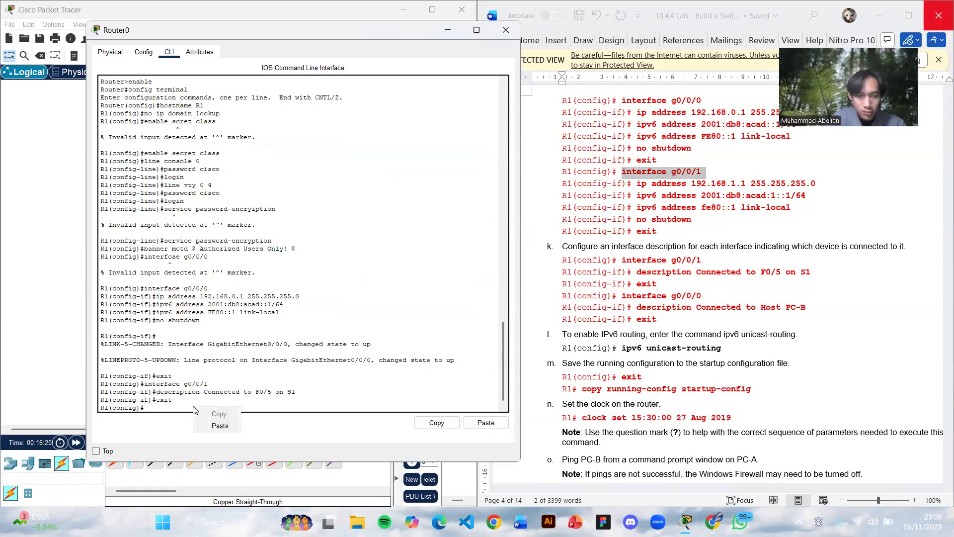
left_click(214, 428)
key("Return")
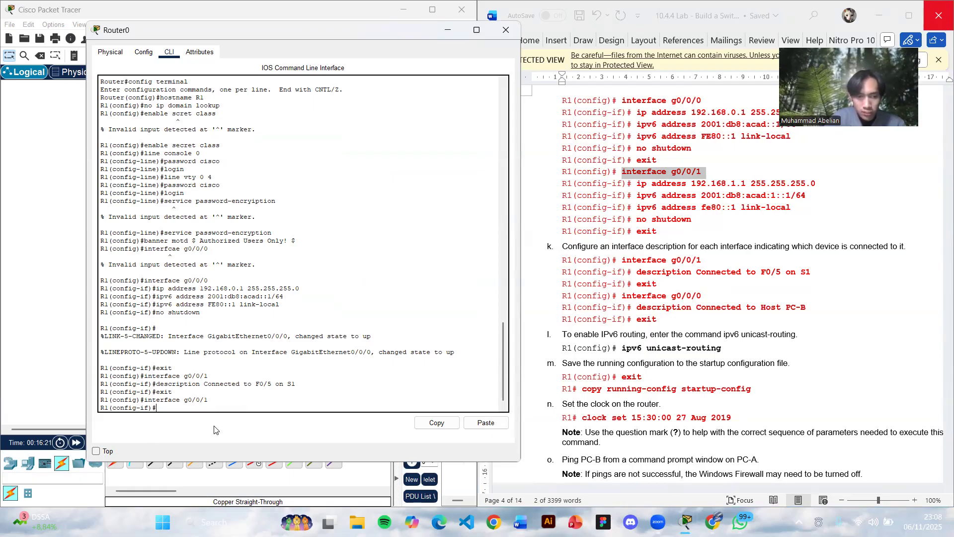
left_click_drag(638, 185, 845, 185)
key("ctrl+c")
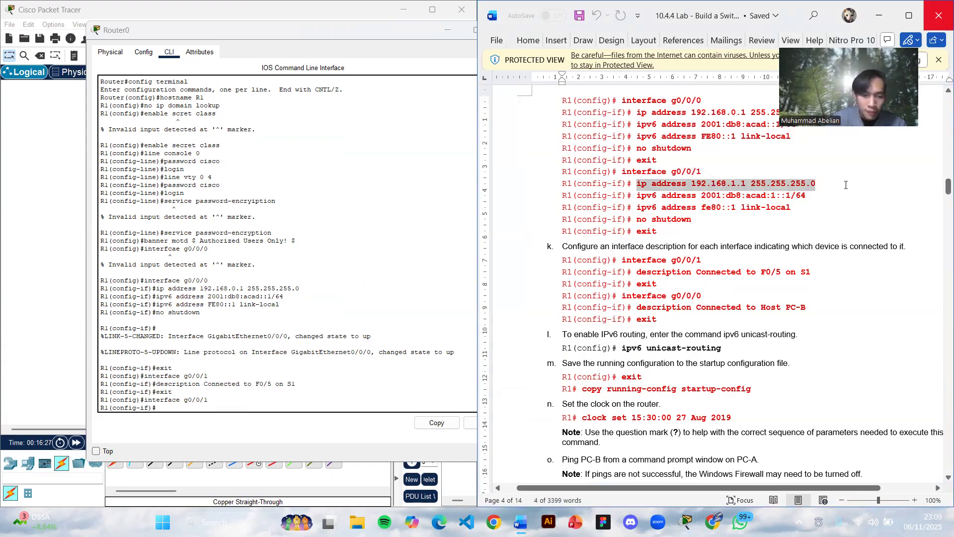
left_click(172, 410)
right_click(171, 411)
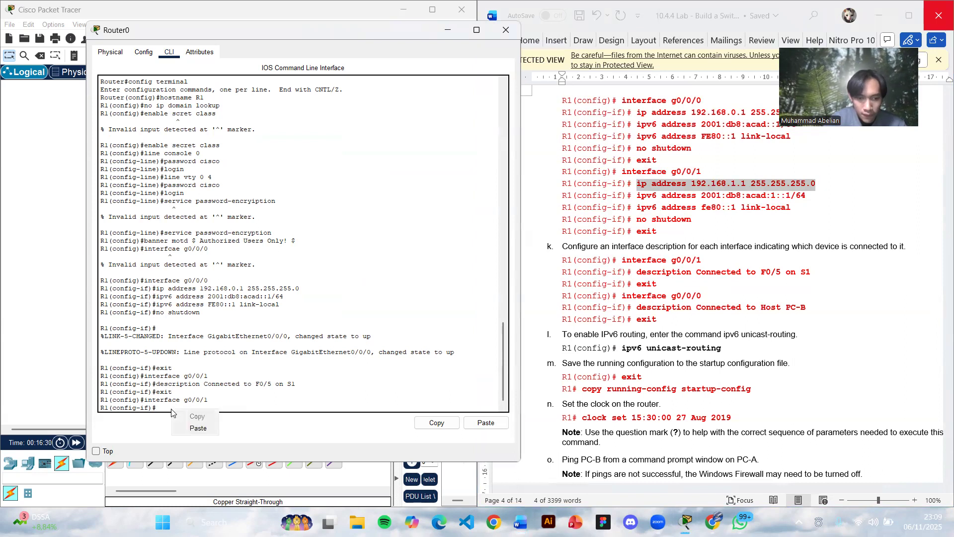
left_click(198, 428)
key("Return")
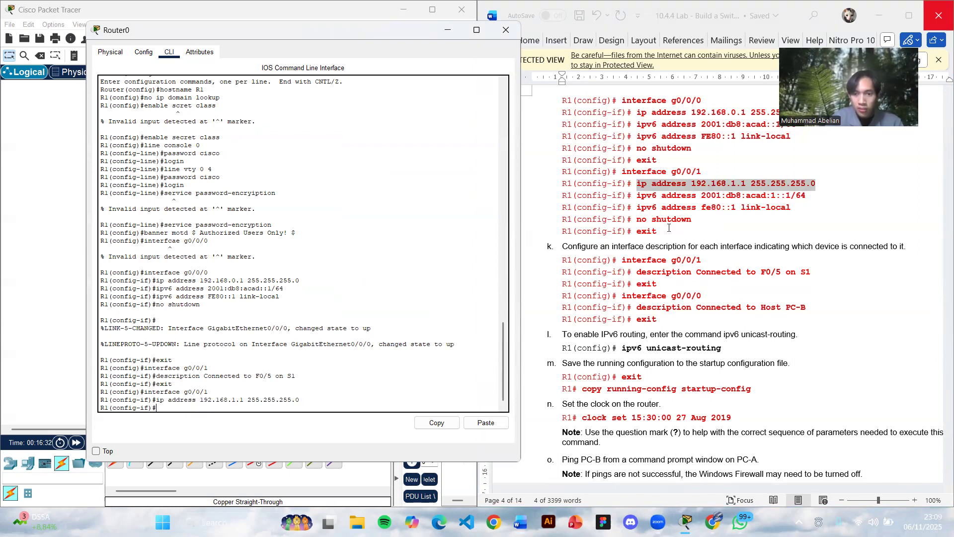
- Assign IPv6 address 2001:db8:acad:1::1/64 to R1's g0/0/1 using the command copied from the lab document
left_click_drag(636, 195, 838, 196)
key("ctrl+c")
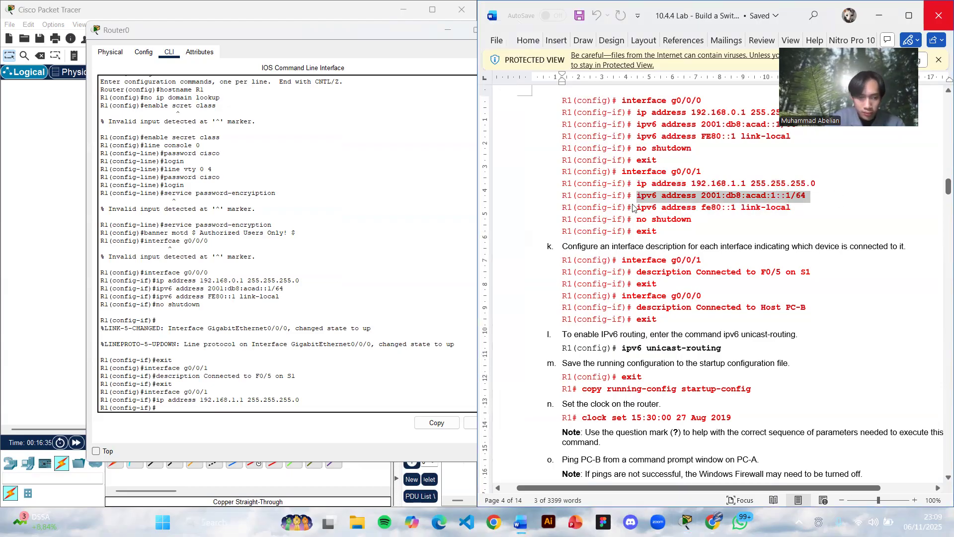
left_click(162, 407)
right_click(164, 409)
left_click(187, 426)
key("Return")
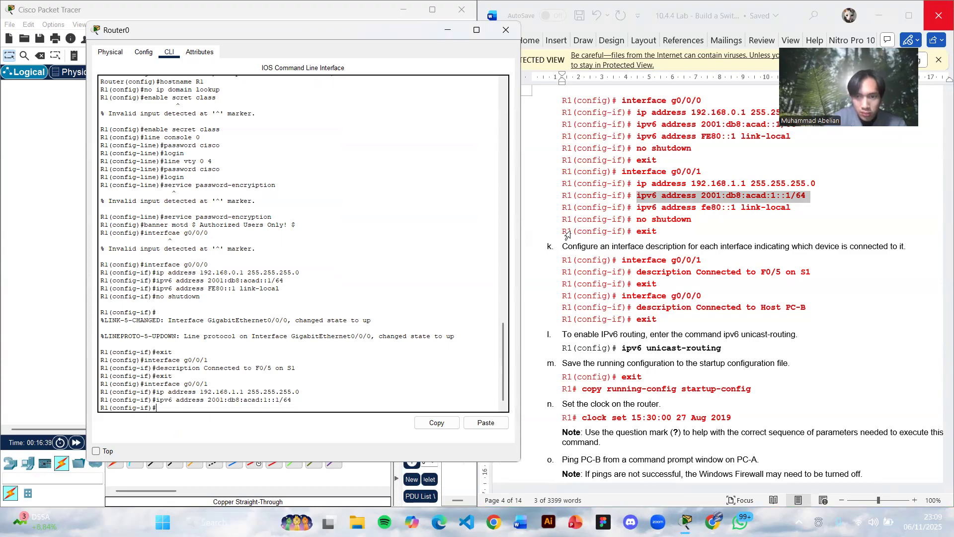
- Assign the link-local IPv6 address fe80::1 to R1's g0/0/1 using the command copied from the lab document
left_click_drag(637, 207, 795, 213)
key("ctrl+c")
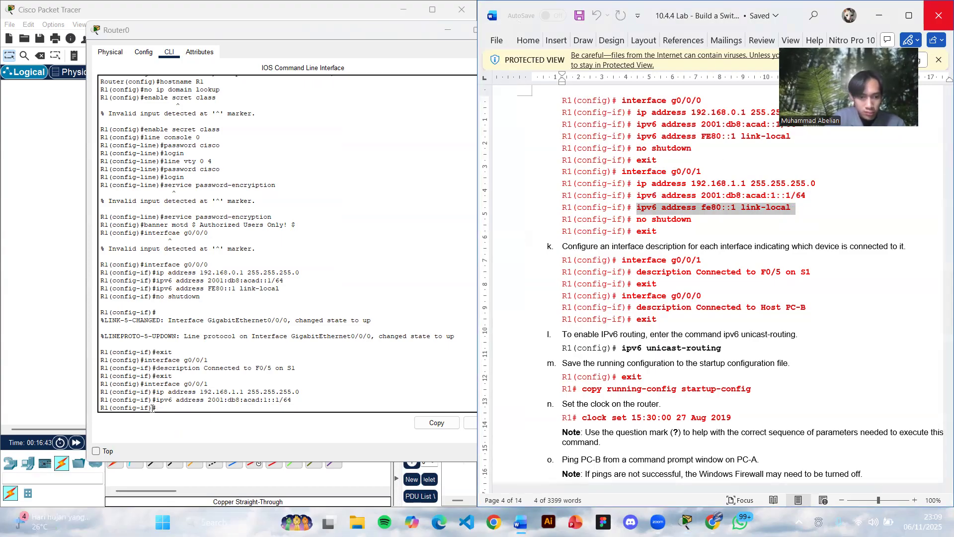
left_click(152, 408)
right_click(166, 410)
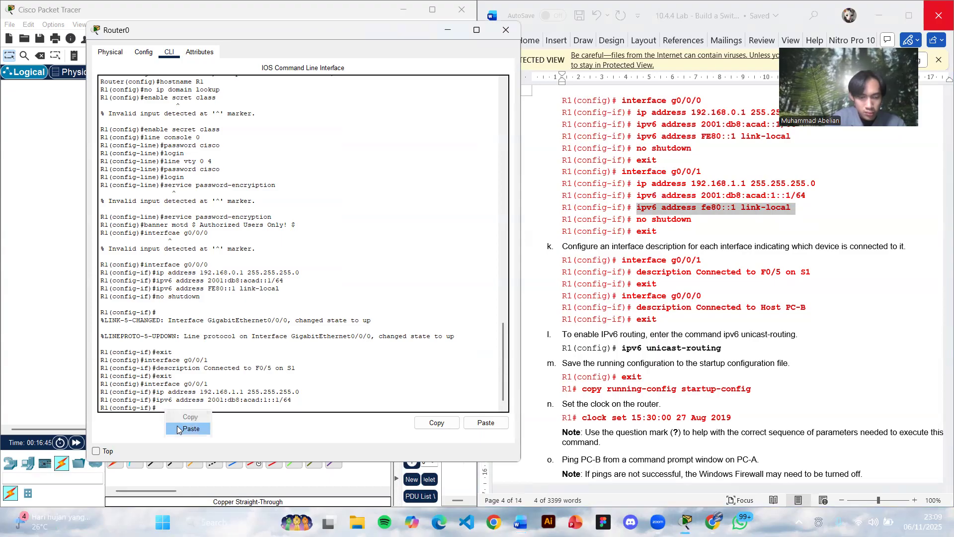
left_click(178, 429)
- Activate R1's g0/0/1 interface with the copied no shutdown command and exit to global configuration mode
left_click_drag(637, 222, 703, 226)
key("ctrl+c")
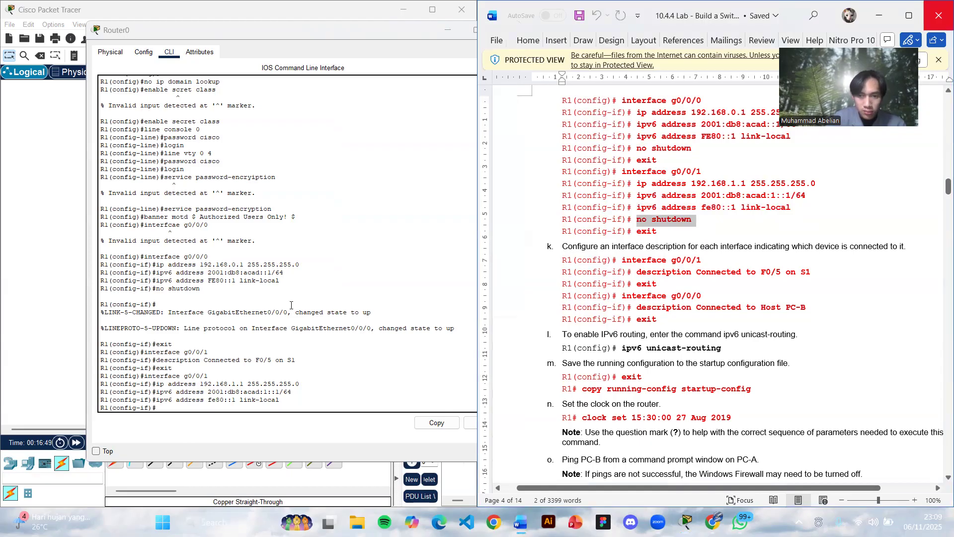
left_click(175, 408)
right_click(175, 408)
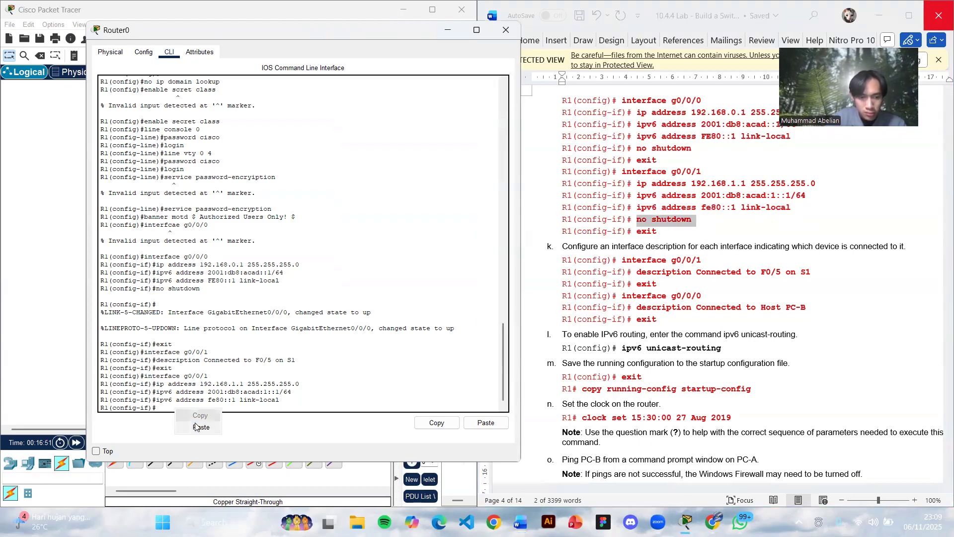
left_click(180, 429)
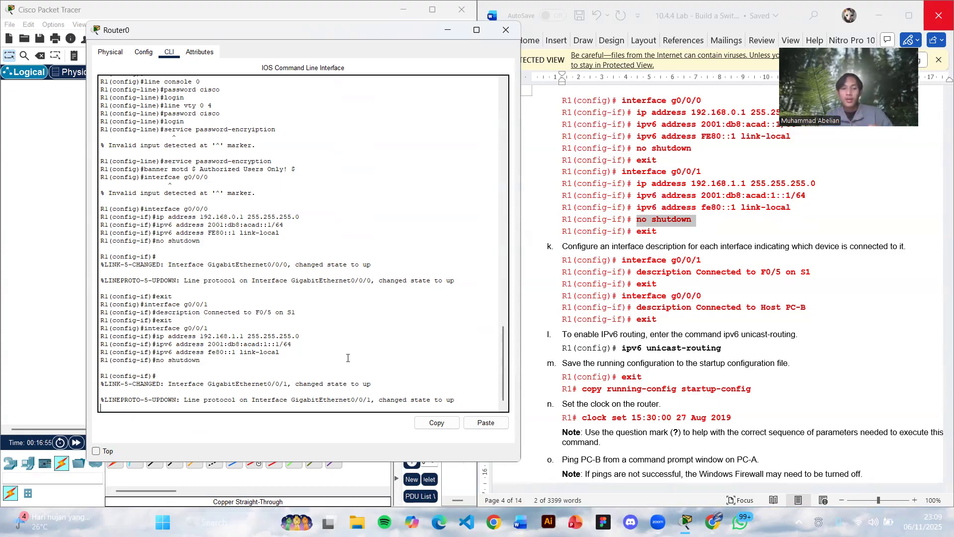
key("Return")
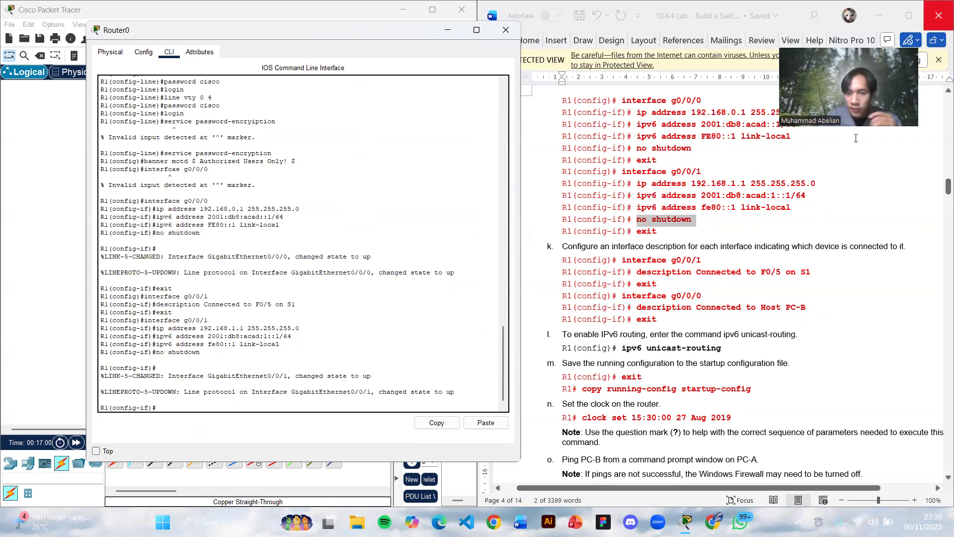
type("exi")
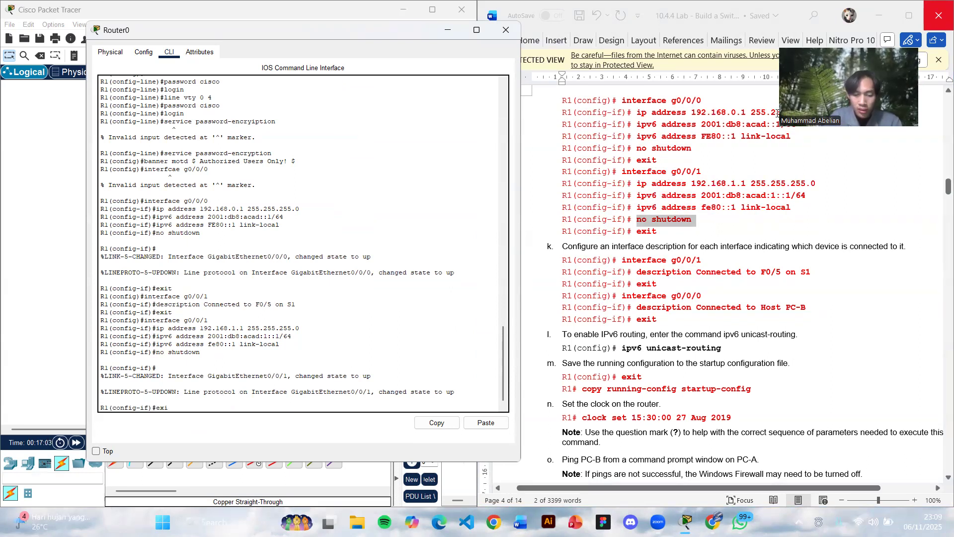
type("t")
key("Return")
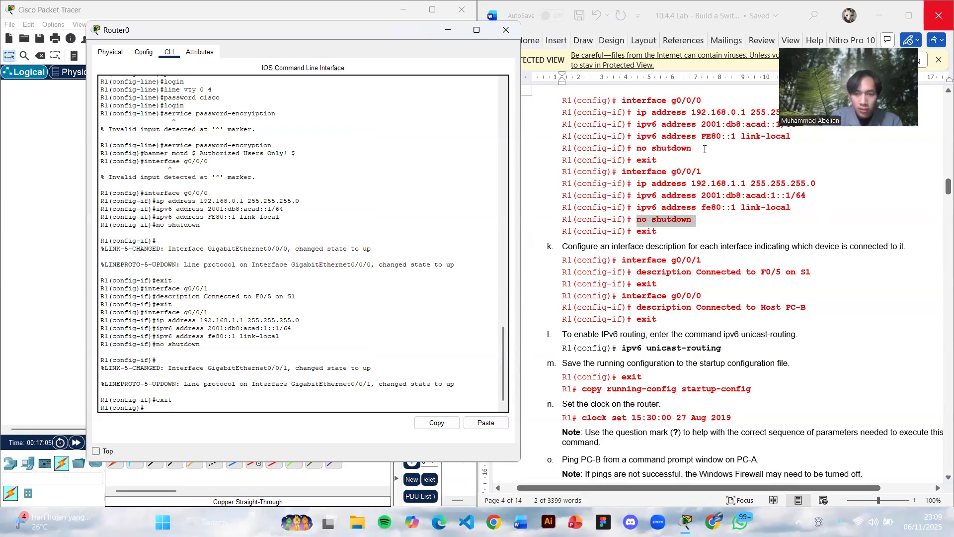
- Re-enter R1's g0/0/1 interface configuration using the line copied from the lab document's interface description section
left_click_drag(622, 263, 709, 264)
key("ctrl+c")
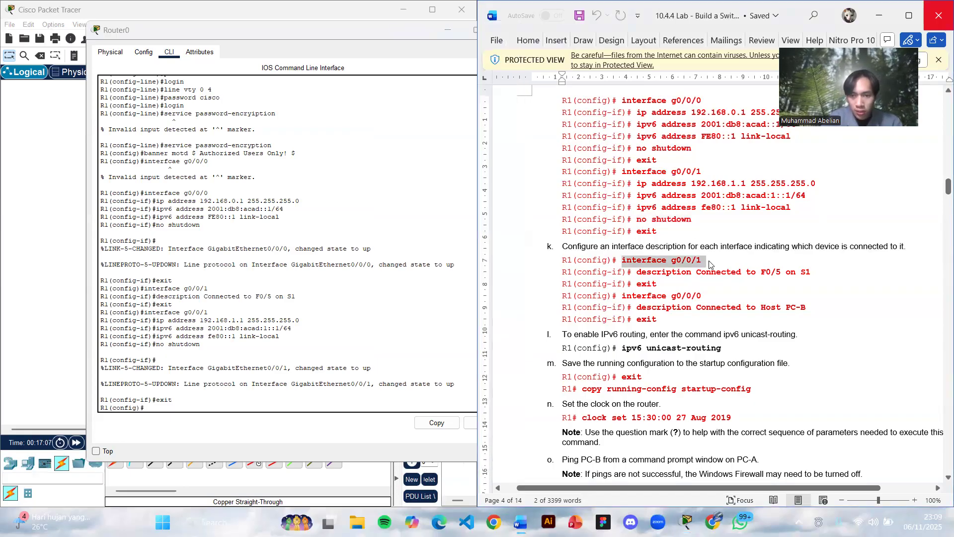
left_click(160, 411)
right_click(160, 410)
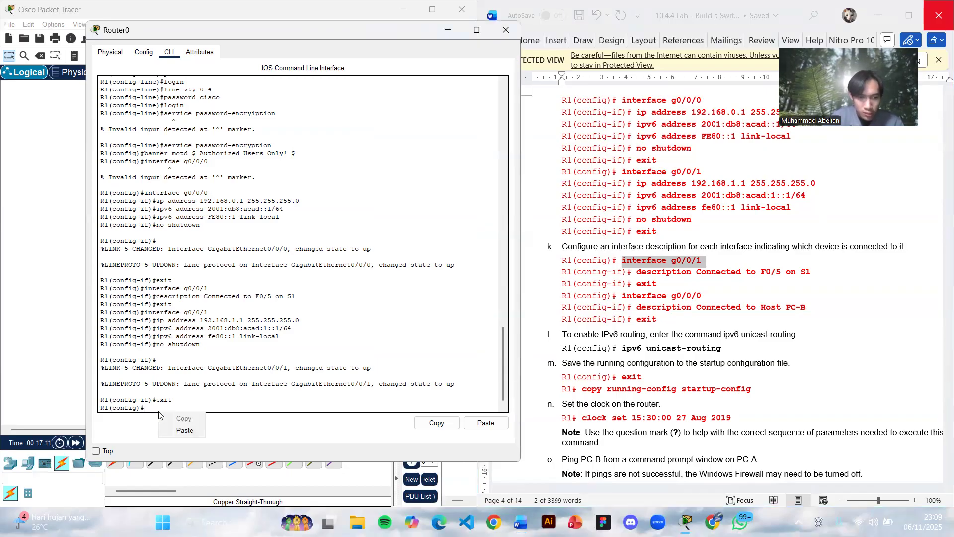
left_click(194, 431)
key("Return")
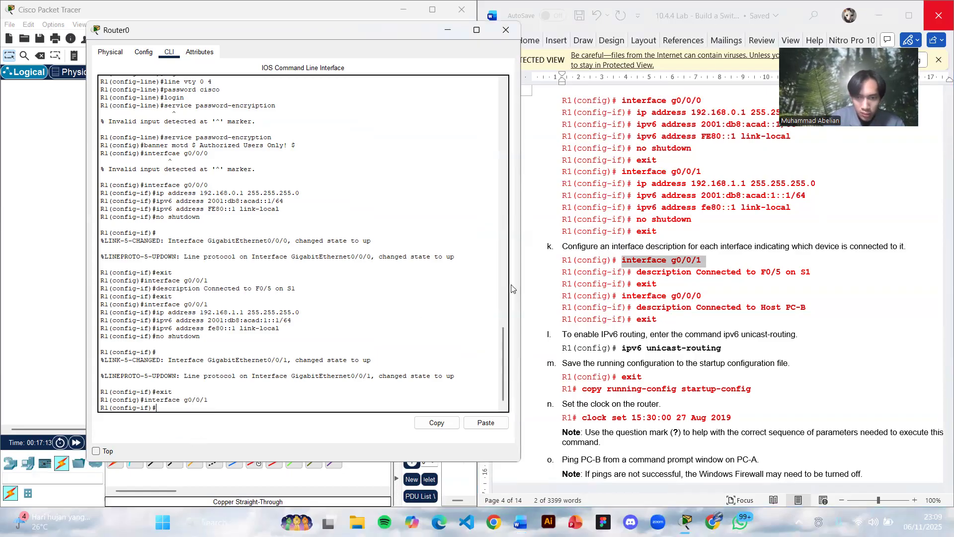
- Set R1's g0/0/1 description to Connected to F0/5 on S1 using the copied command, and return to global configuration mode
left_click_drag(639, 277, 861, 277)
key("ctrl+c")
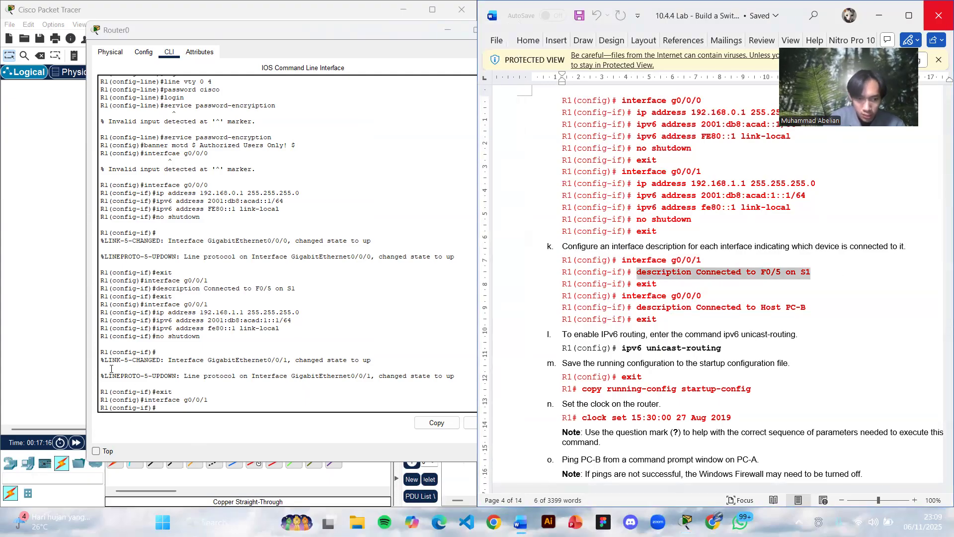
left_click(162, 407)
right_click(162, 408)
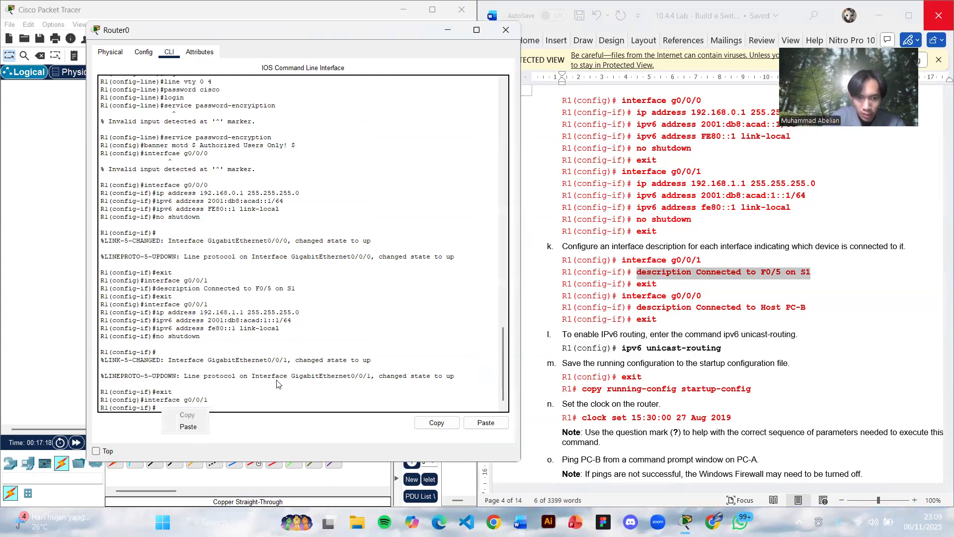
left_click(188, 427)
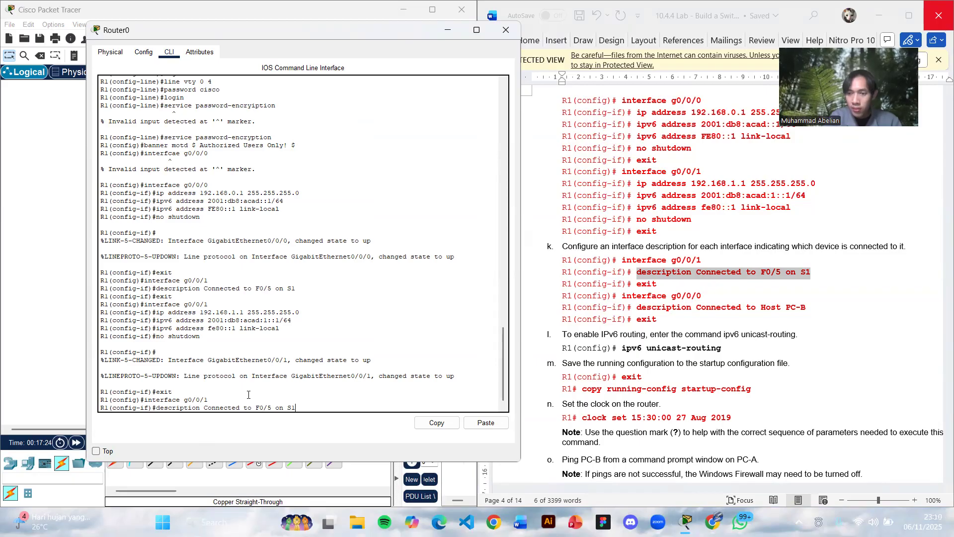
key("Return")
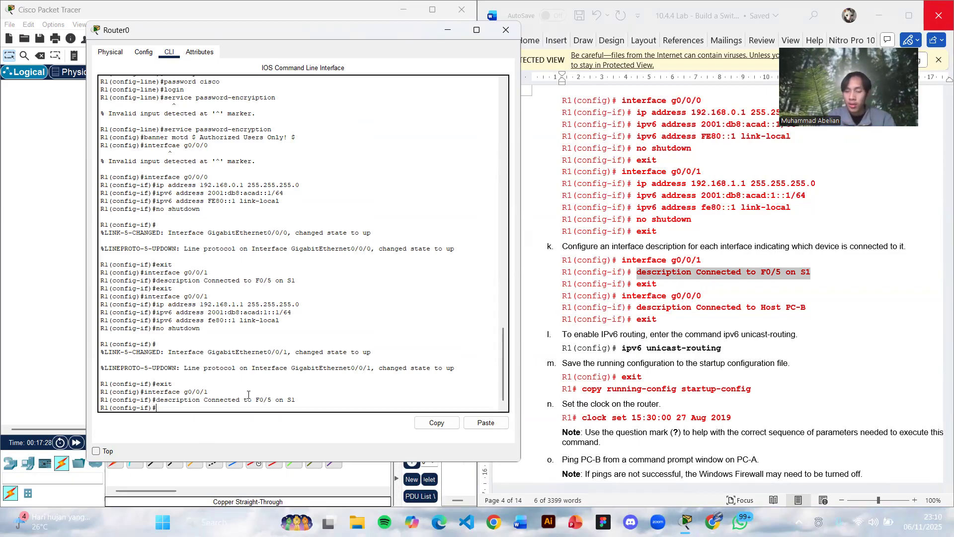
right_click(176, 410)
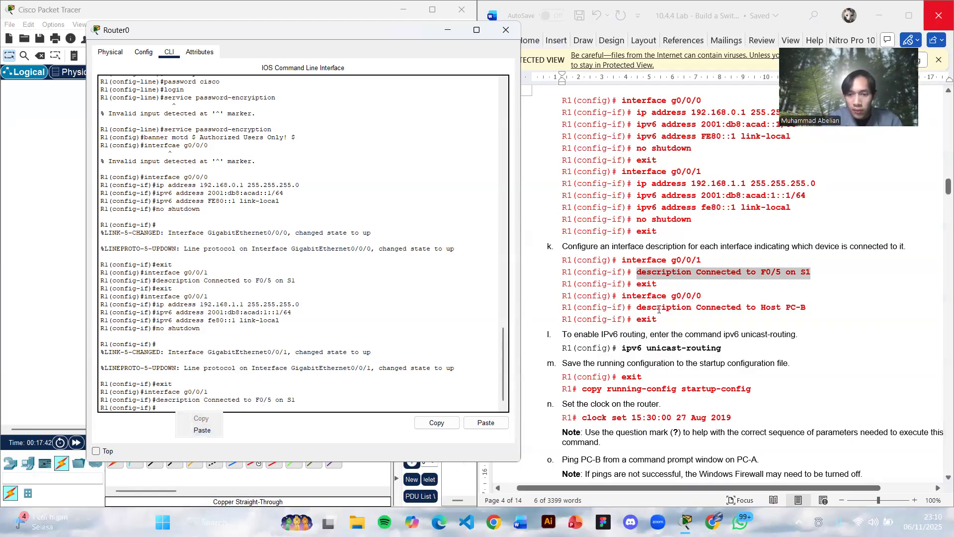
left_click(277, 404)
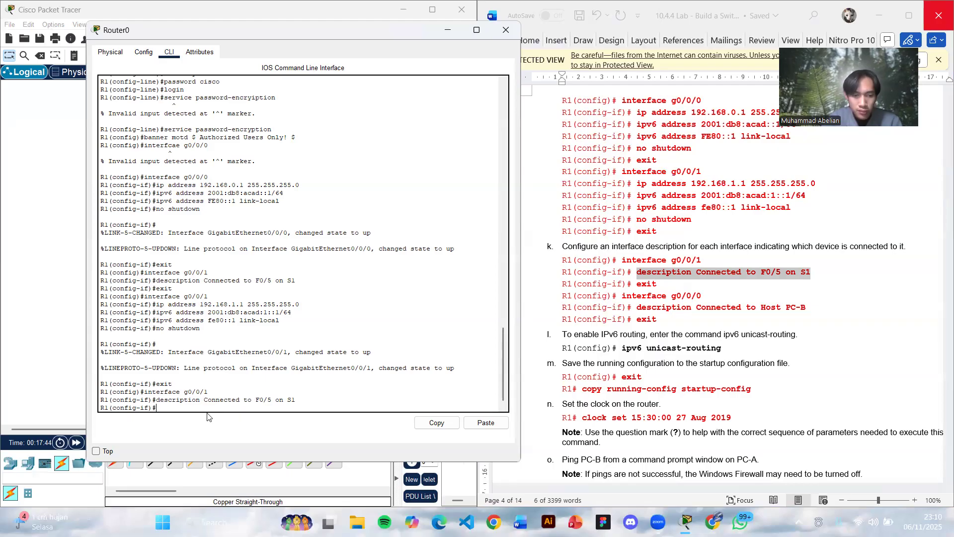
type("exit")
key("Return")
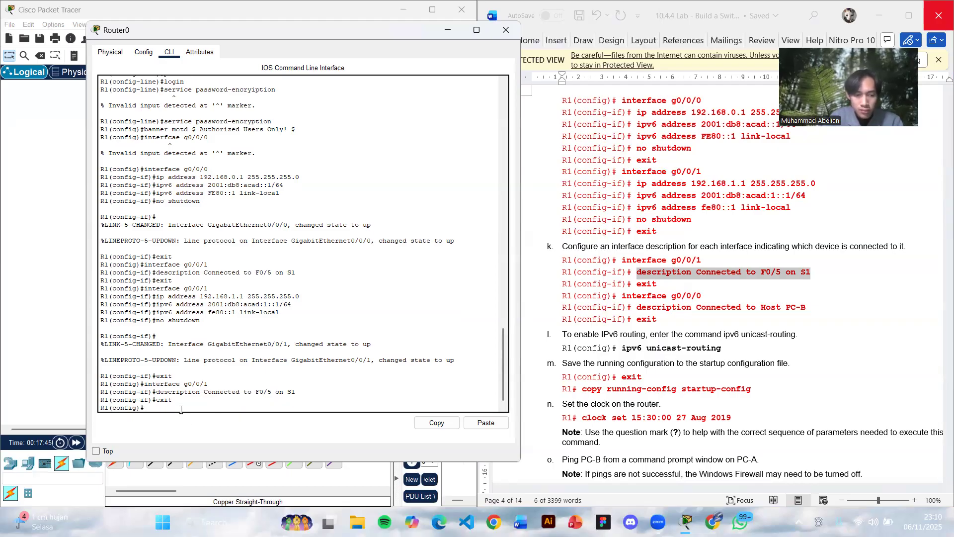
- Enter configuration mode for R1's g0/0/0 interface
type("interface g")
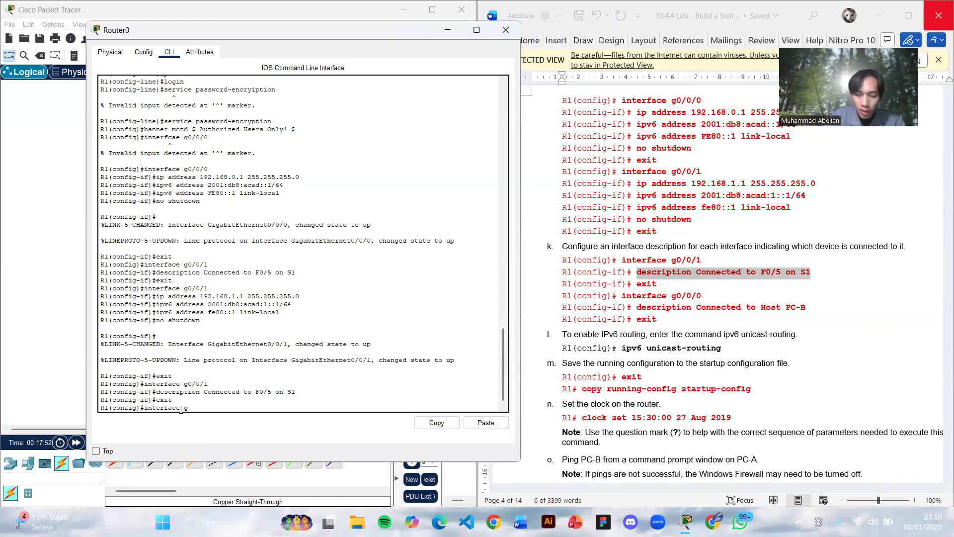
key("BackSpace")
key("BackSpace")
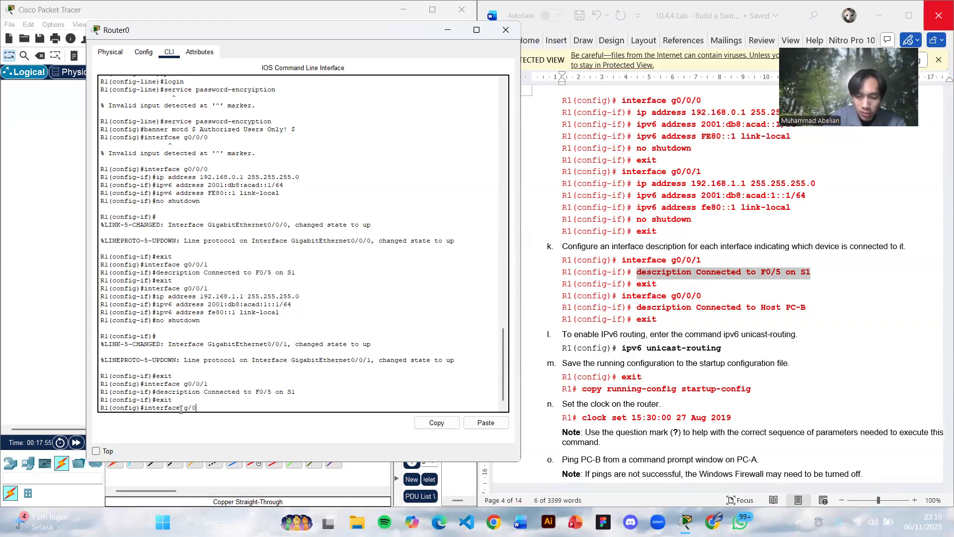
type("0")
key("Return")
key("Up")
key("Left")
key("Left")
key("Left")
key("Left")
type("0")
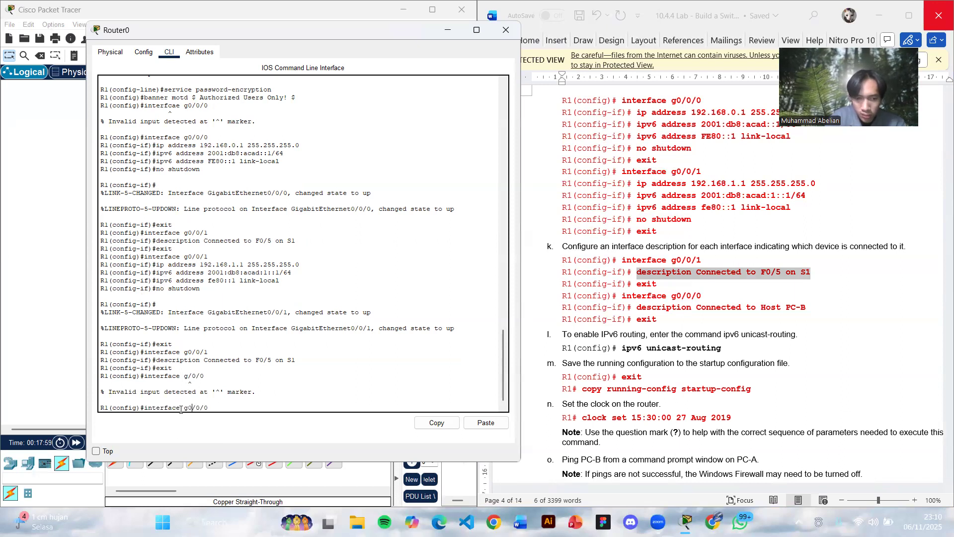
key("Right")
key("Right")
key("Return")
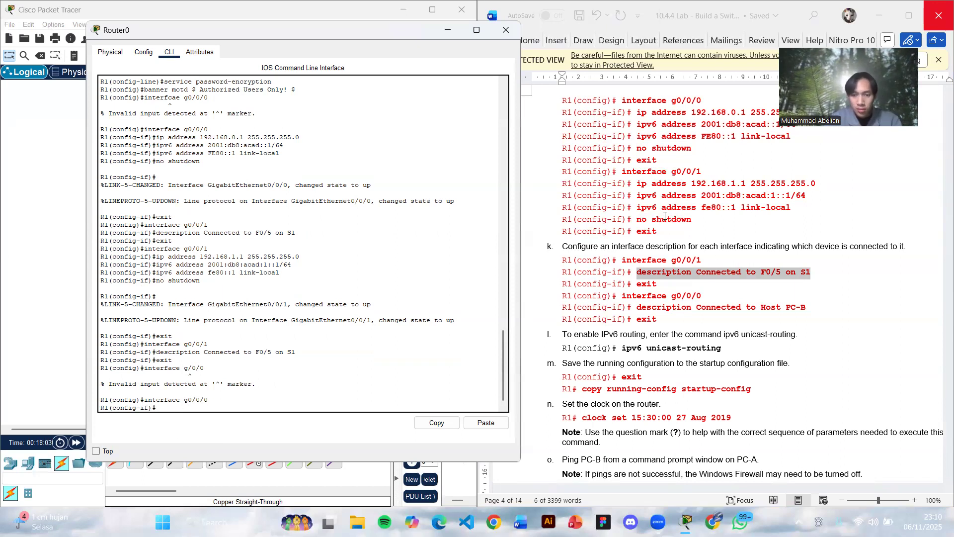
- Set R1's g0/0/0 description to Connected to Host PC-B using the command copied from the lab document, and return to global configuration mode
left_click_drag(638, 307, 838, 309)
key("ctrl+c")
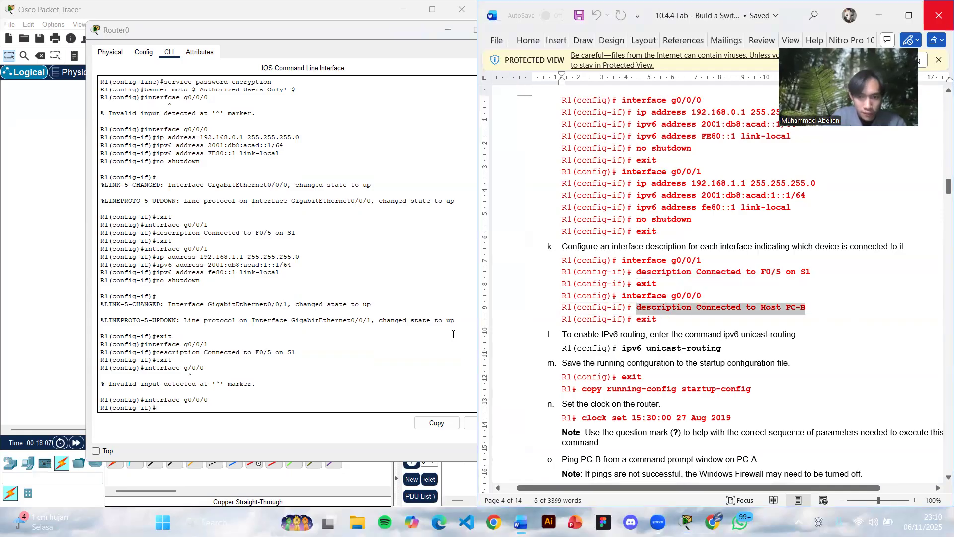
left_click(157, 404)
right_click(158, 406)
left_click(167, 430)
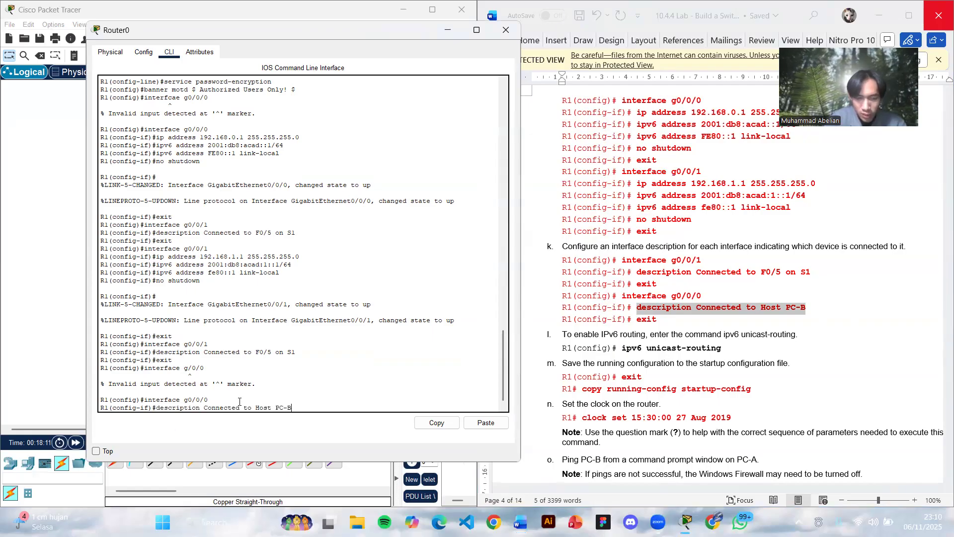
key("Return")
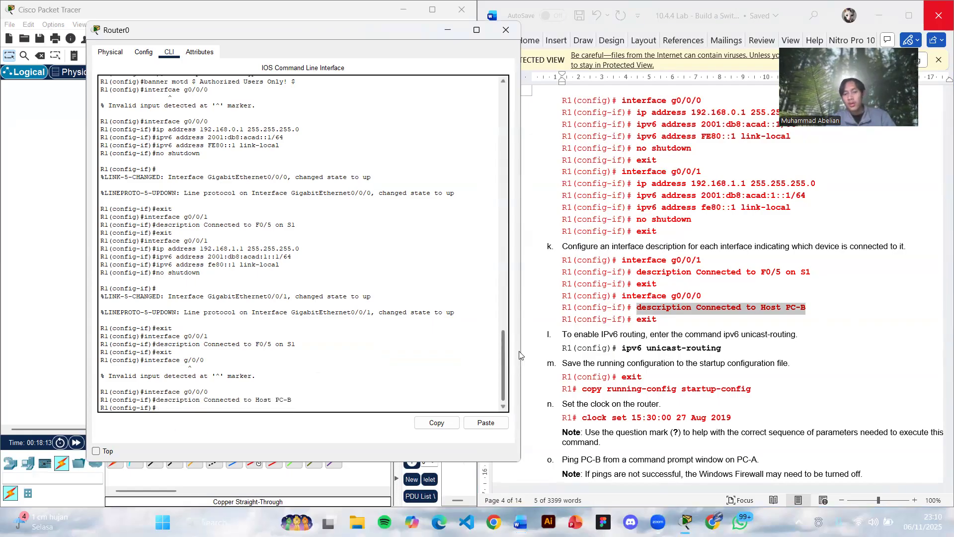
type("exit")
key("Return")
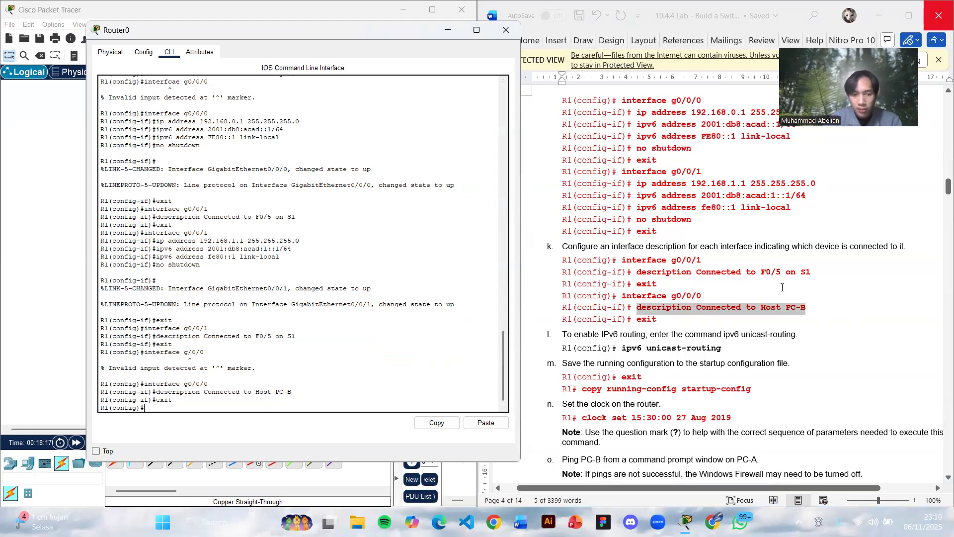
- Leave R1's global configuration mode and return to the privileged EXEC prompt
scroll(813, 286, "down", 4)
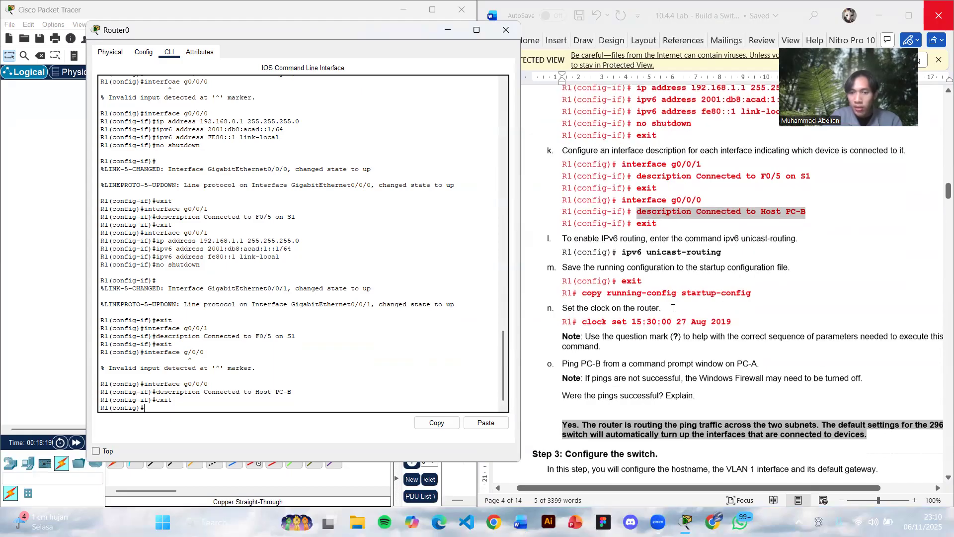
scroll(673, 308, "down", 1)
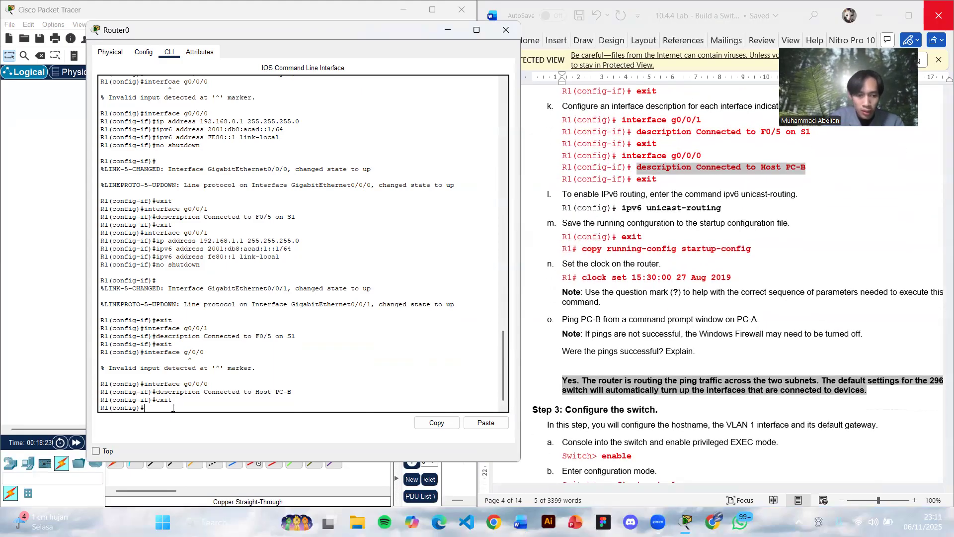
type("xit")
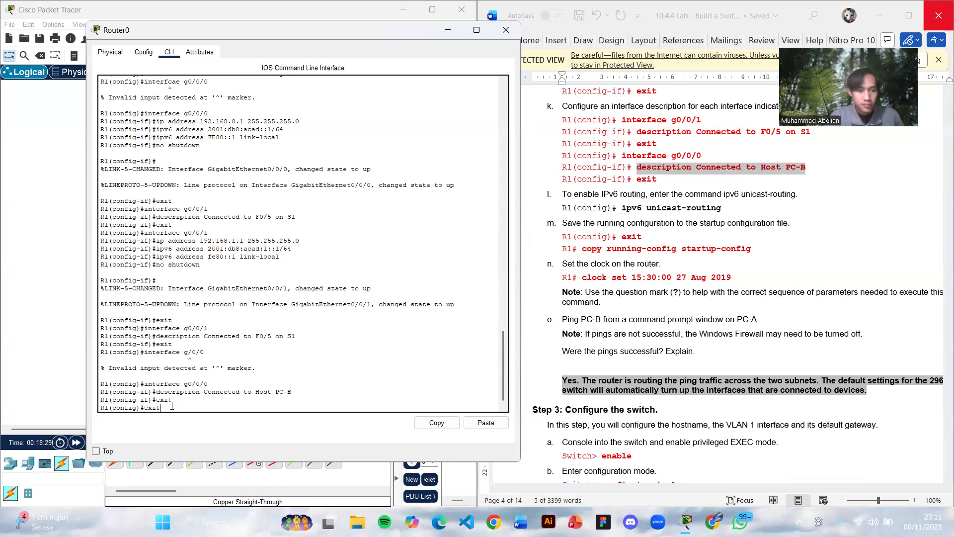
key("Return")
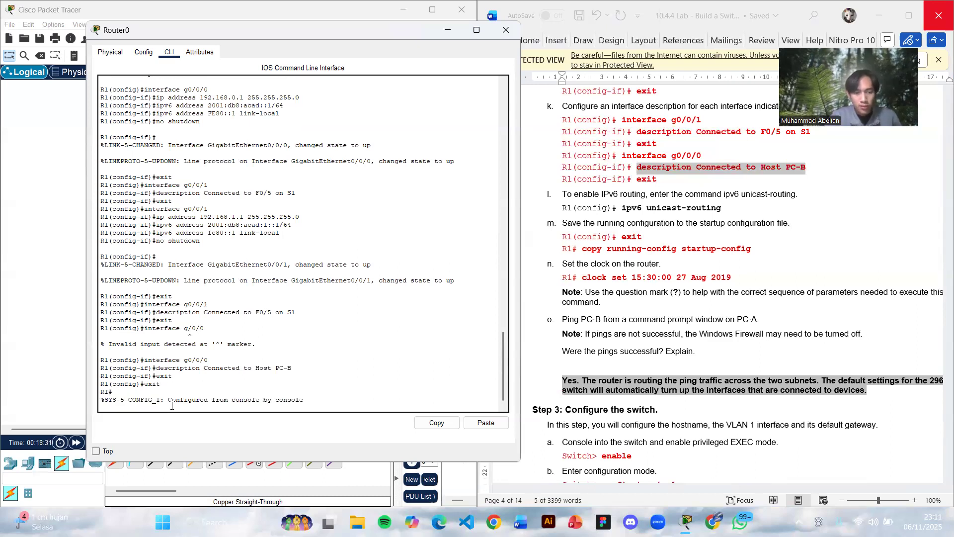
key("Return")
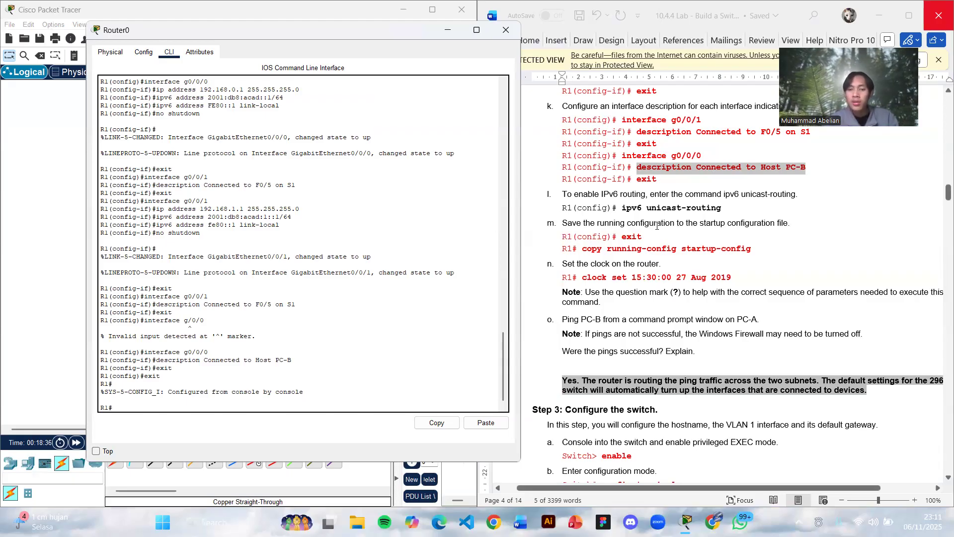
- Save R1's running configuration to startup-config with the copied command, accepting the default destination filename
left_click(583, 250)
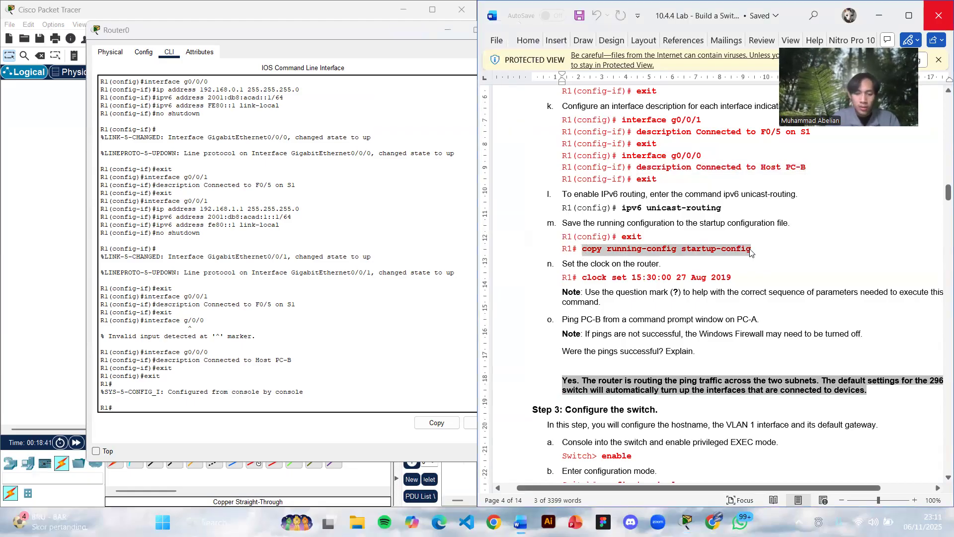
left_click(128, 407)
right_click(128, 407)
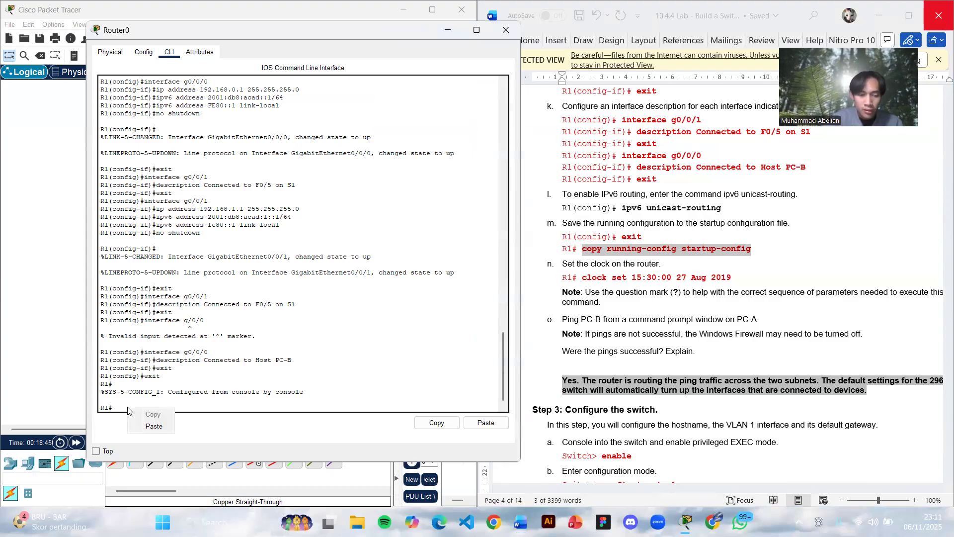
left_click(143, 427)
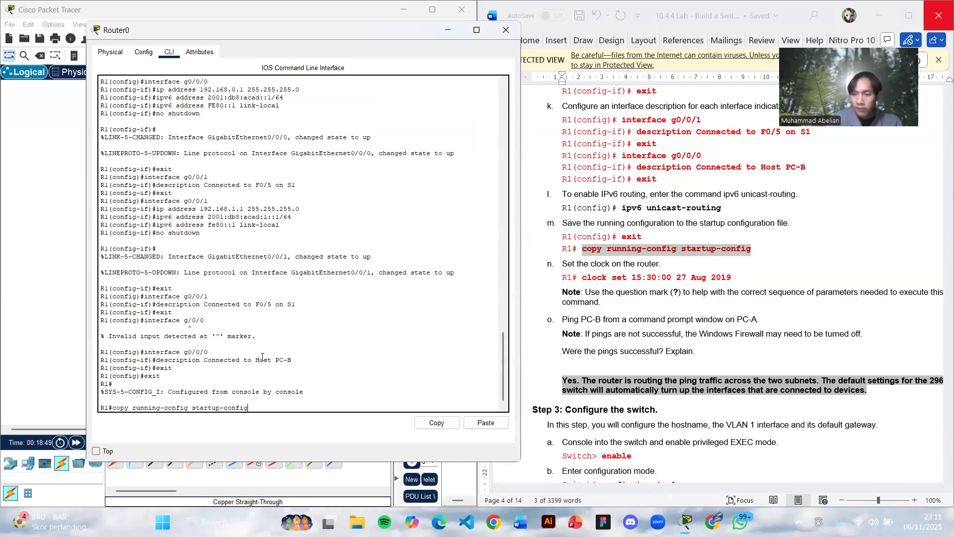
key("Return")
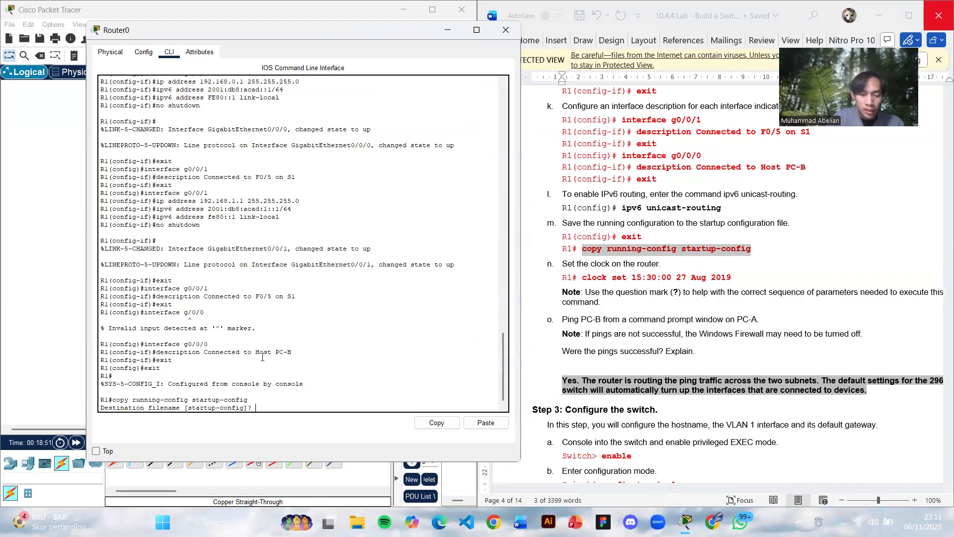
key("Return")
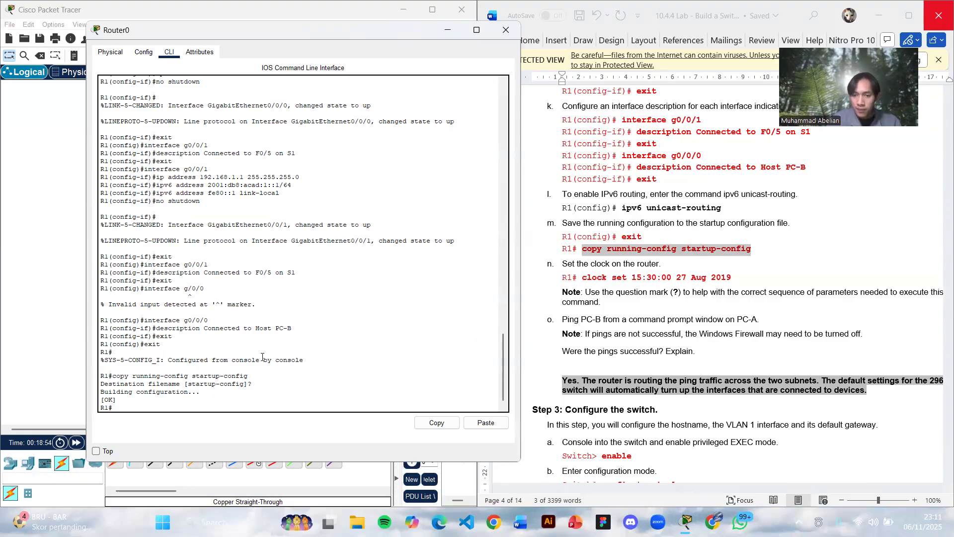
scroll(612, 273, "down", 1)
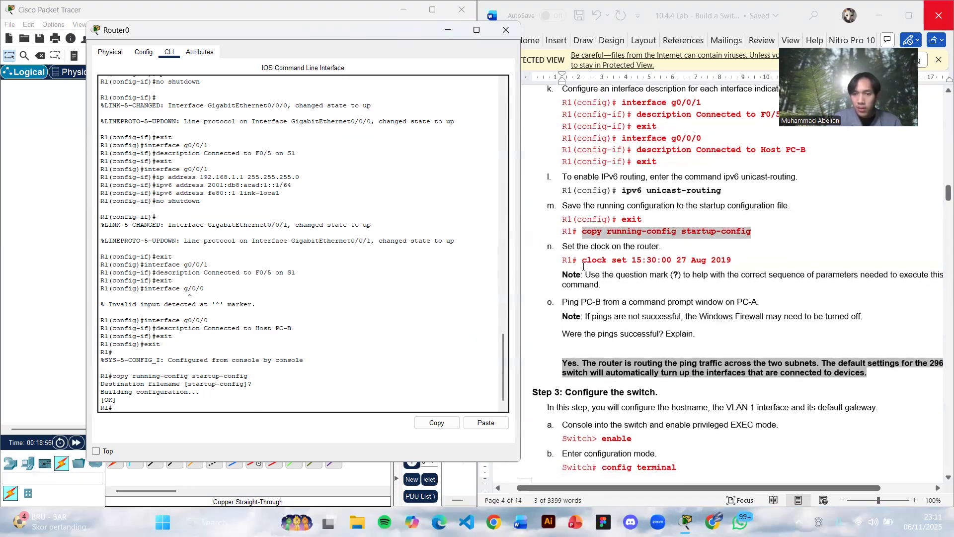
left_click_drag(582, 260, 743, 266)
key("ctrl+c")
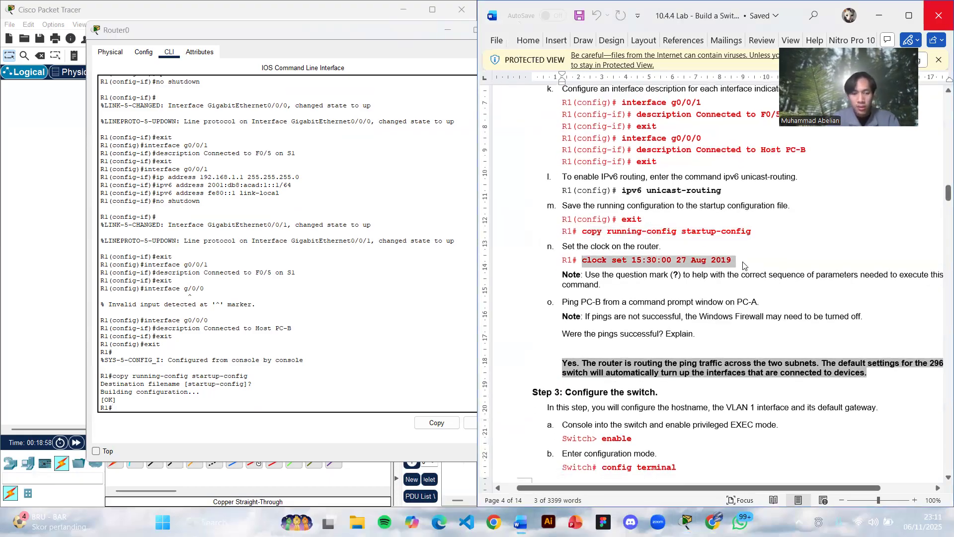
left_click(122, 408)
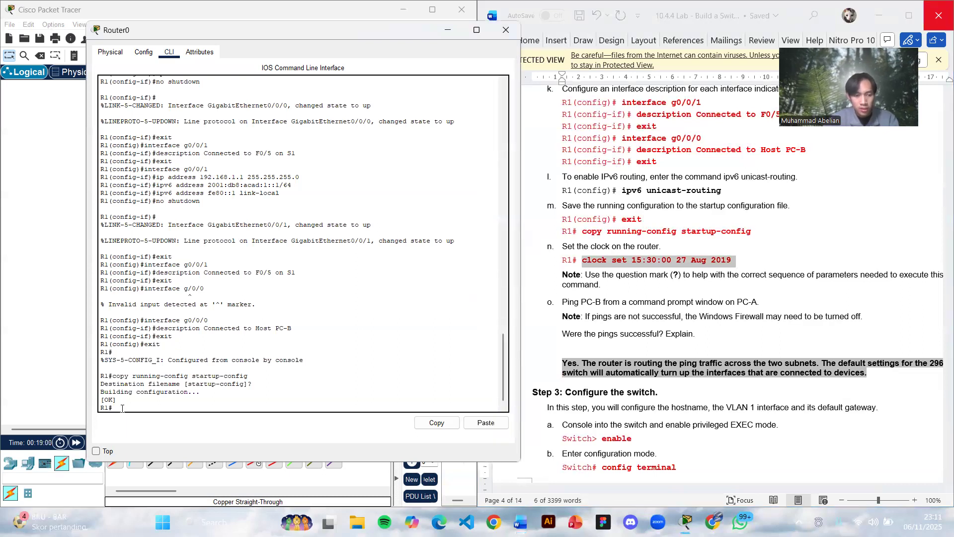
right_click(123, 408)
left_click(138, 420)
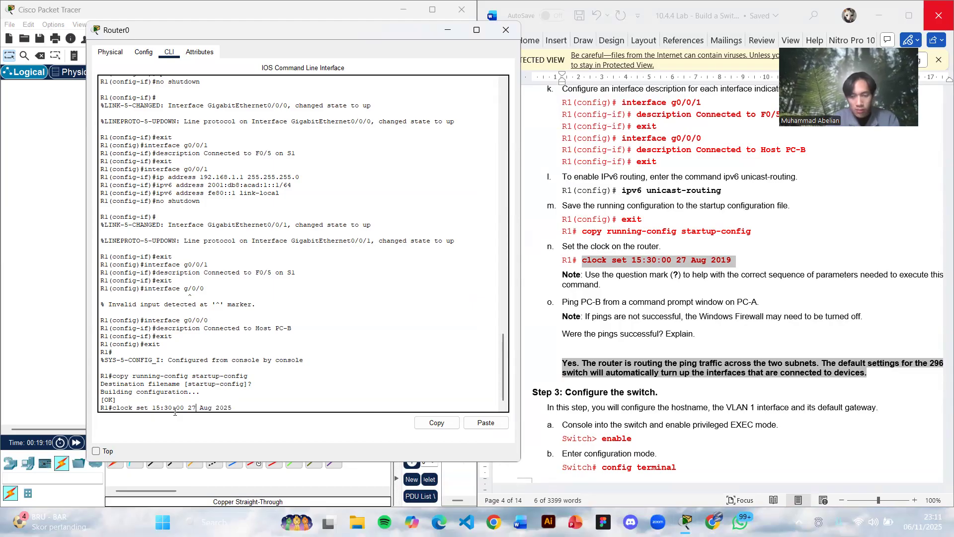
key("Left")
key("Left")
key("Left")
key("Left")
key("Left")
key("Left")
key("Left")
key("Left")
key("Left")
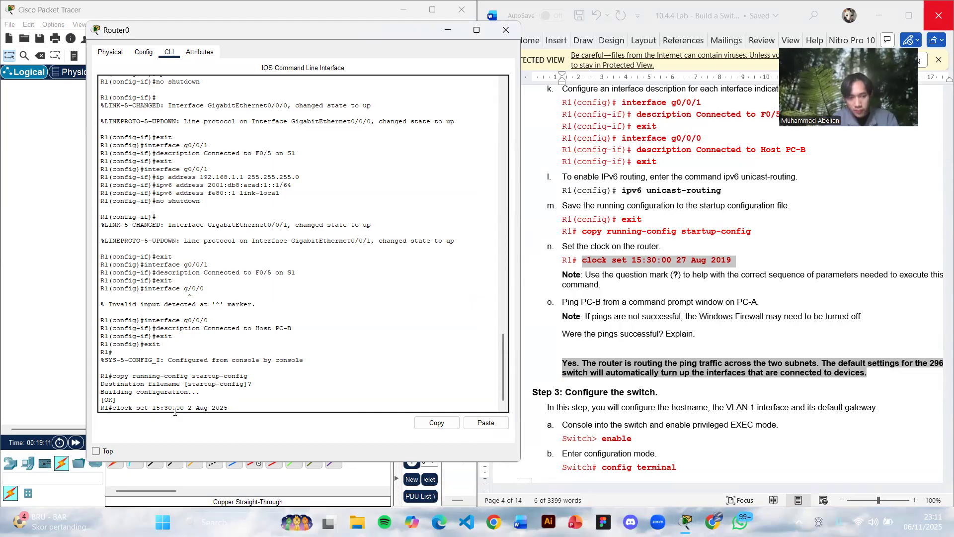
key("BackSpace")
key("BackSpace")
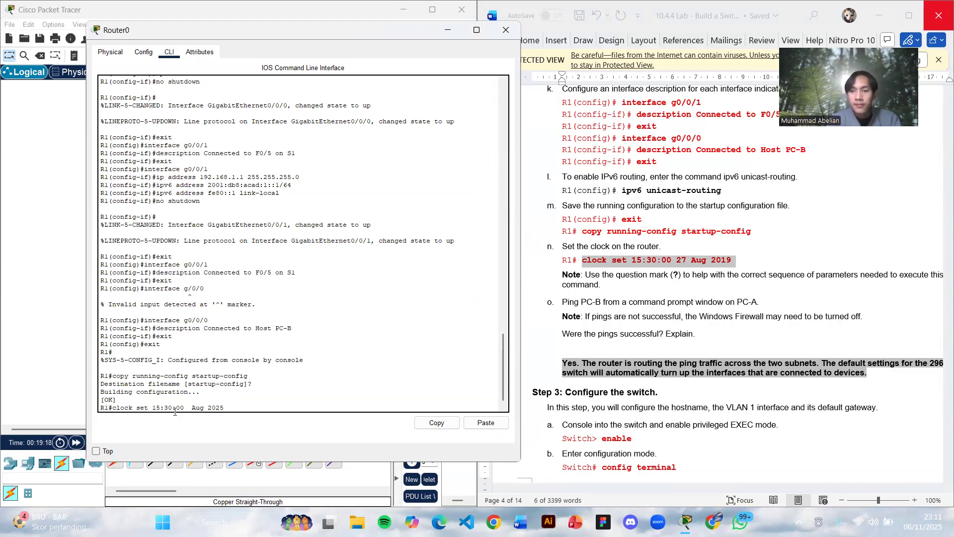
type("06")
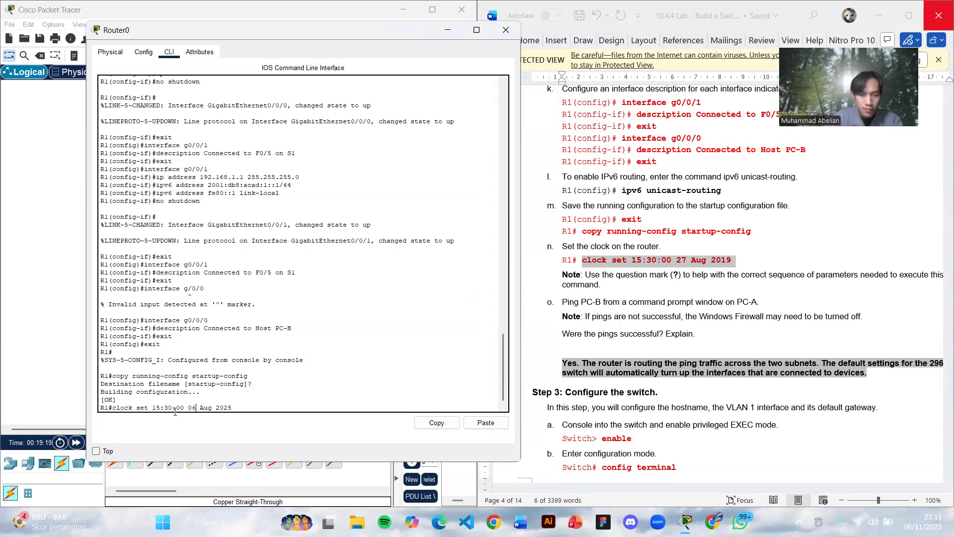
key("Delete")
key("BackSpace")
key("BackSpace")
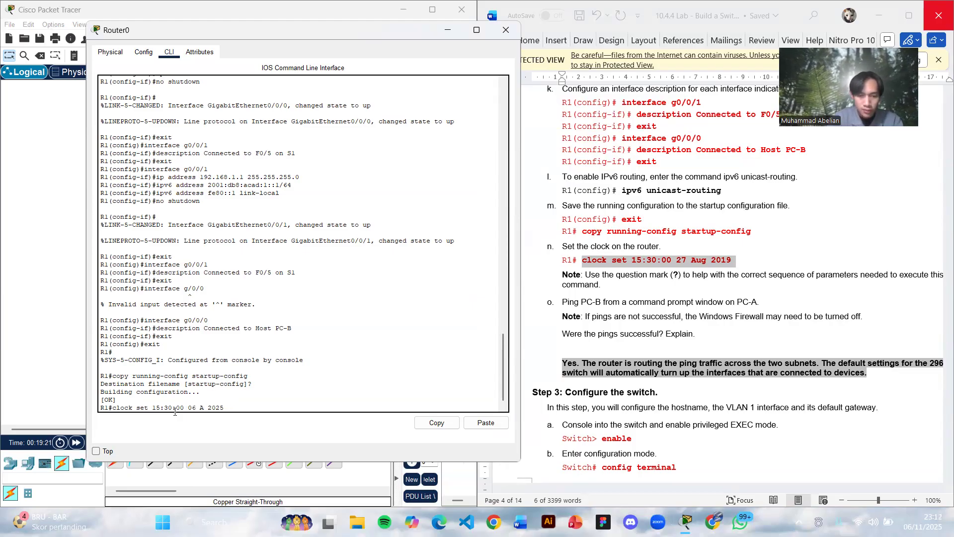
type("Nov")
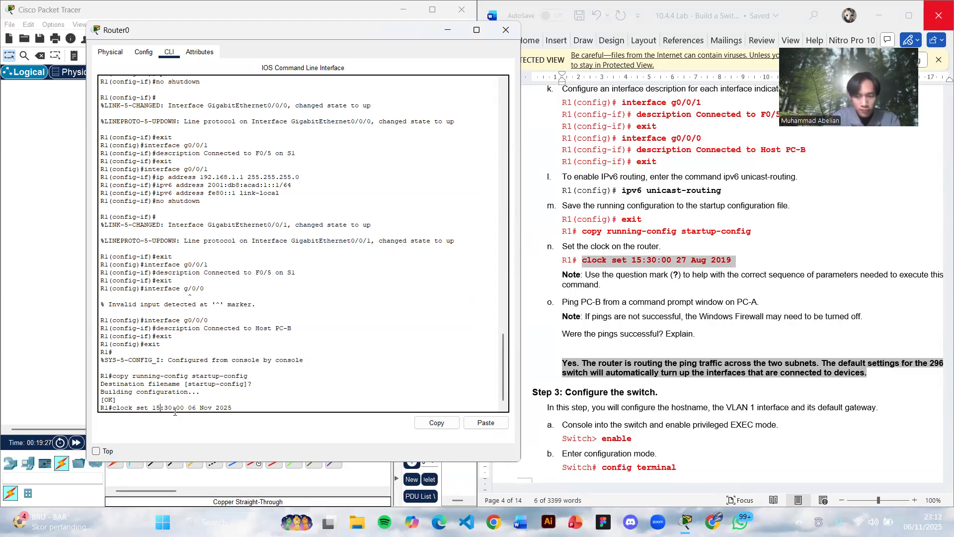
type("\\\\23")
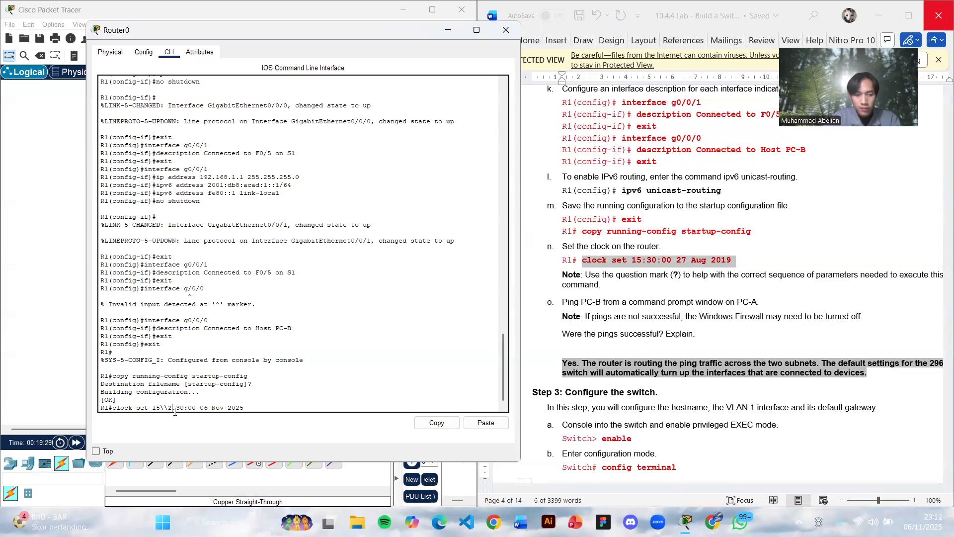
key("ctrl+z")
key("ctrl+z")
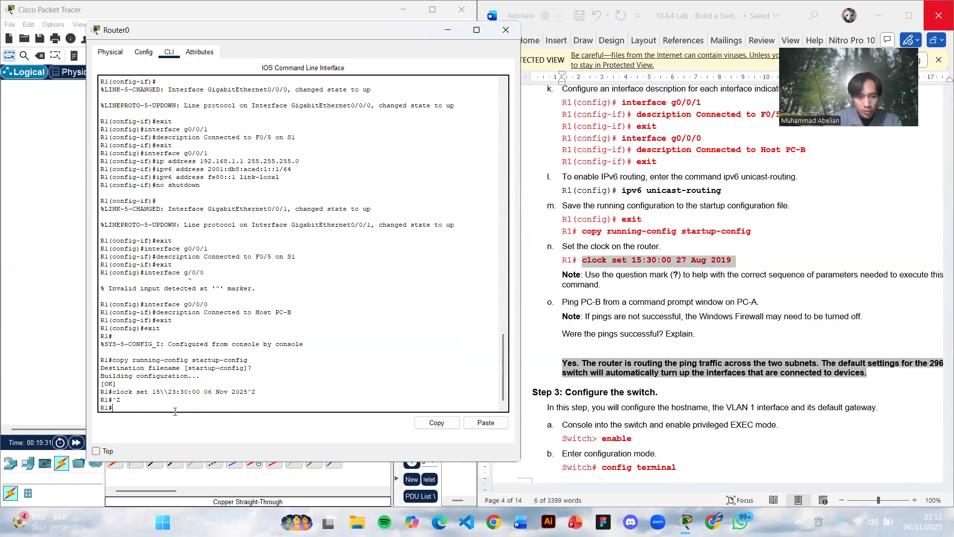
key("Up")
key("Up")
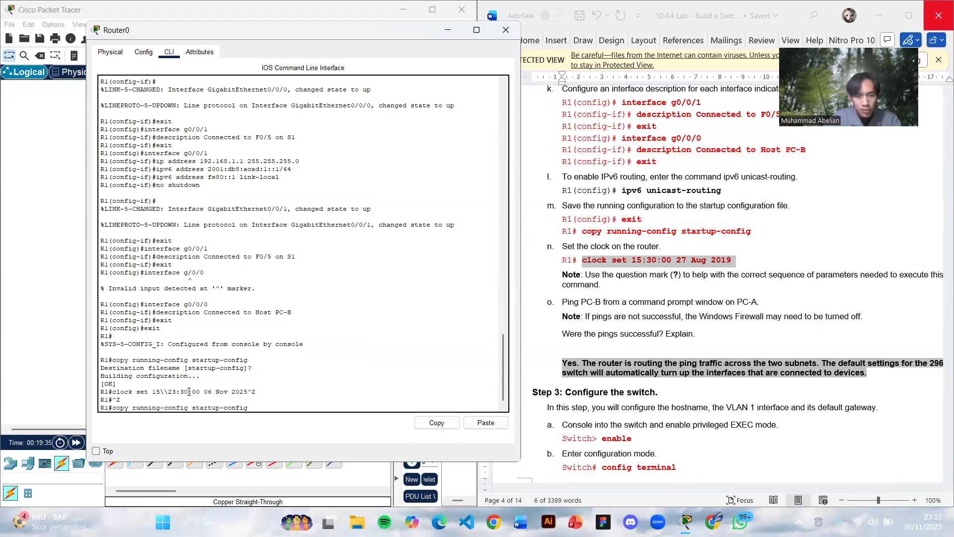
key("Up")
key("Down")
key("Down")
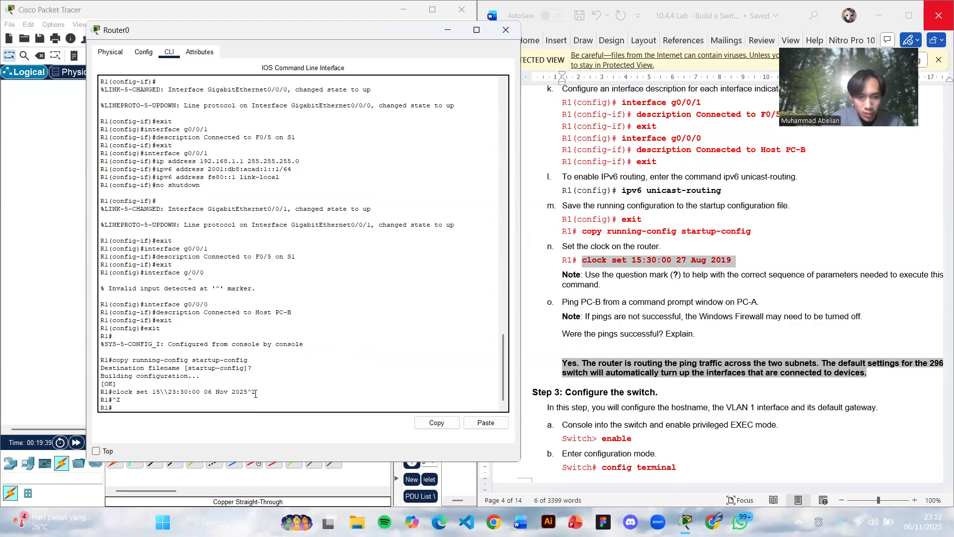
- Set R1's clock to 23:30:00 06 Nov 2025, following the clock command in the lab document
left_click(585, 264)
left_click_drag(582, 262, 732, 263)
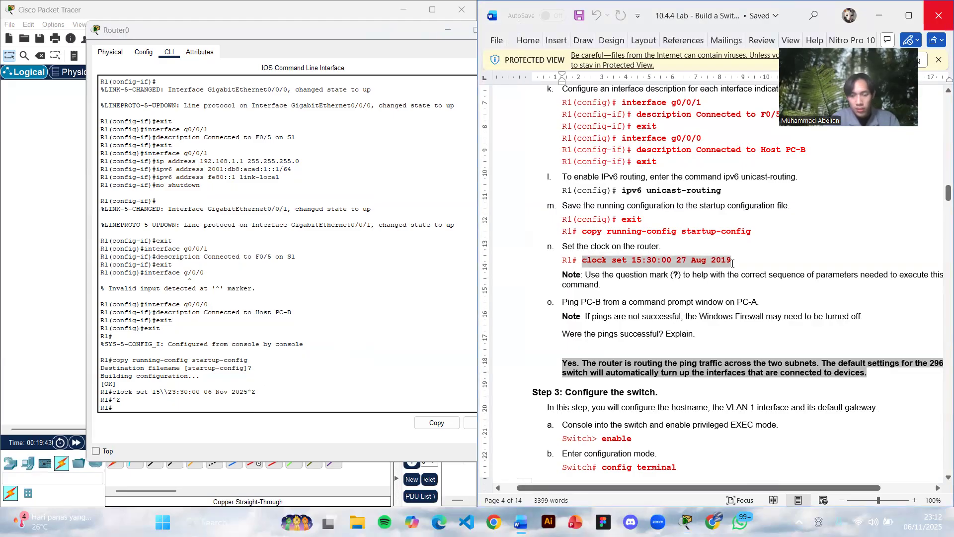
left_click(128, 408)
type("clock set")
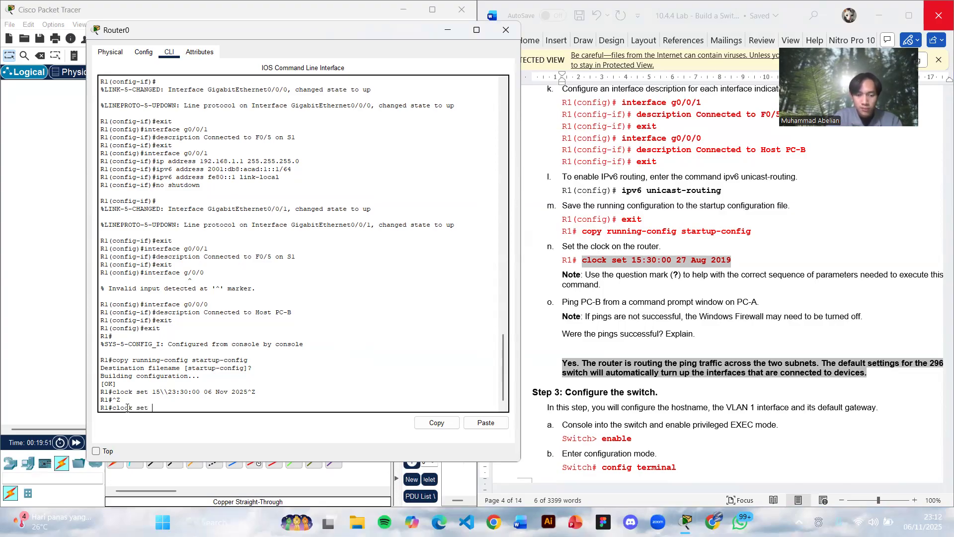
type(" 23:30:00 06")
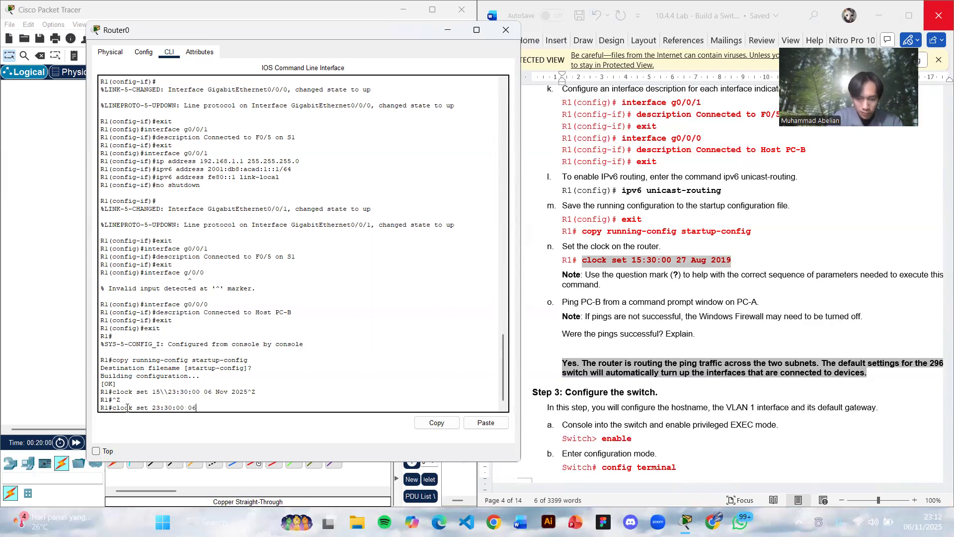
type("Nov 2025")
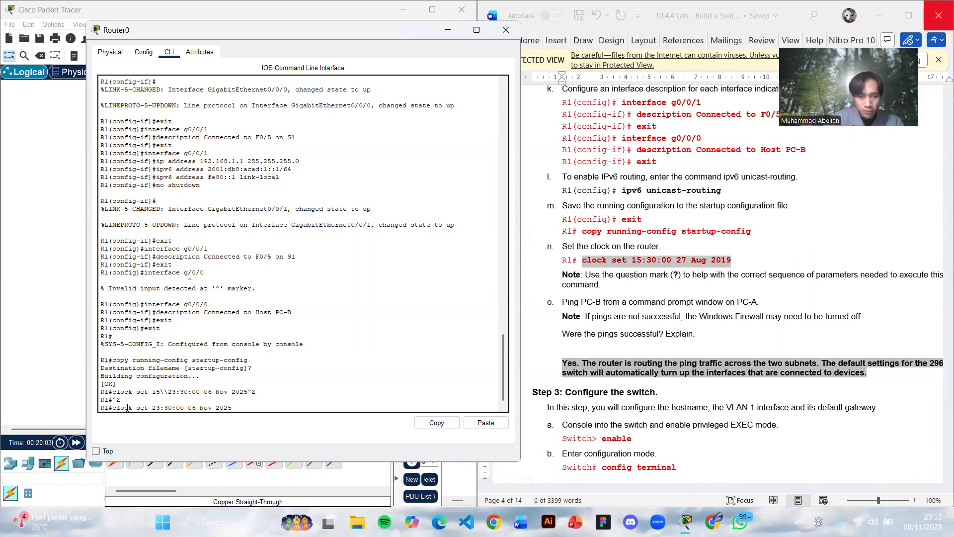
key("Return")
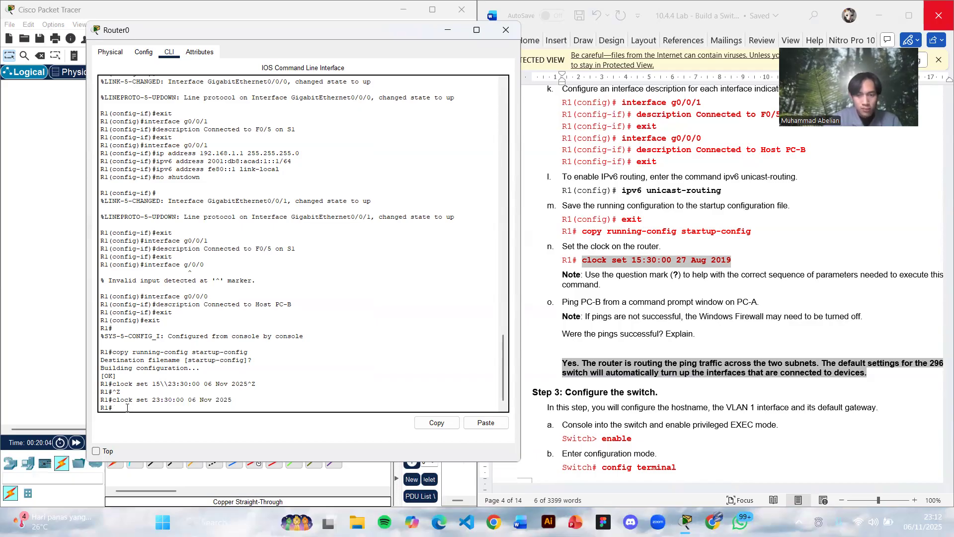
- Ping 192.168.0.3 from PC0's Command Prompt and put the PC0 window away
scroll(630, 276, "down", 4)
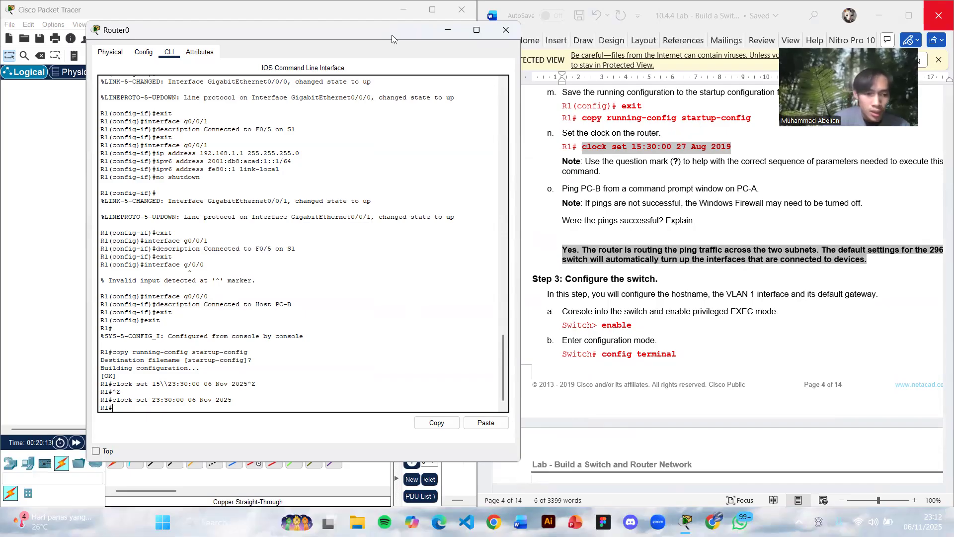
left_click_drag(392, 35, 338, 288)
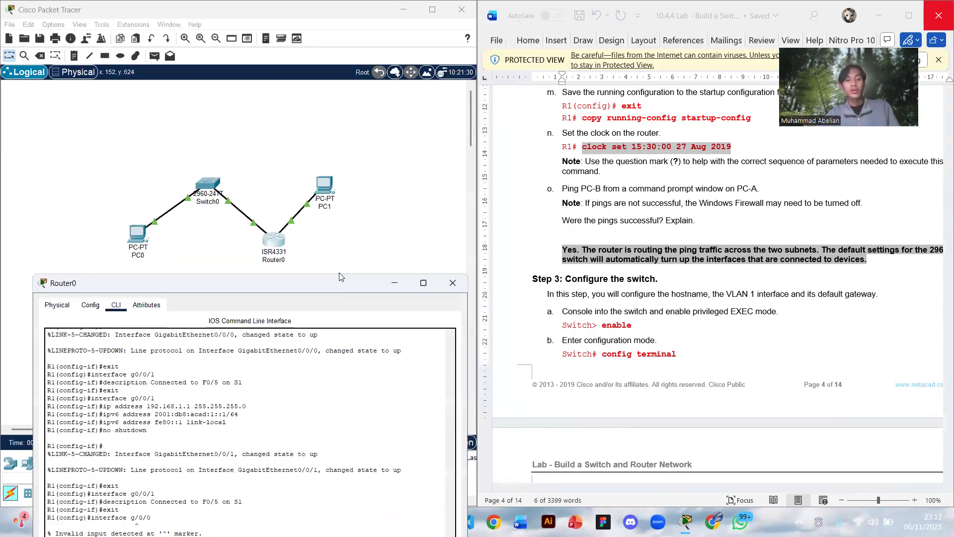
left_click(134, 245)
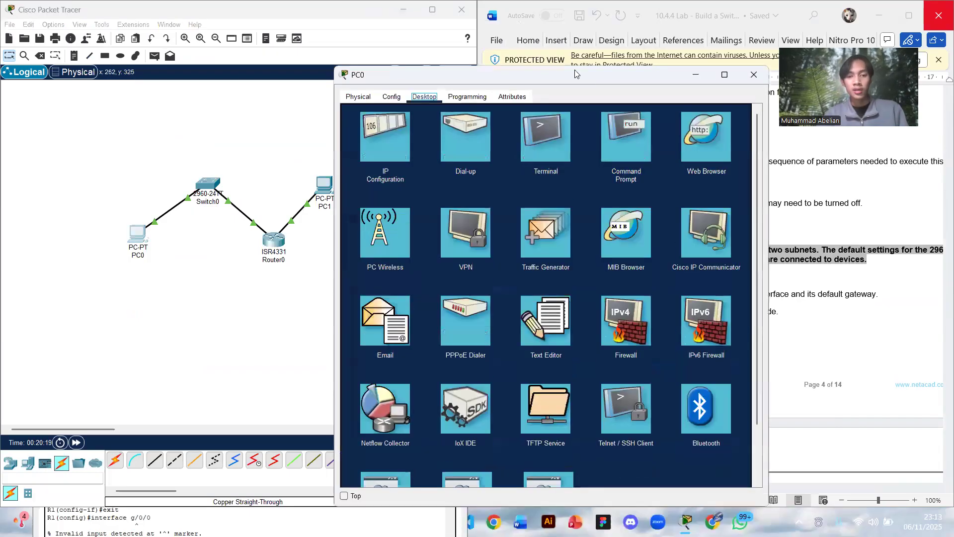
left_click(626, 132)
key("Up")
key("Return")
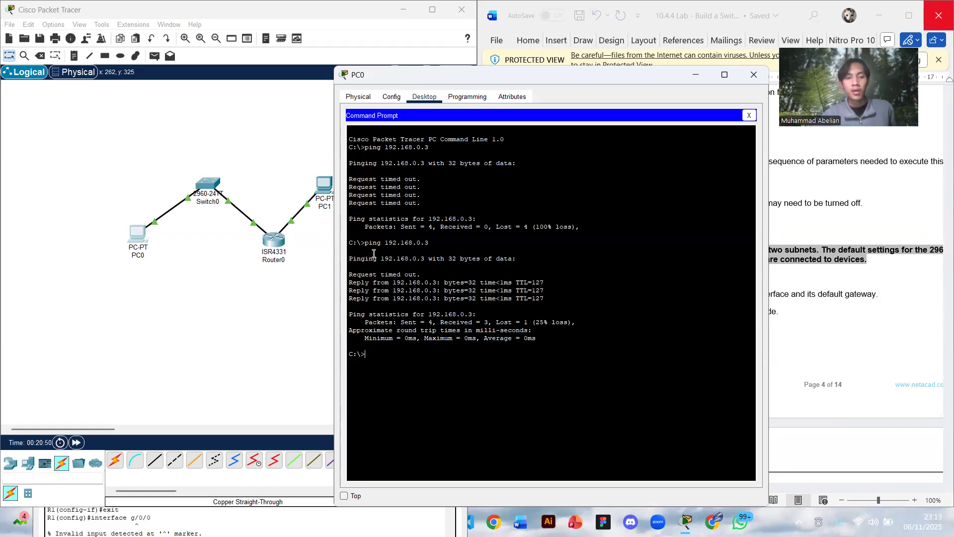
left_click(696, 75)
- Open Switch0's command-line interface and place its window clear of the lab document's switch configuration instructions
scroll(511, 179, "down", 5)
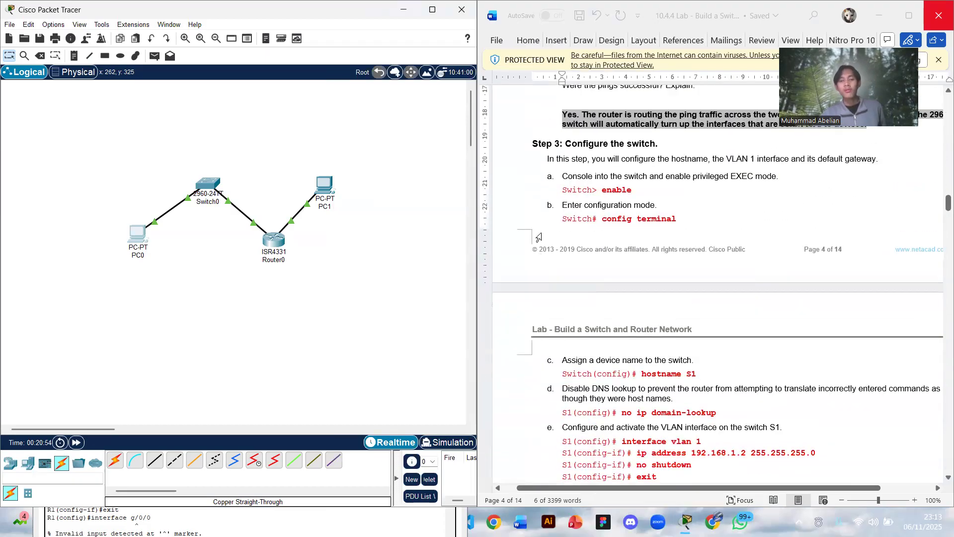
scroll(542, 234, "up", 3)
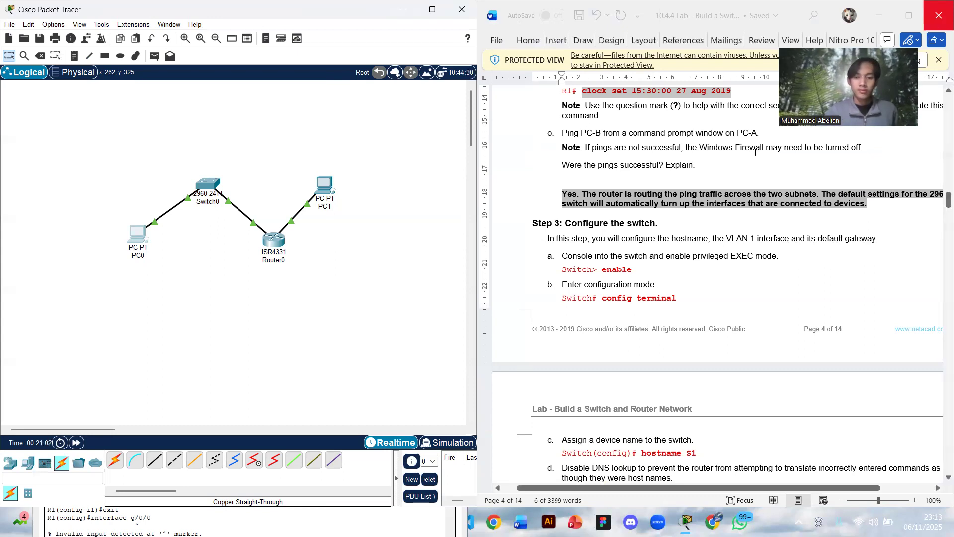
scroll(755, 152, "up", 1)
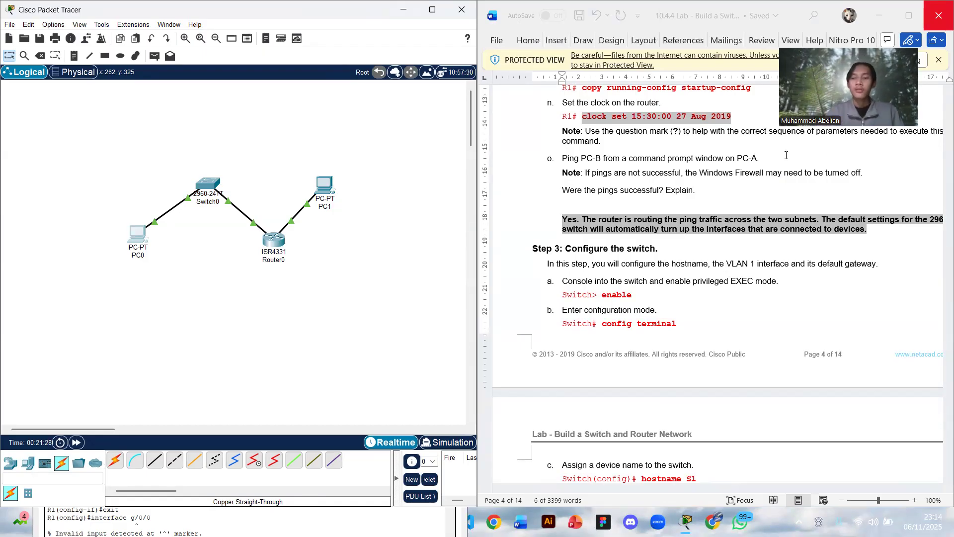
scroll(821, 199, "right", 3)
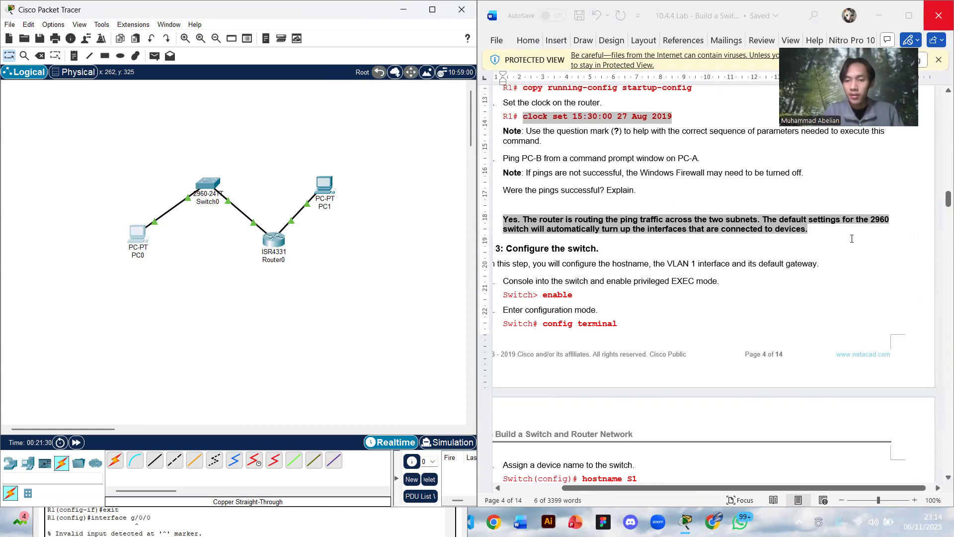
scroll(852, 239, "left", 2)
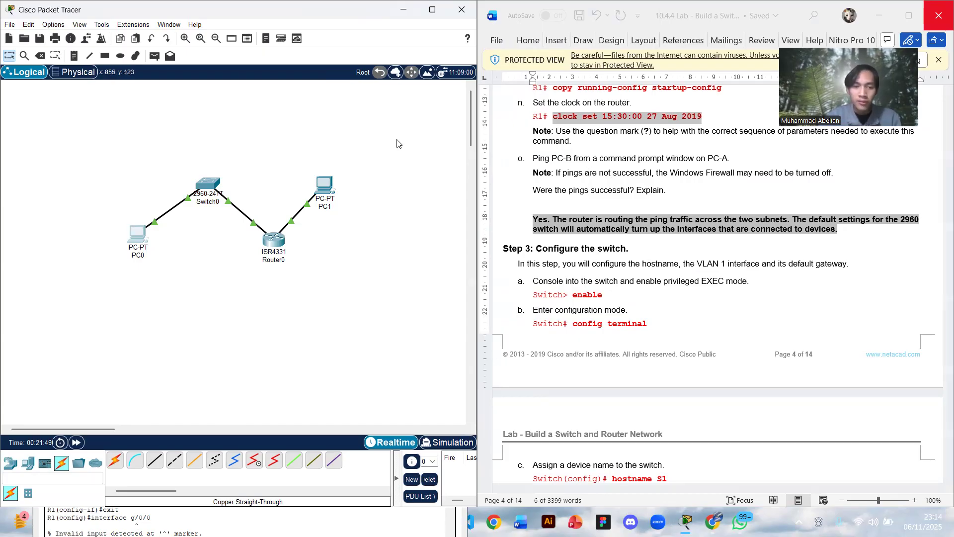
left_click(212, 188)
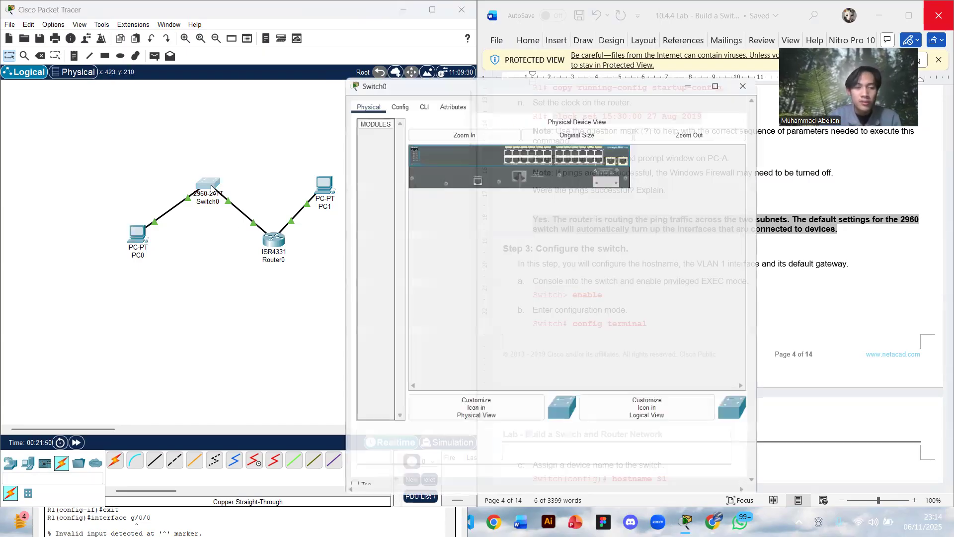
left_click(417, 97)
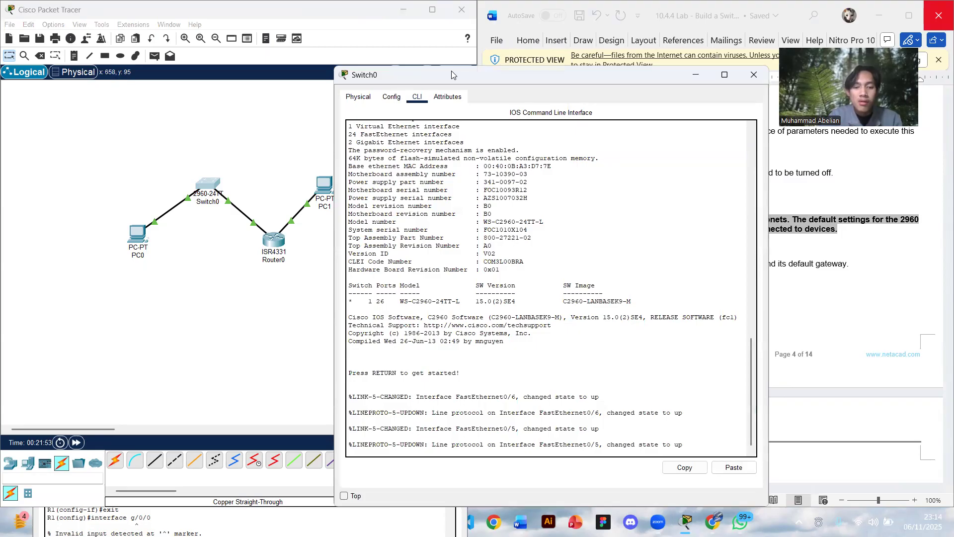
left_click_drag(451, 74, 257, 13)
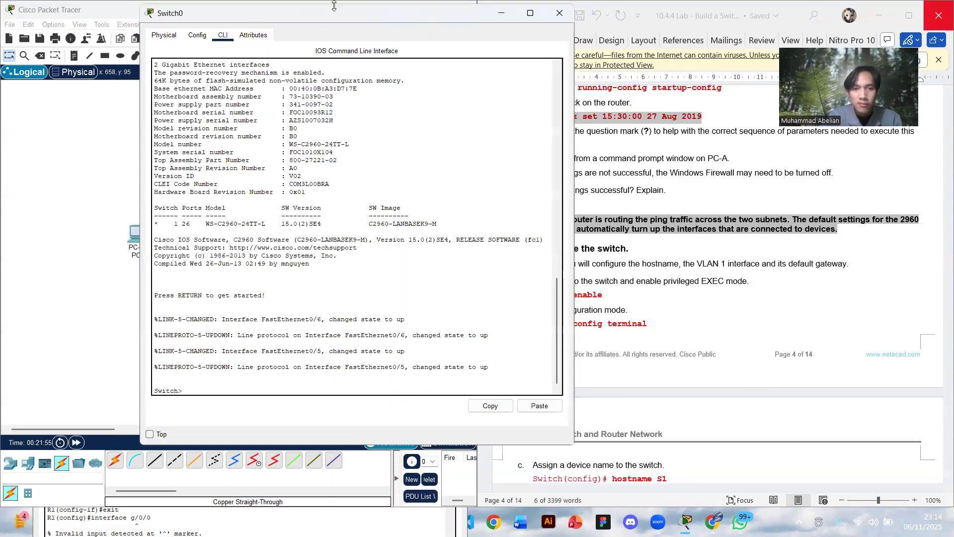
left_click_drag(435, 12, 329, 15)
- Enable privileged EXEC mode on the switch and enter global configuration mode with config terminal
type("enba")
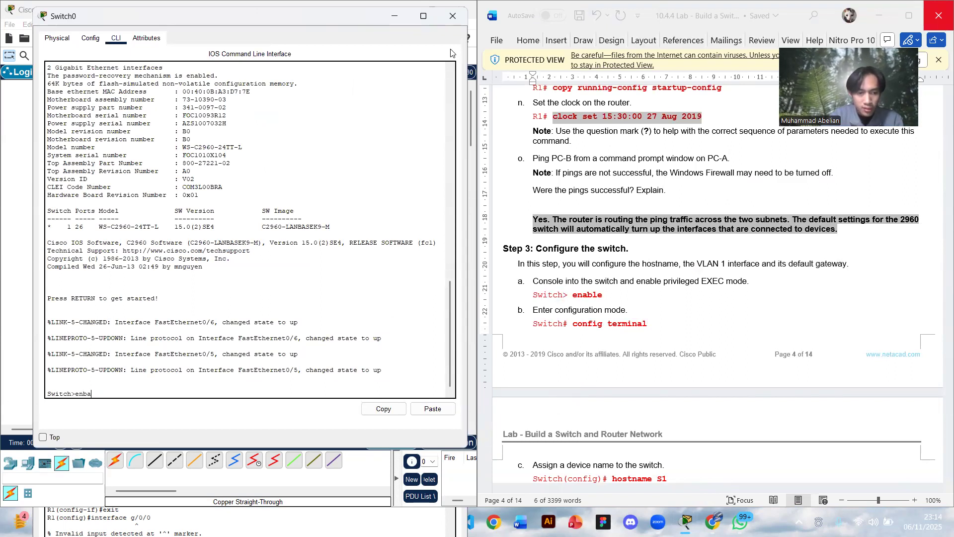
key("BackSpace")
key("BackSpace")
key("BackSpace")
key("BackSpace")
type("abl")
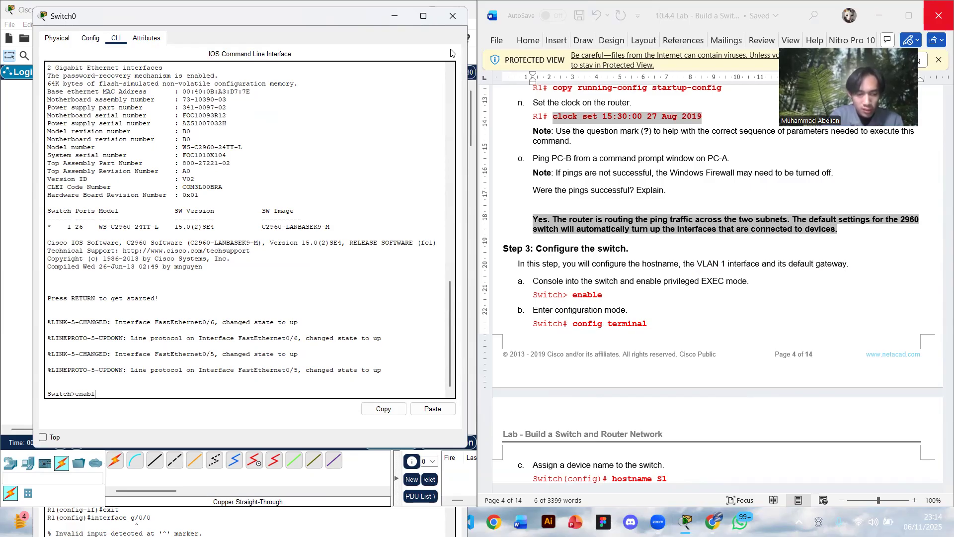
type("e")
key("Return")
type("co")
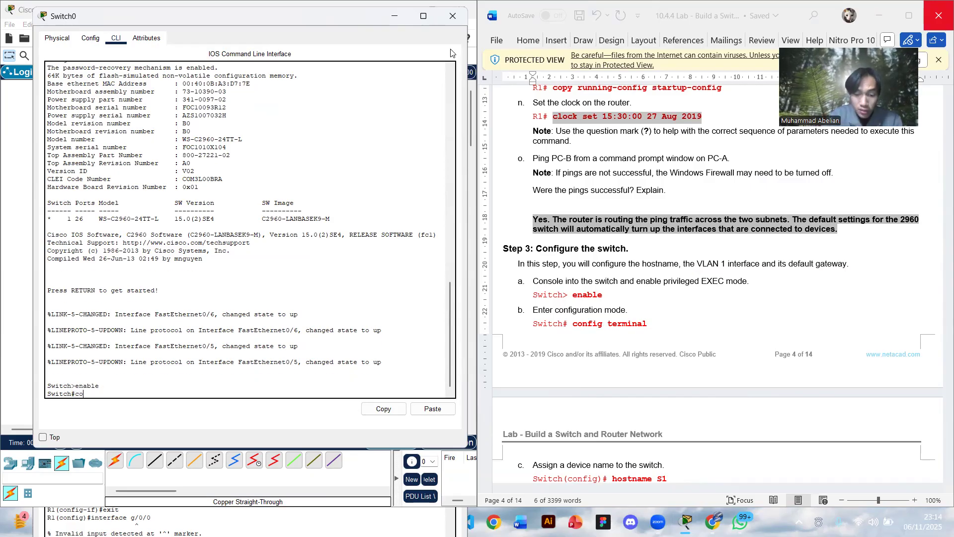
type("nfig terminal")
key("Return")
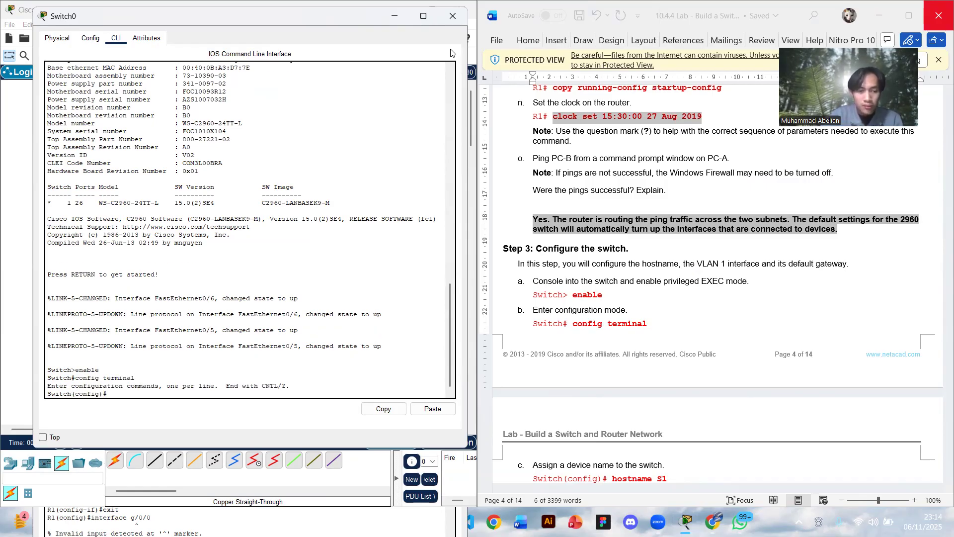
- Set the switch's hostname to s1
scroll(676, 209, "down", 5)
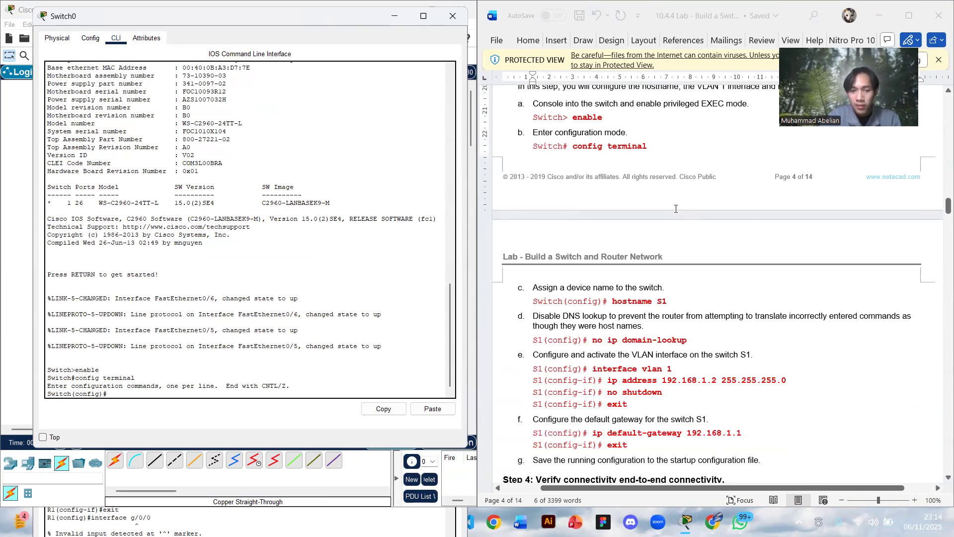
scroll(676, 209, "down", 2)
type("hostname")
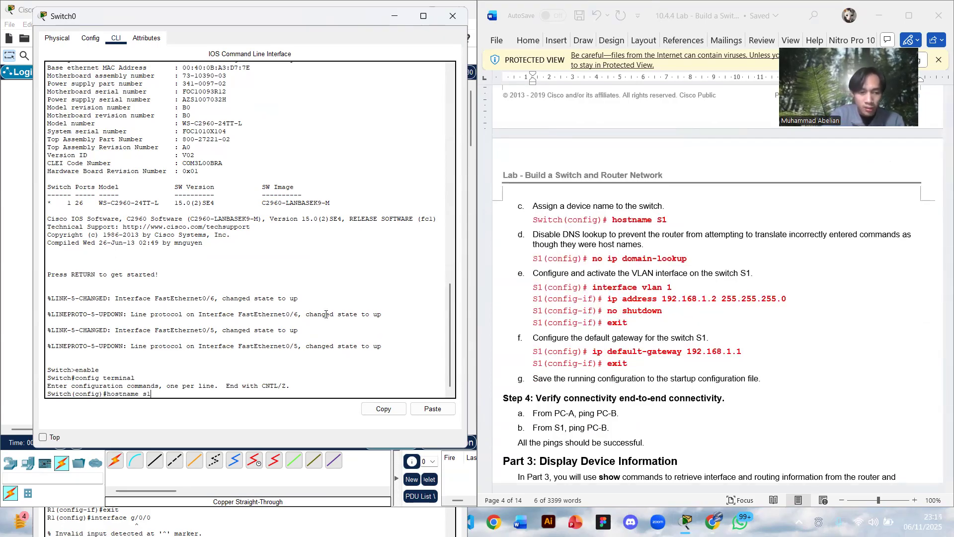
type(" s1")
key("Return")
- Disable DNS lookup on the switch with the command no ip domain lookup
type("no ip domasi")
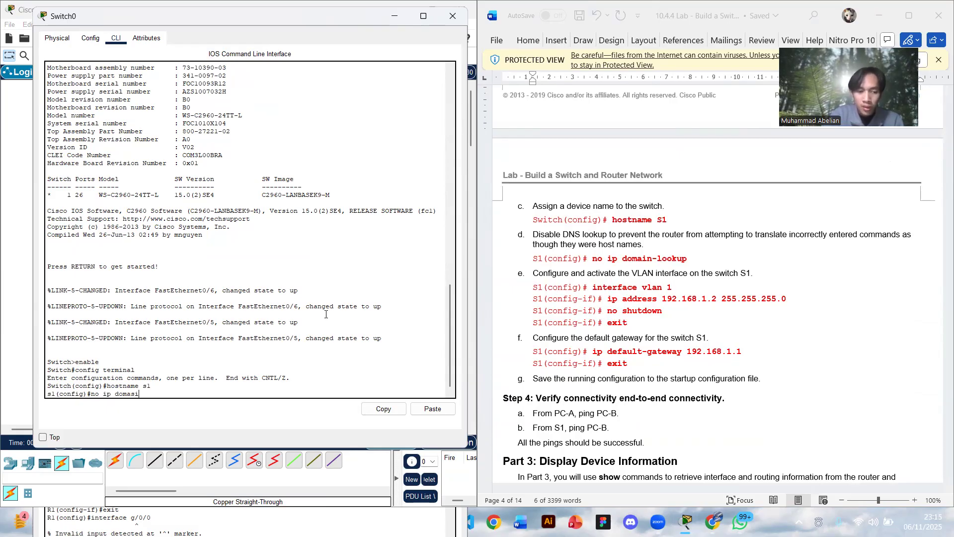
key("BackSpace")
key("BackSpace")
type("in lo")
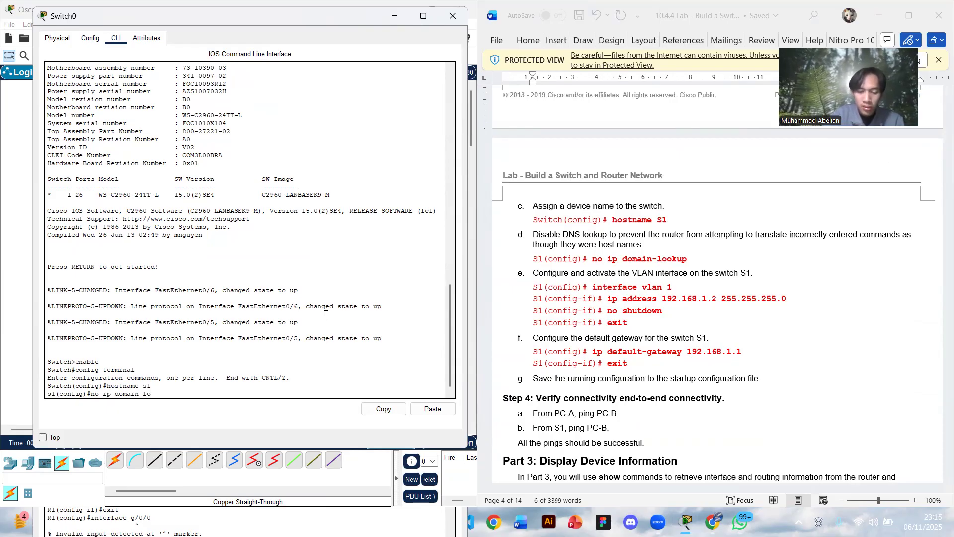
type("okup")
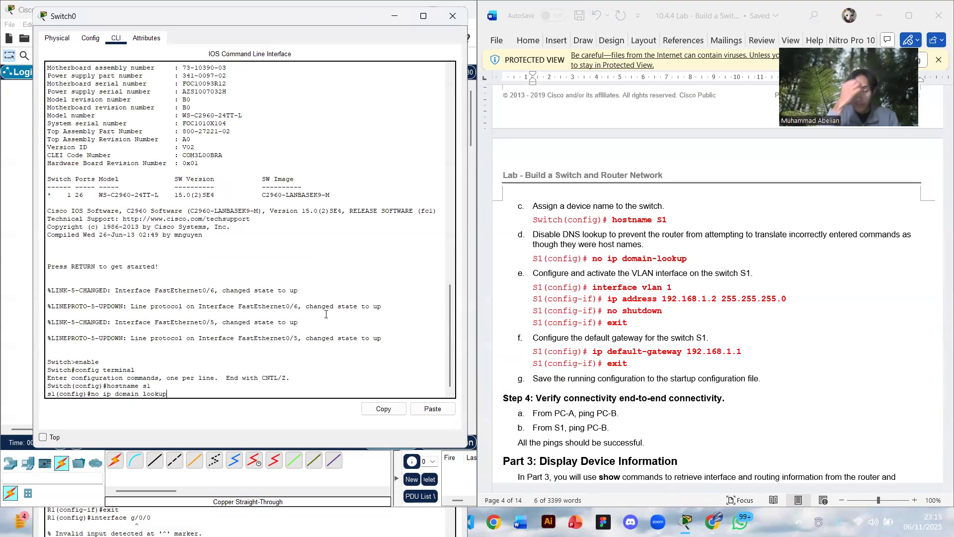
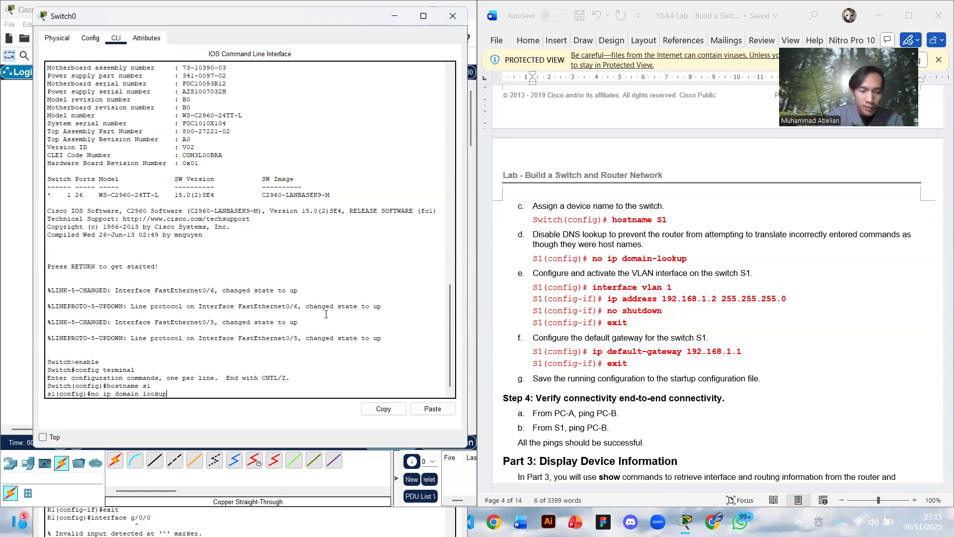
- Execute the pending DNS lookup command and enter interface configuration mode for VLAN 1 on the switch with interface vlan 1
key("Return")
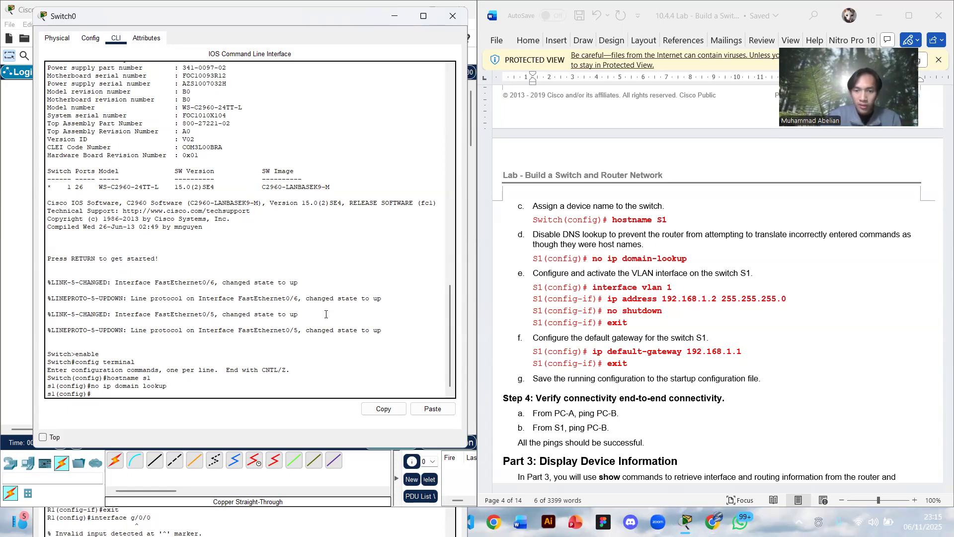
type("inter")
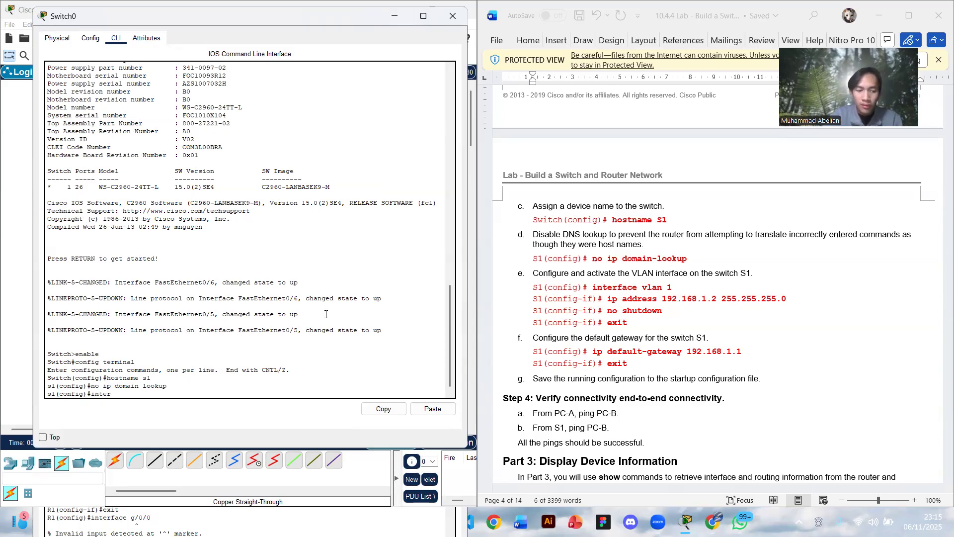
type("face")
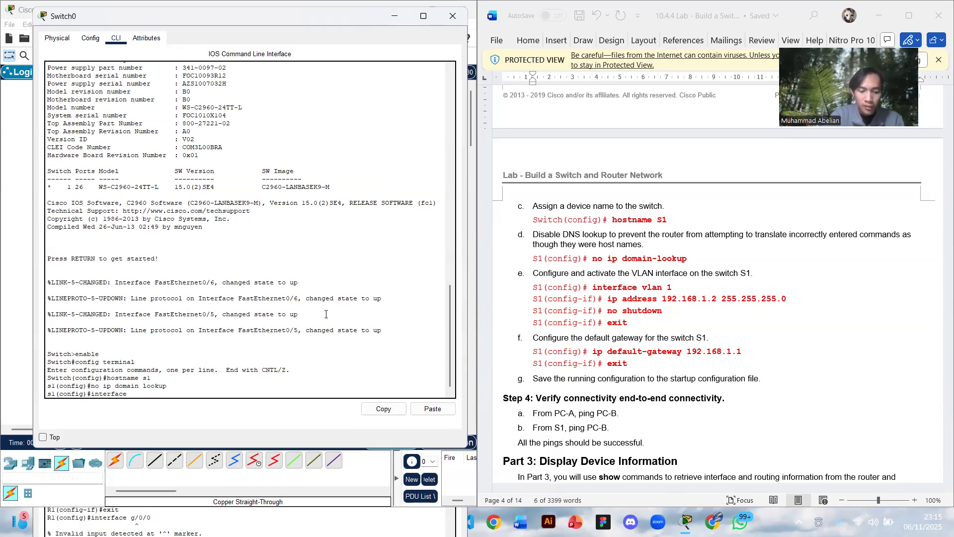
type(" vlan")
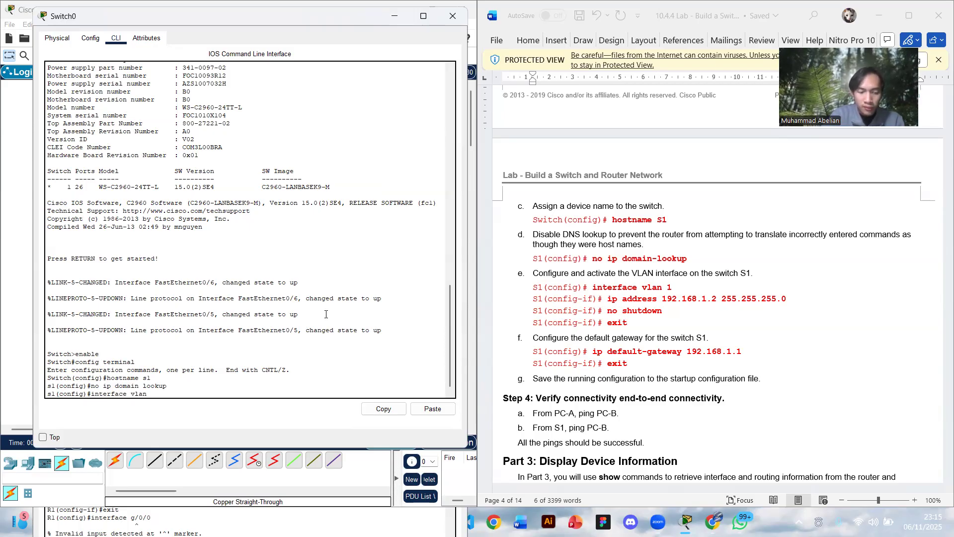
type(" 1")
key("Return")
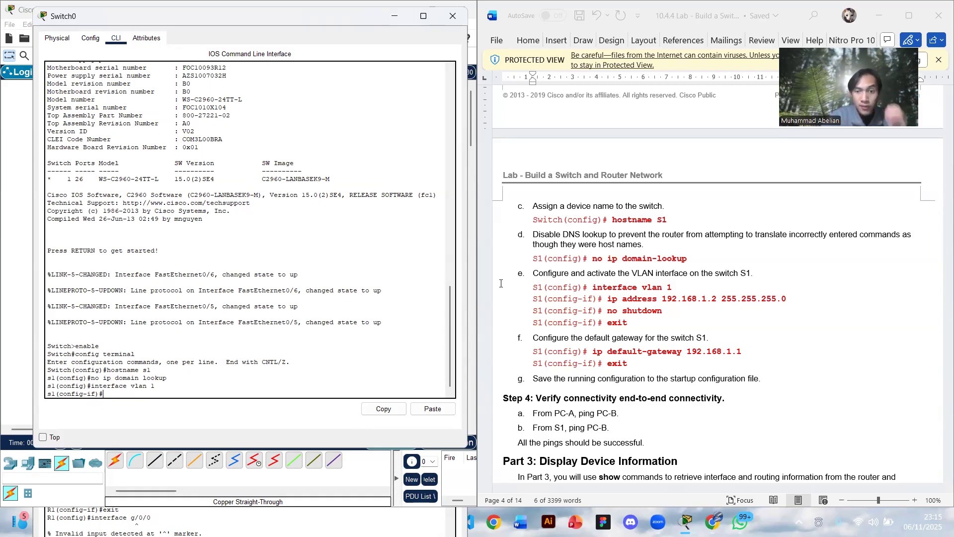
- Assign the VLAN 1 interface the address 192.168.1.2 255.255.255.0 by copying the ip address command from the lab document
left_click_drag(608, 300, 796, 303)
key("ctrl+c")
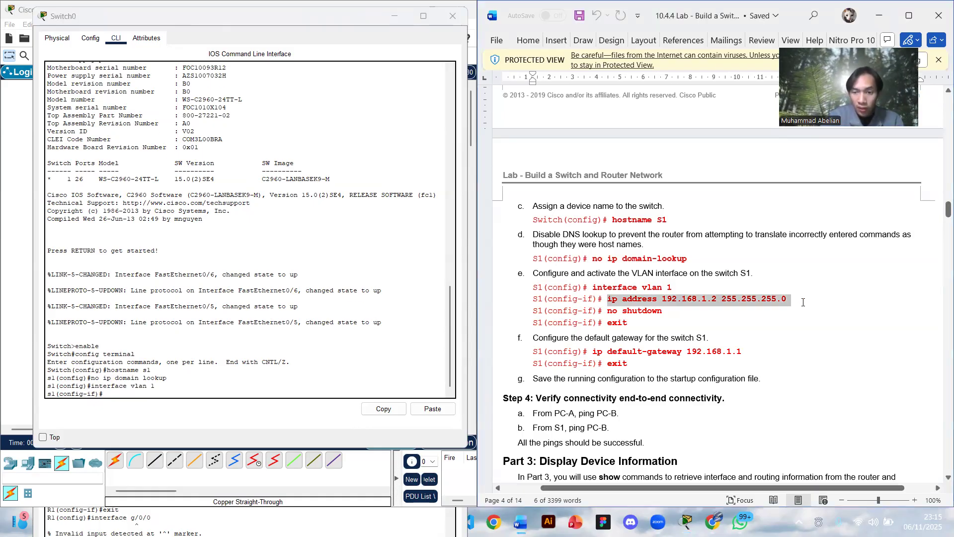
left_click(124, 392)
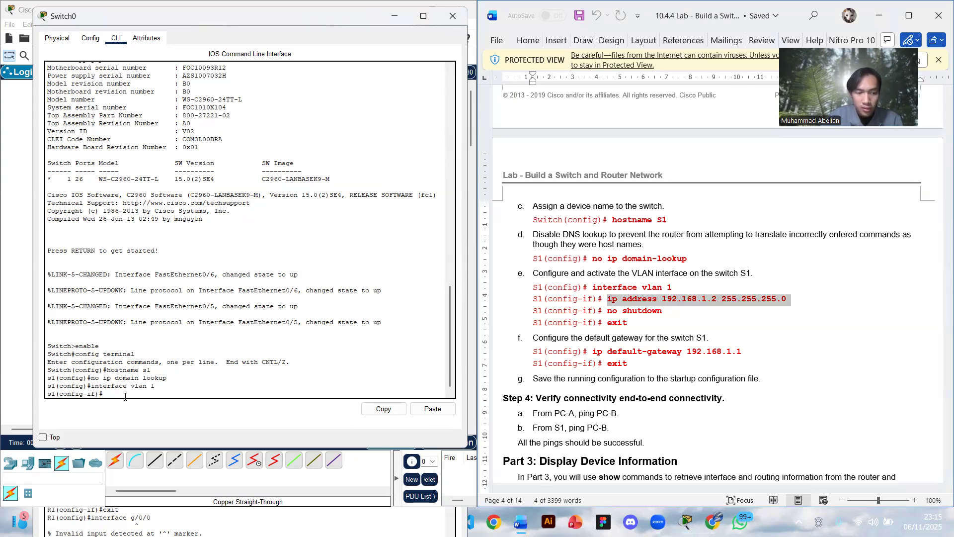
right_click(124, 392)
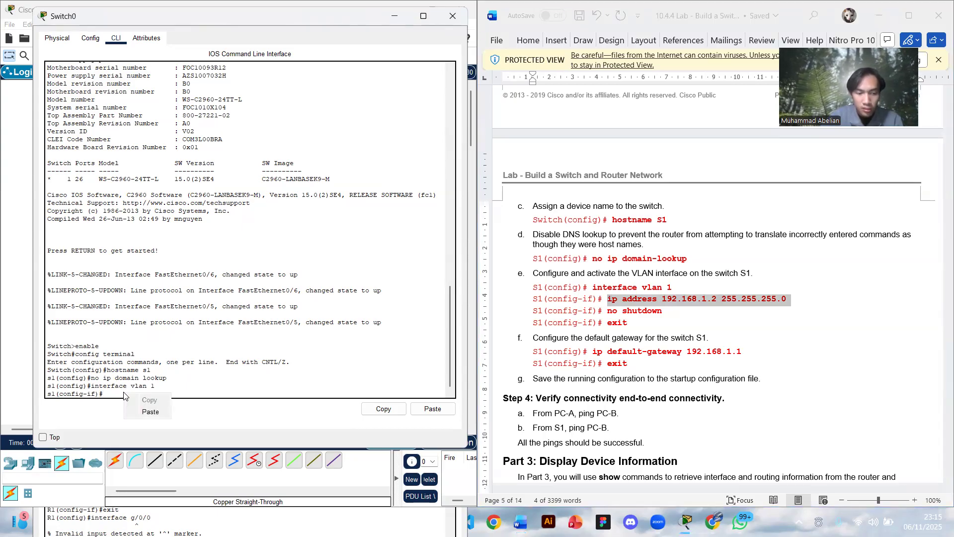
left_click(144, 414)
key("Return")
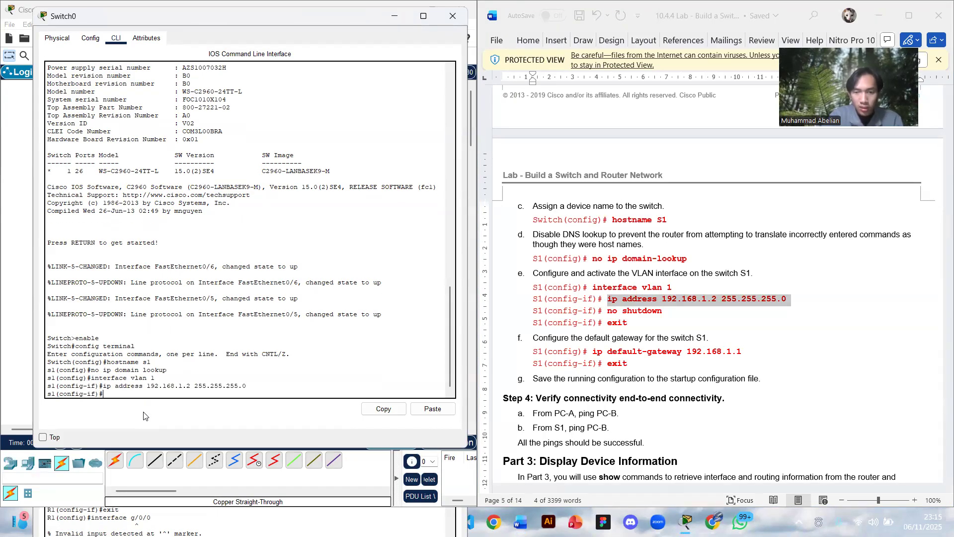
- Activate the VLAN 1 interface with no shutdown and exit interface configuration mode
type("no shut")
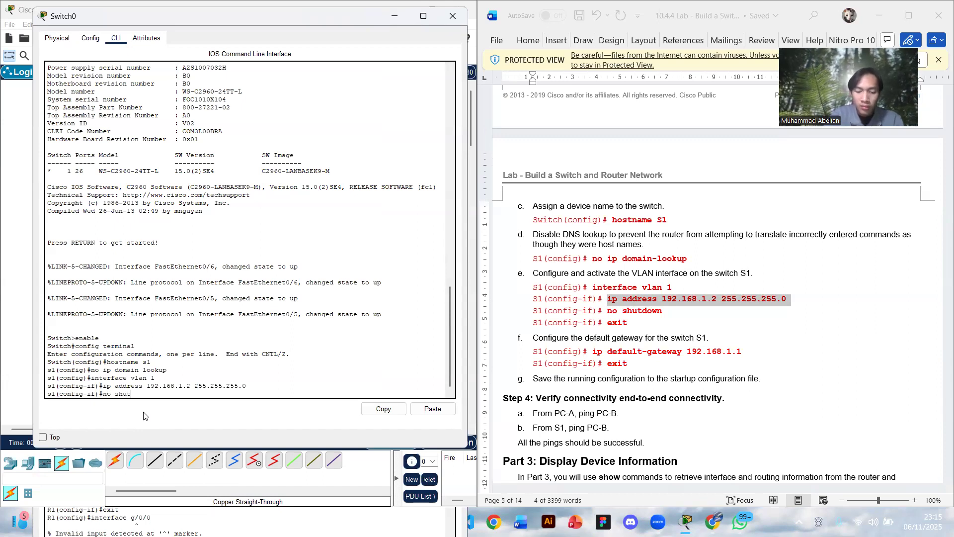
type("down")
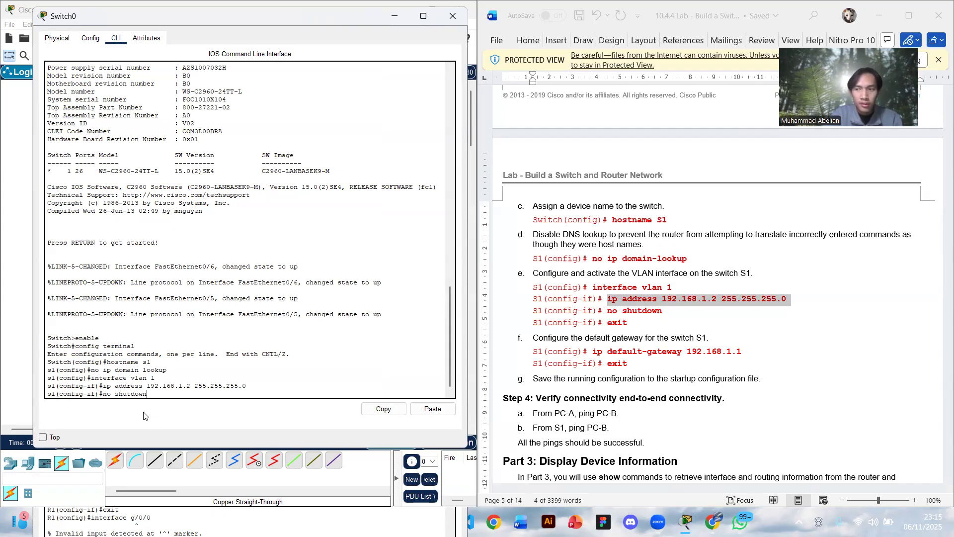
key("Return")
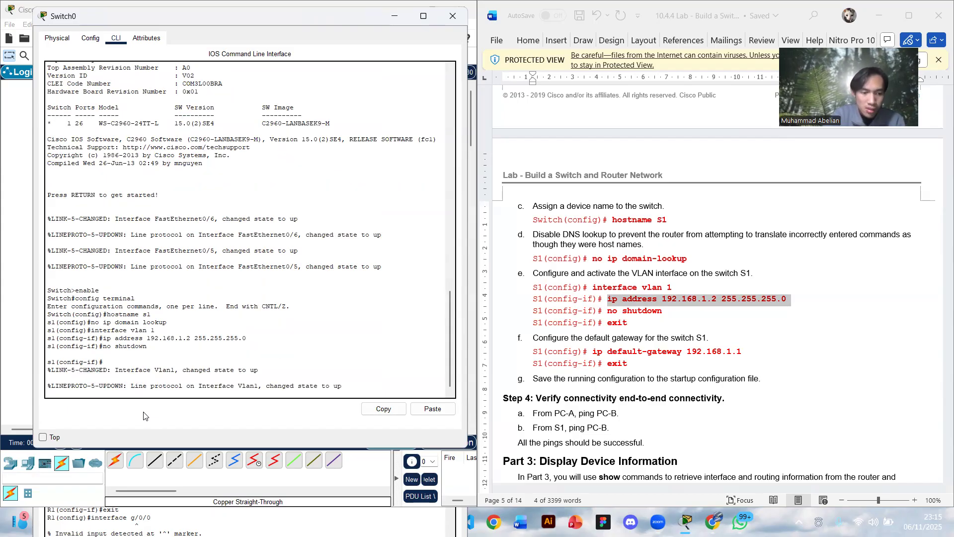
key("Return")
type("exit")
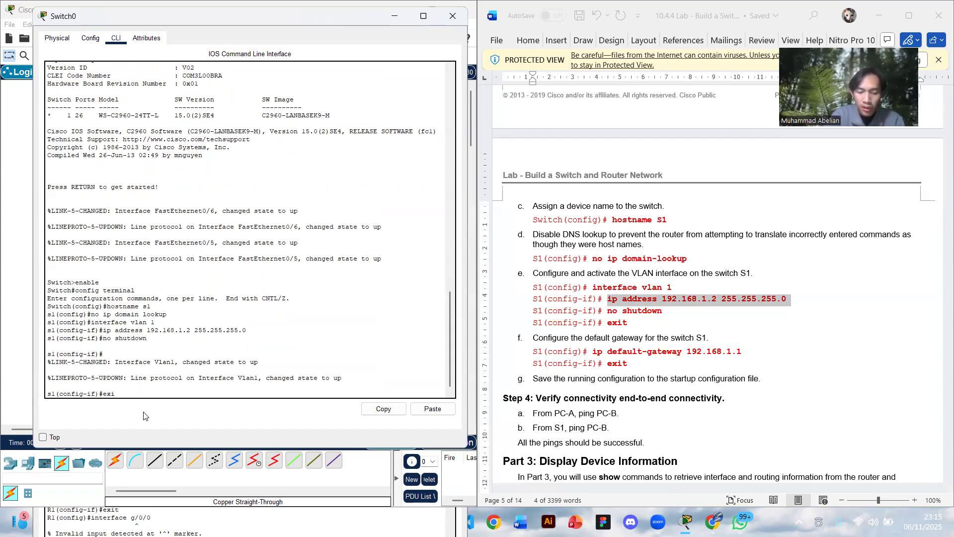
key("Return")
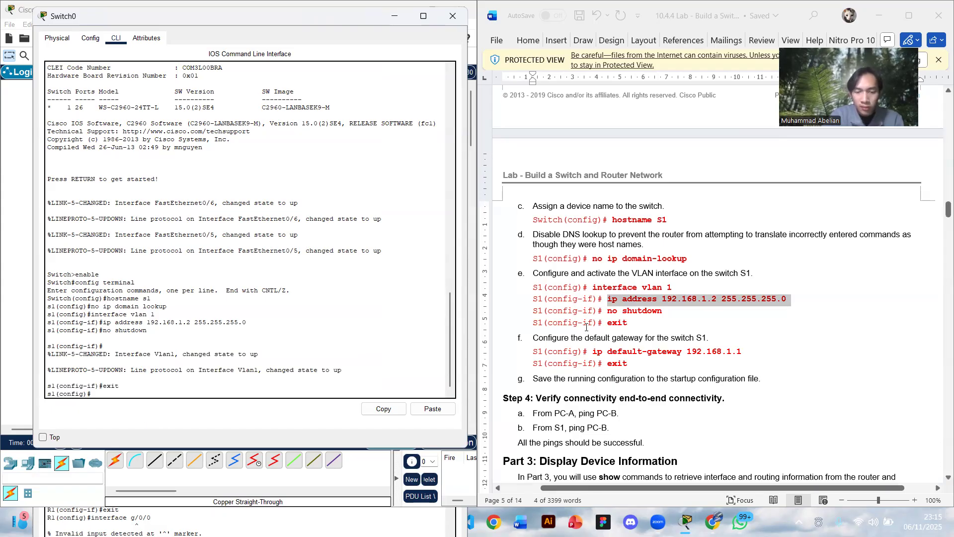
- Set the switch's default gateway to 192.168.1.1 using the lab document's ip default-gateway command, and exit global configuration mode
scroll(586, 326, "down", 2)
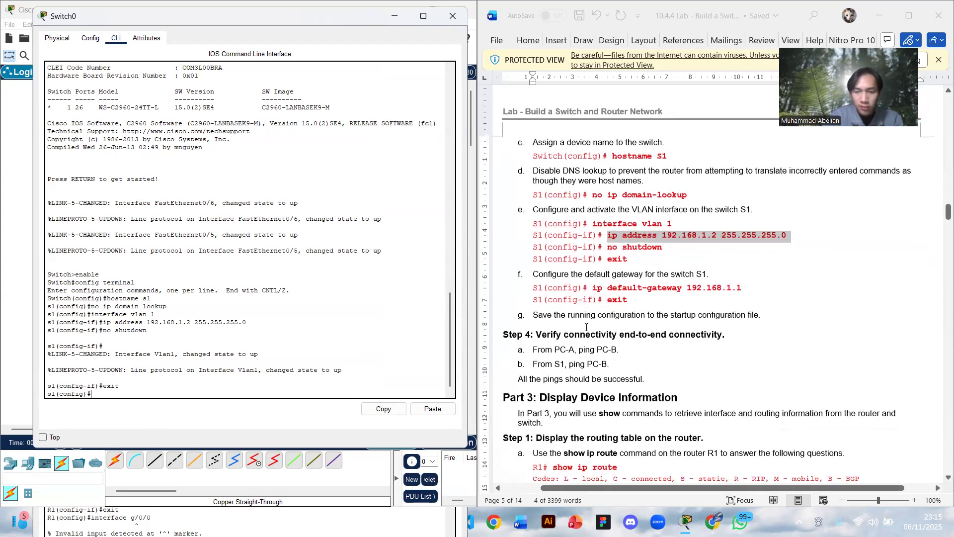
left_click_drag(594, 288, 749, 288)
key("ctrl+c")
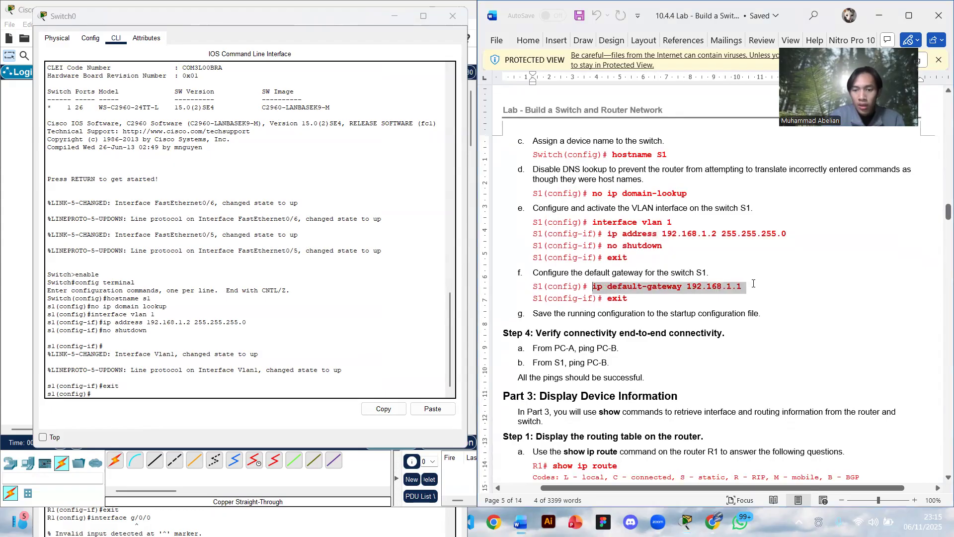
left_click(141, 394)
right_click(141, 393)
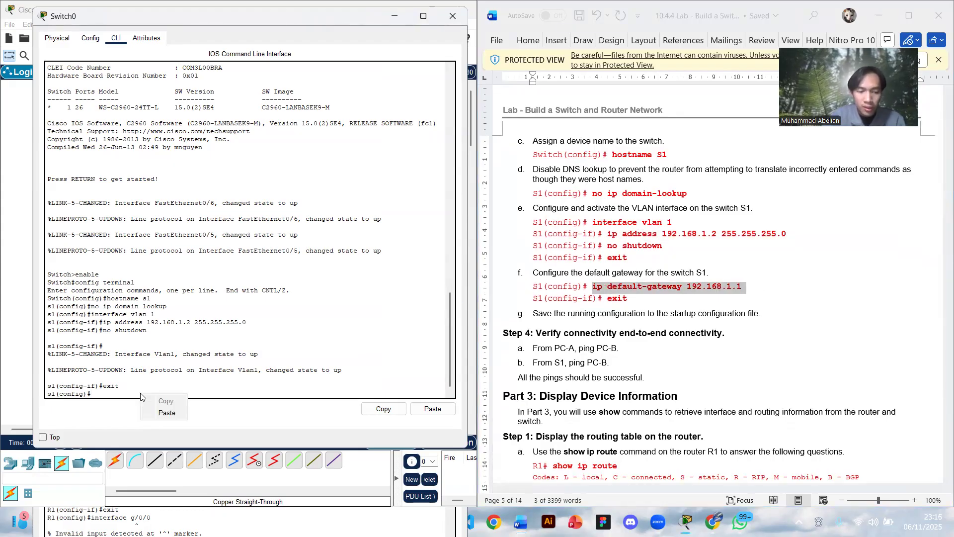
left_click(167, 419)
key("Return")
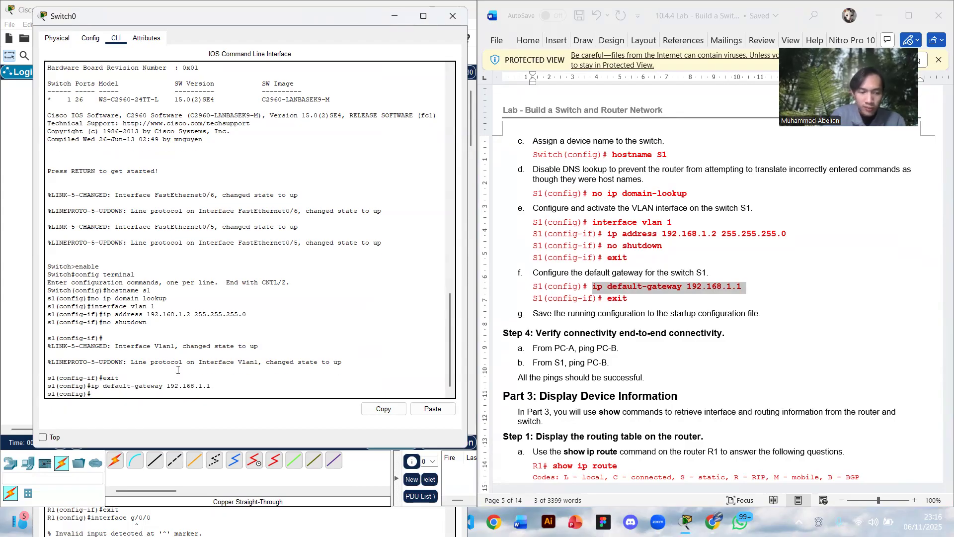
type("exit")
key("Return")
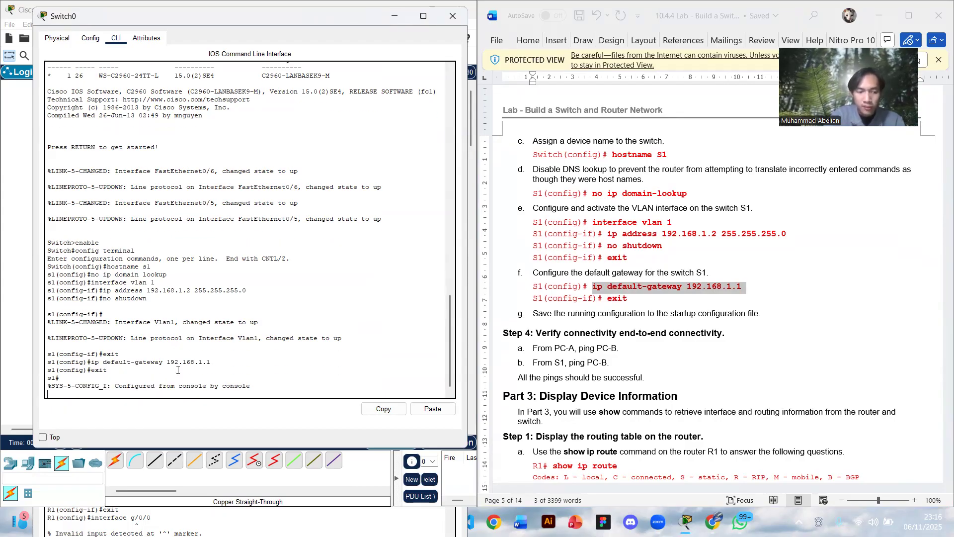
key("Return")
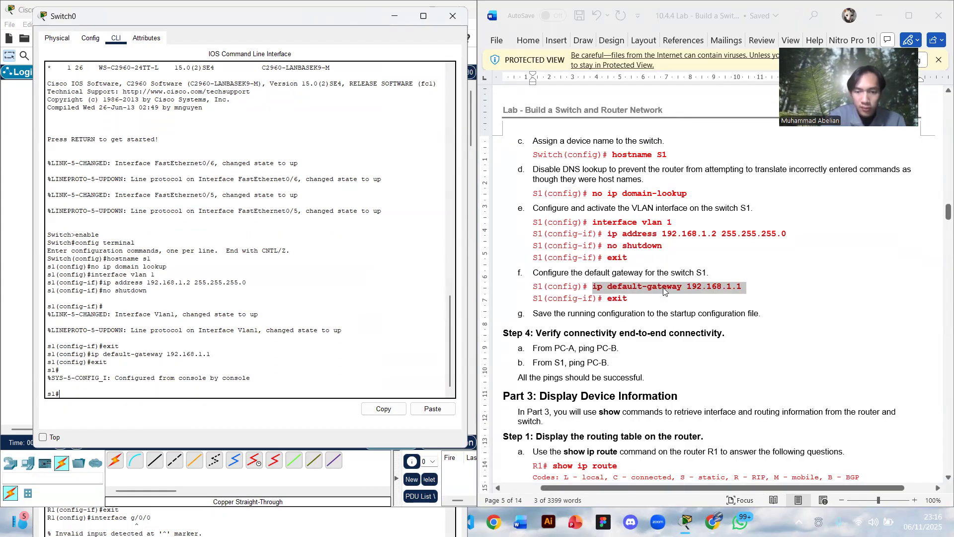
- Test connectivity from PC0 by repeating the ping to 192.168.0.3 in its Command Prompt
scroll(664, 288, "down", 4)
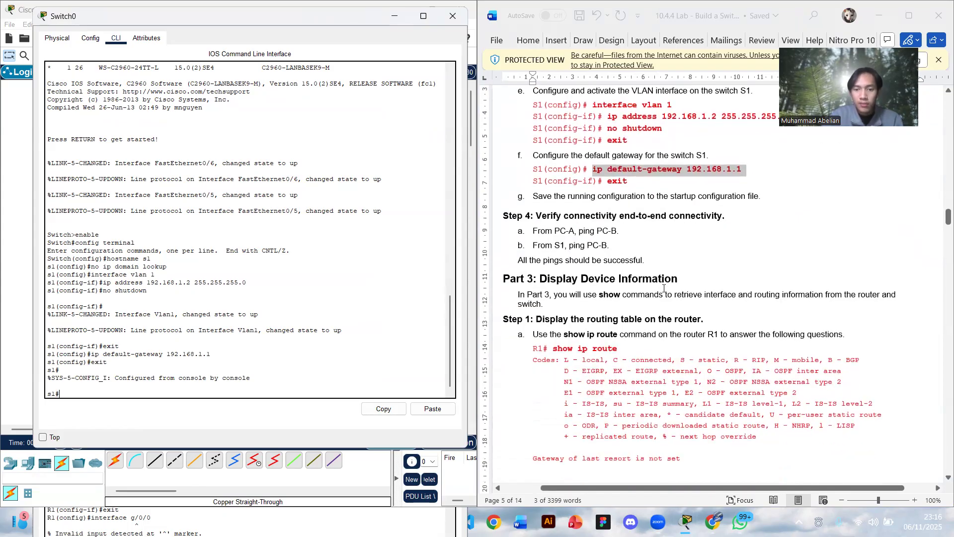
left_click(667, 256)
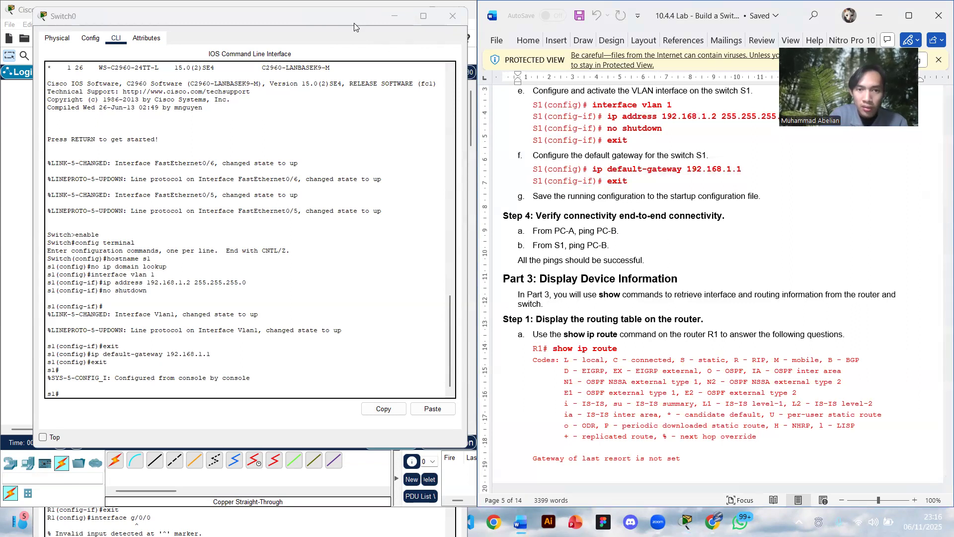
left_click(389, 18)
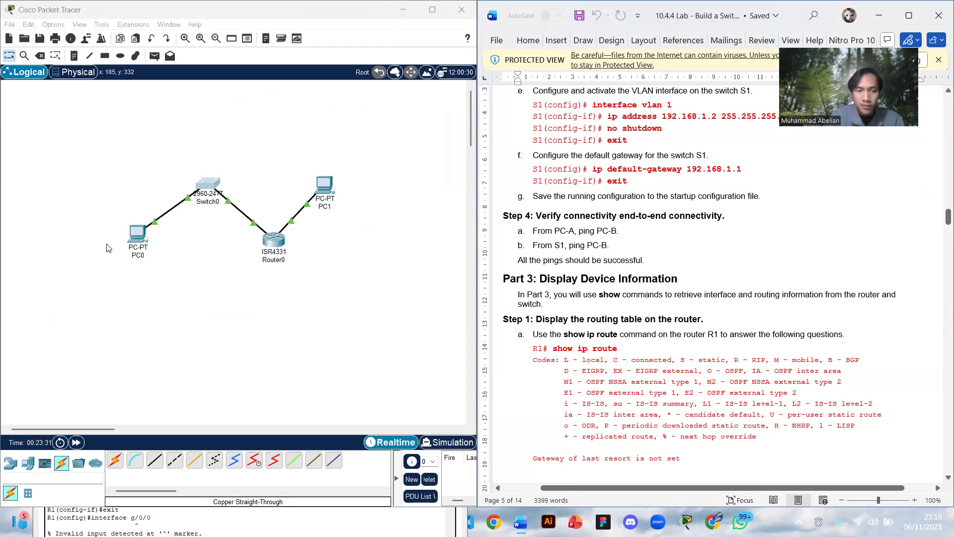
left_click(135, 245)
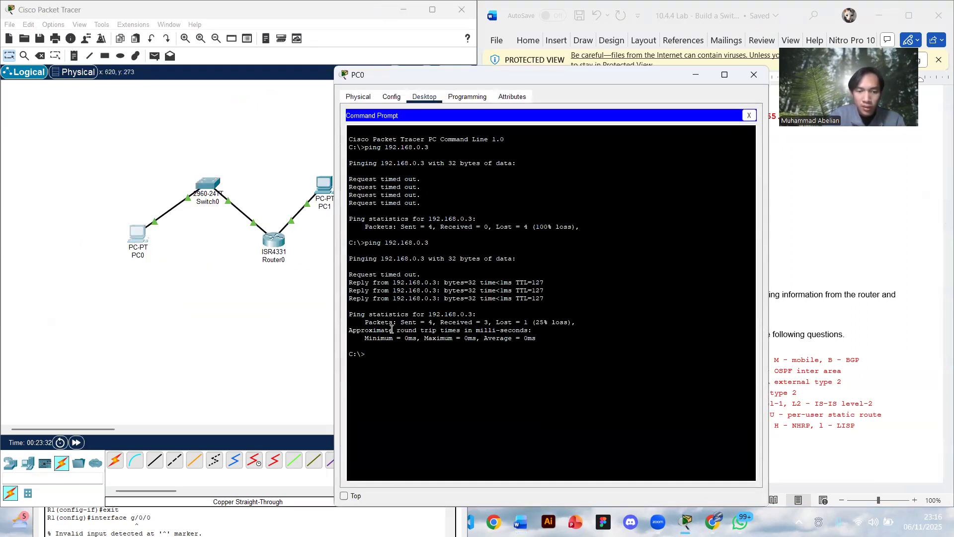
key("Up")
key("Return")
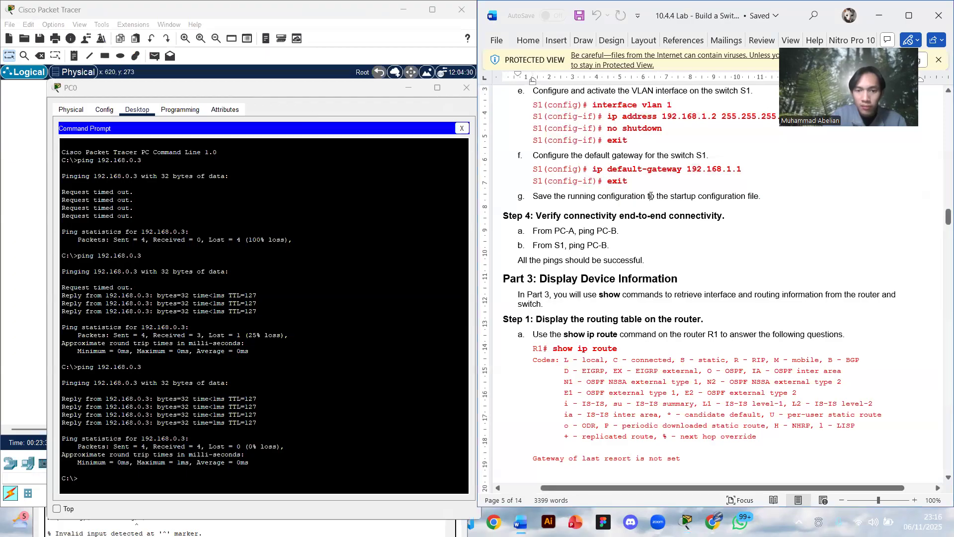
left_click(409, 89)
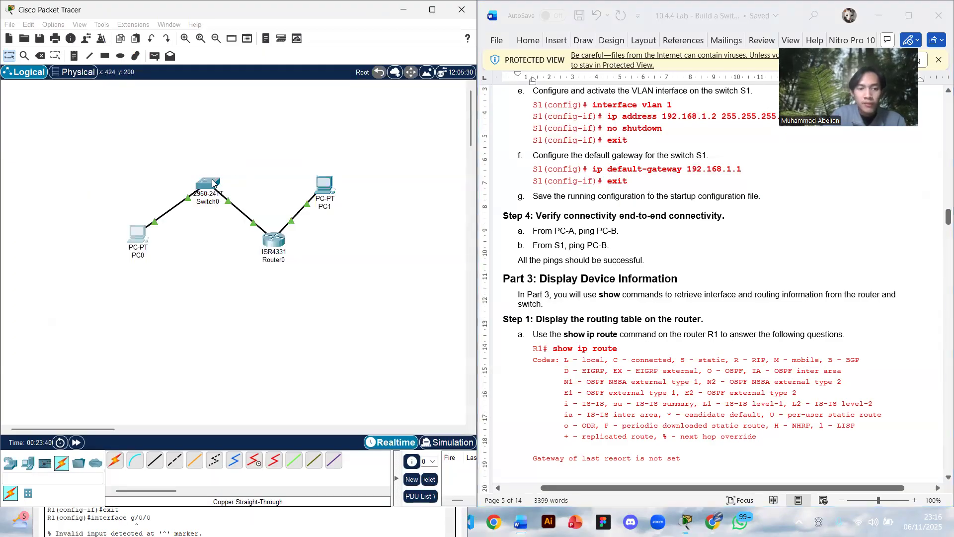
- Test connectivity from the switch's command-line interface by pinging 192.168.0.3
left_click(211, 181)
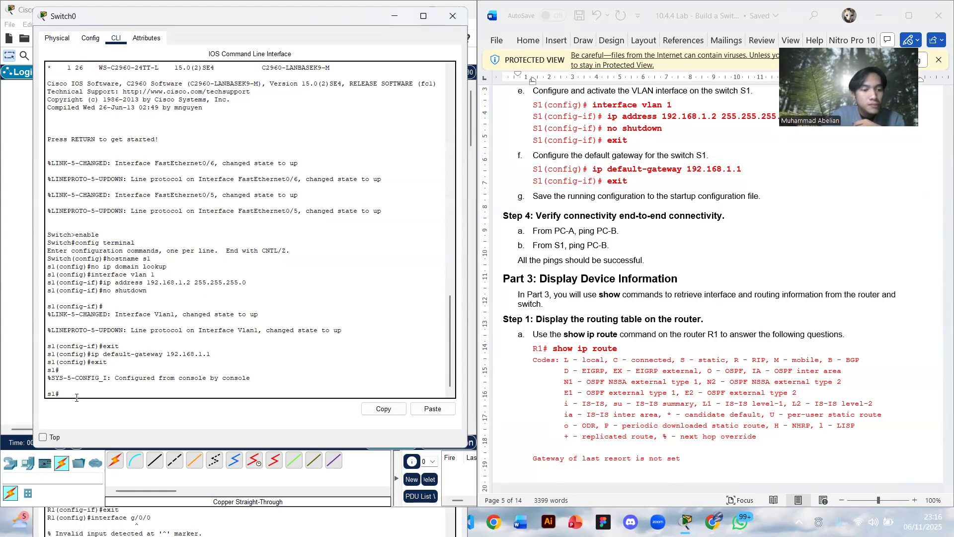
type("ng ")
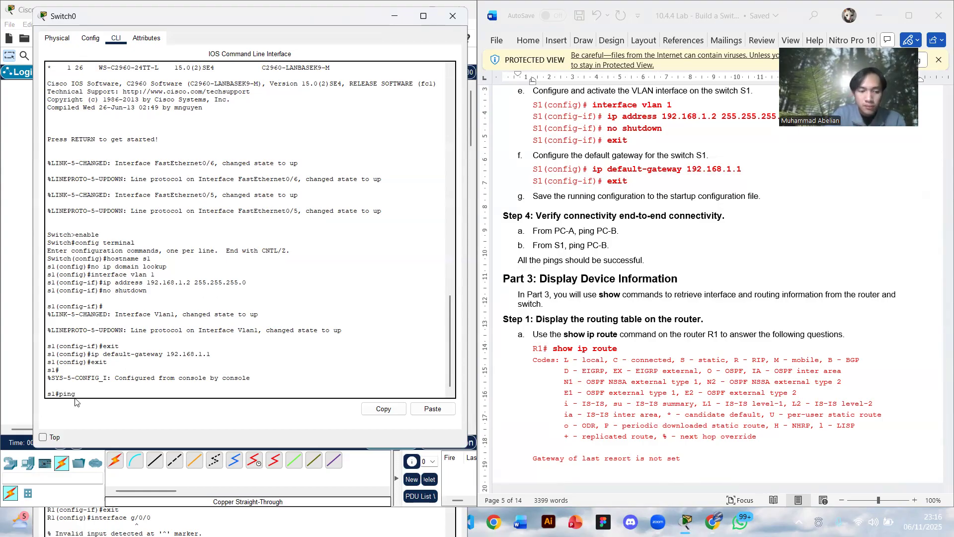
type("192.1")
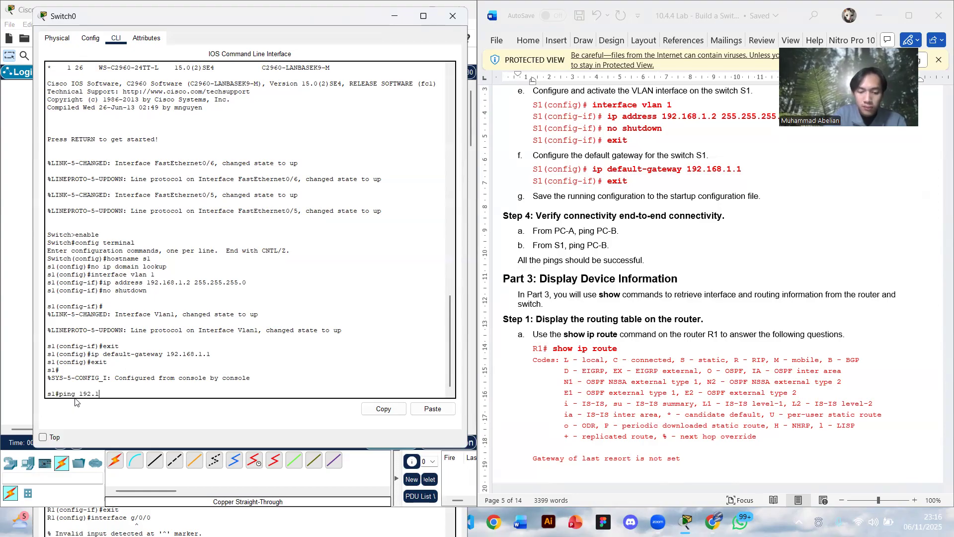
type("68.0.3")
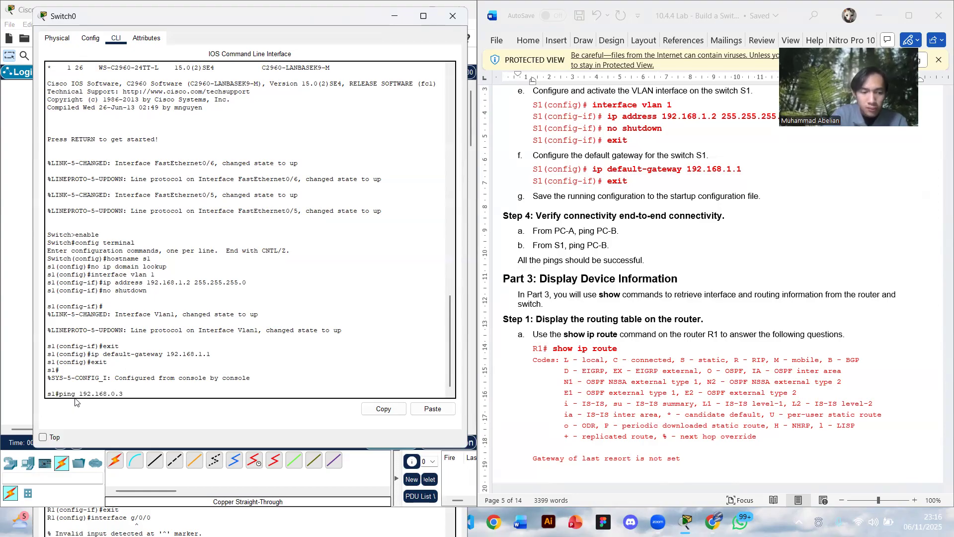
key("Return")
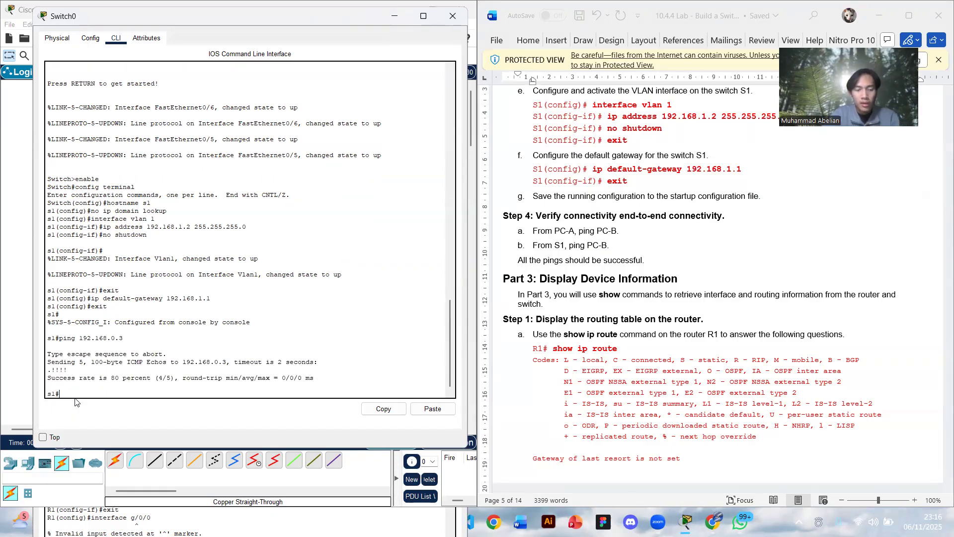
scroll(628, 128, "down", 2)
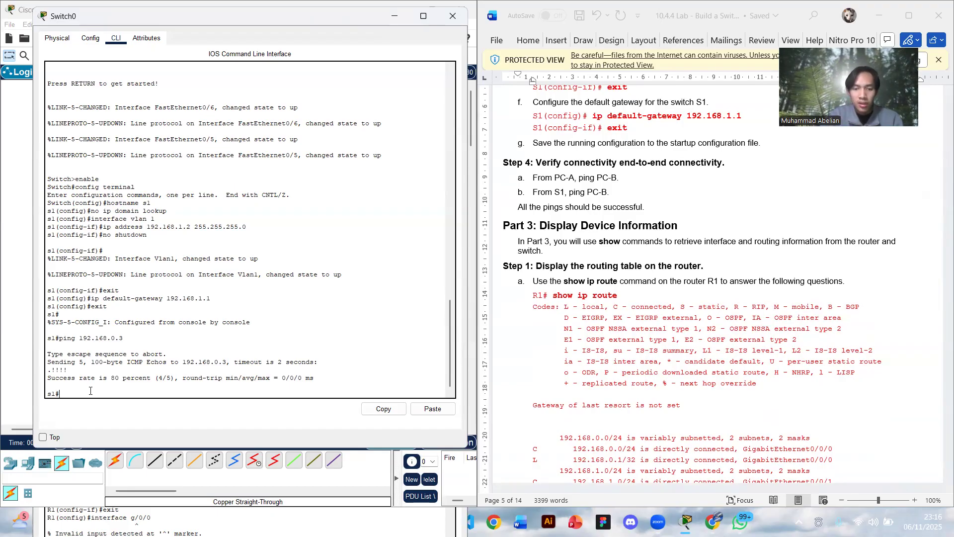
type("show ip")
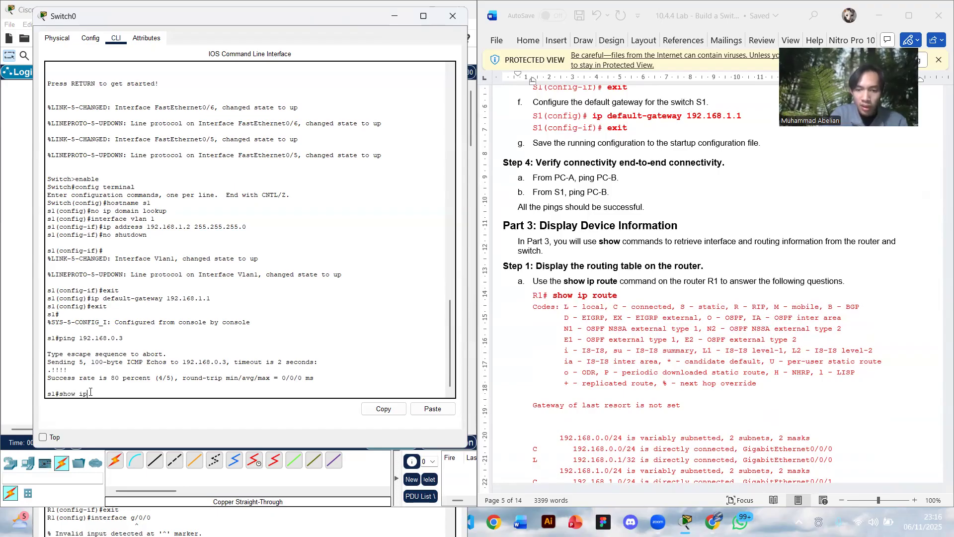
key("BackSpace")
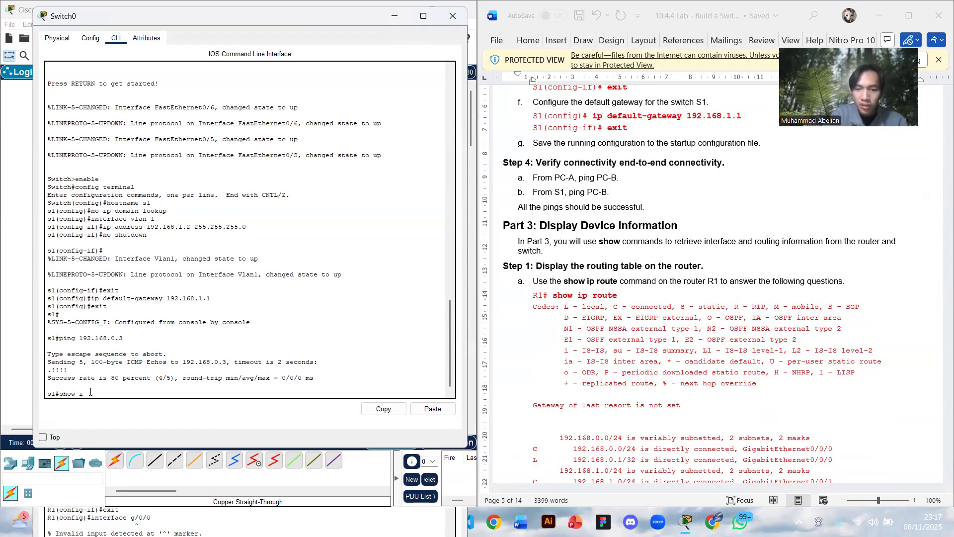
key("BackSpace")
key("BackSpace")
key("BackSpace")
key("BackSpace")
key("BackSpace")
key("BackSpace")
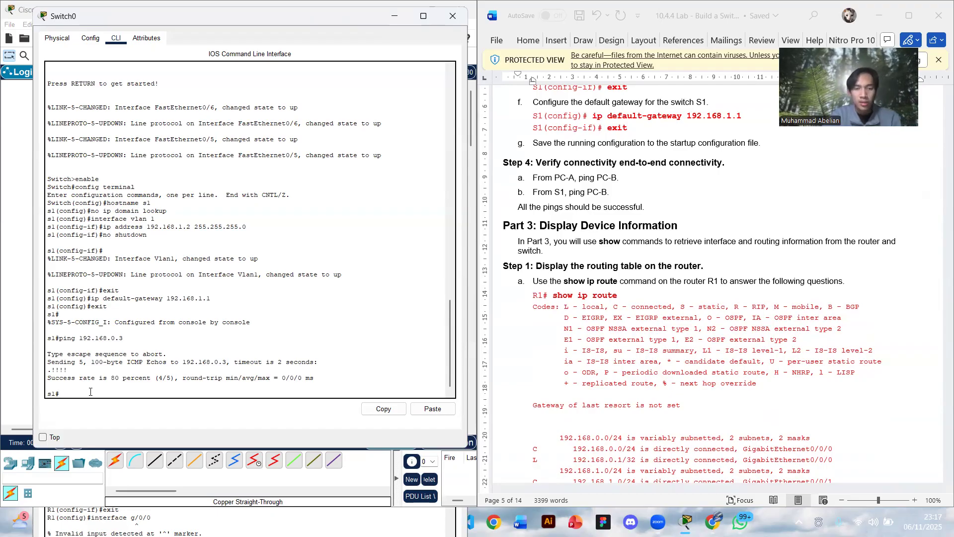
- Display the IPv4 routing table in Router0's command-line interface with the show ip route command
left_click(395, 19)
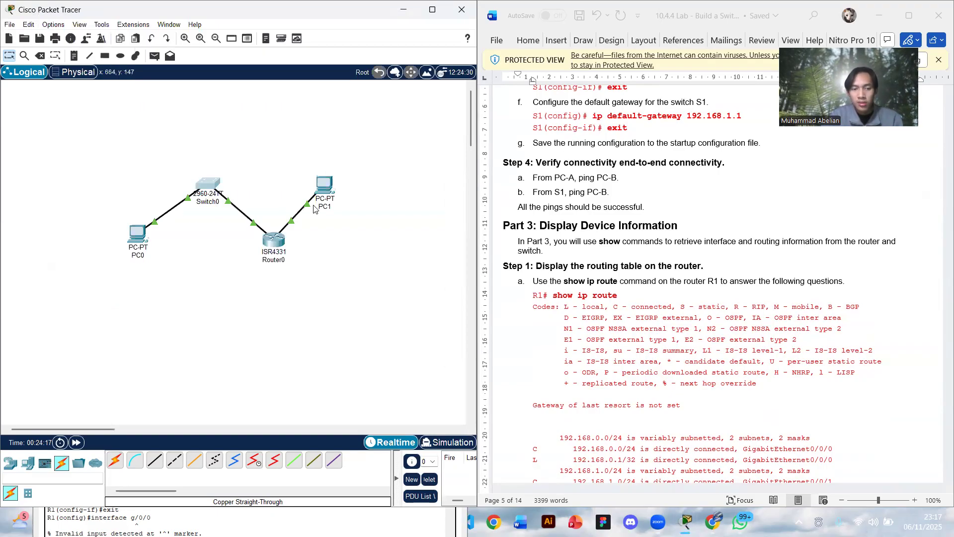
left_click(277, 244)
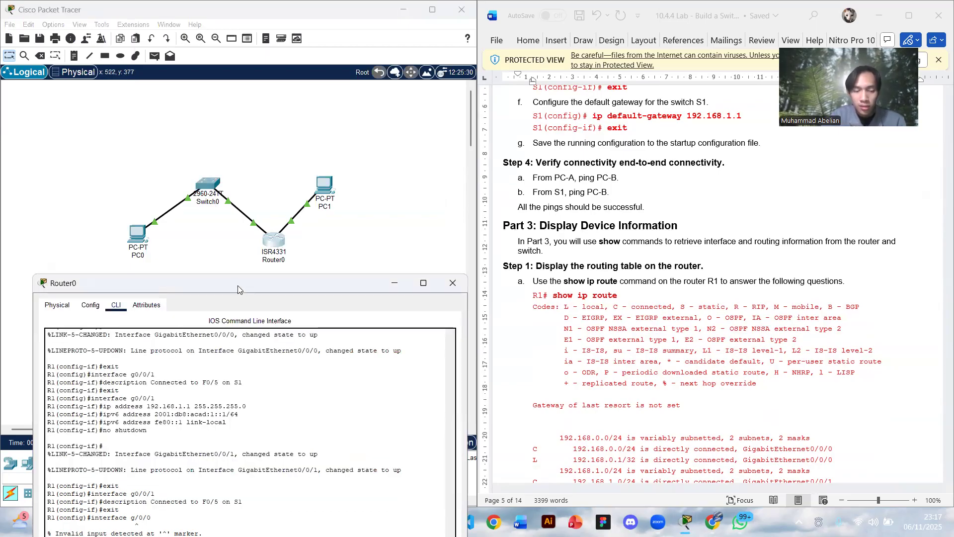
left_click_drag(237, 286, 225, 111)
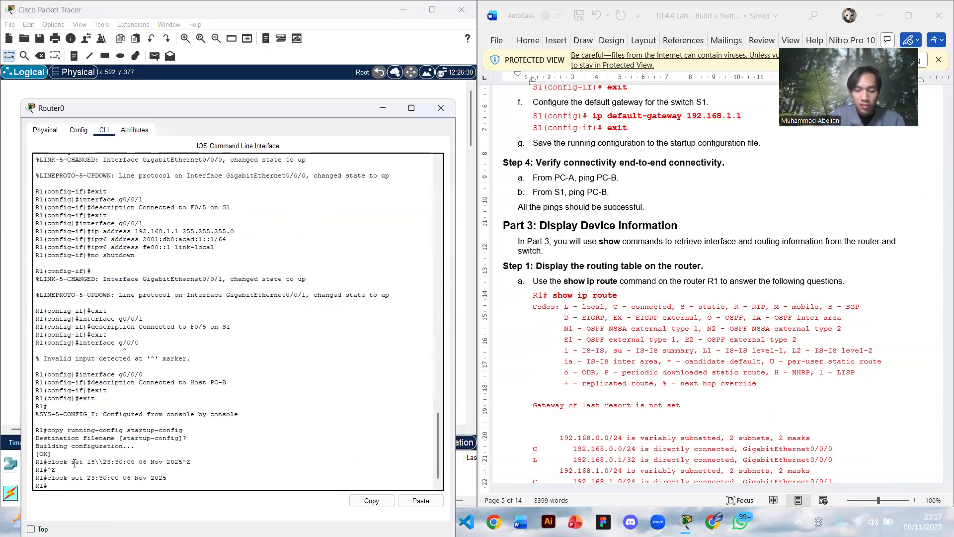
type("show ip")
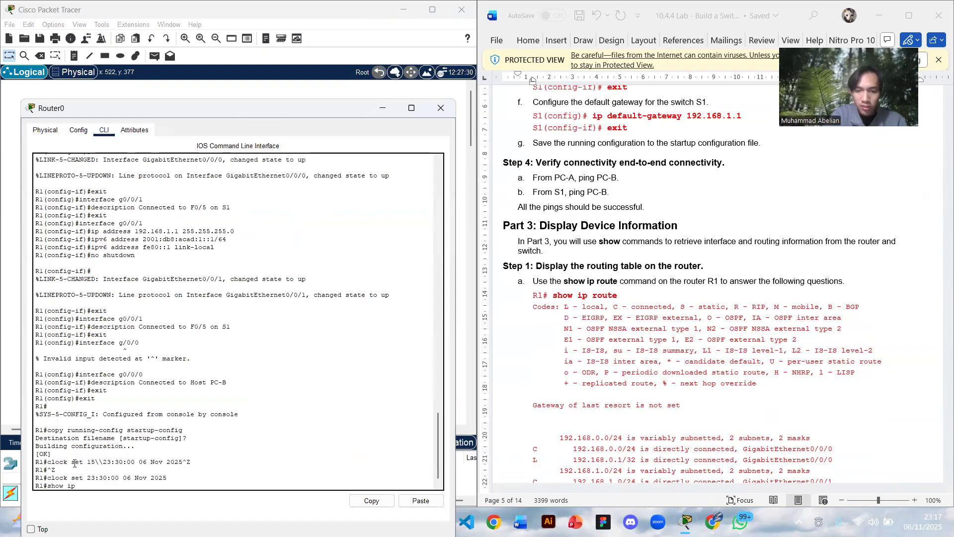
type(" route")
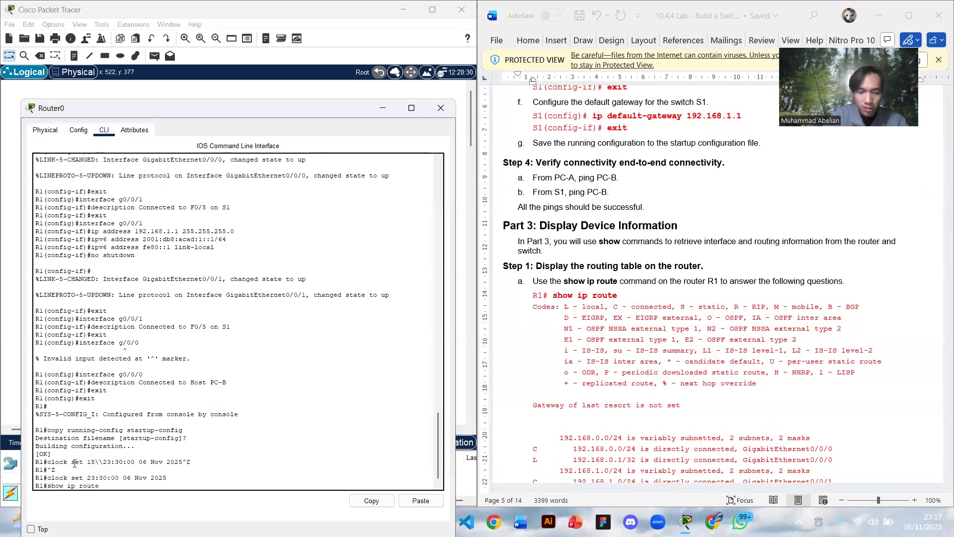
key("Return")
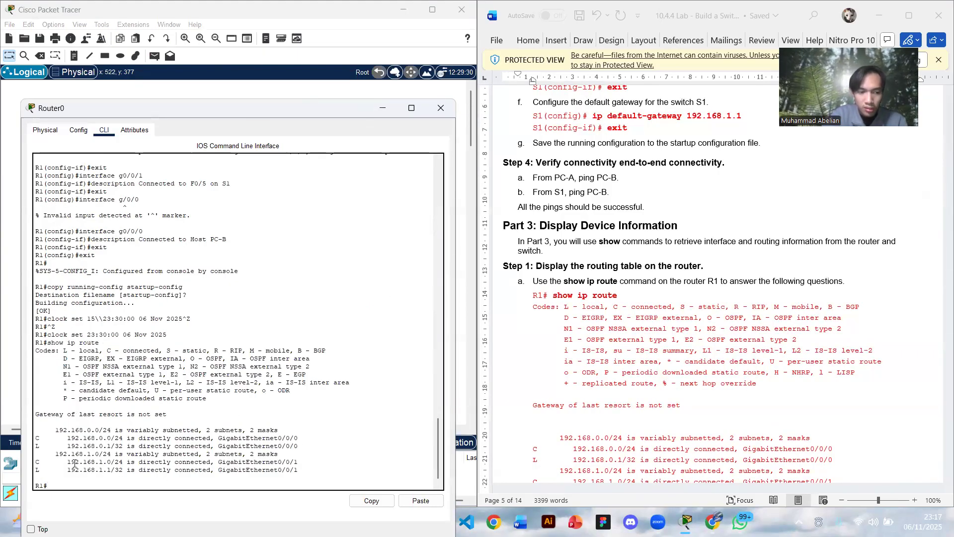
- Display the router's IPv6 routes with the show ipv6 route command given in the lab document
scroll(631, 341, "down", 5)
scroll(631, 341, "down", 7)
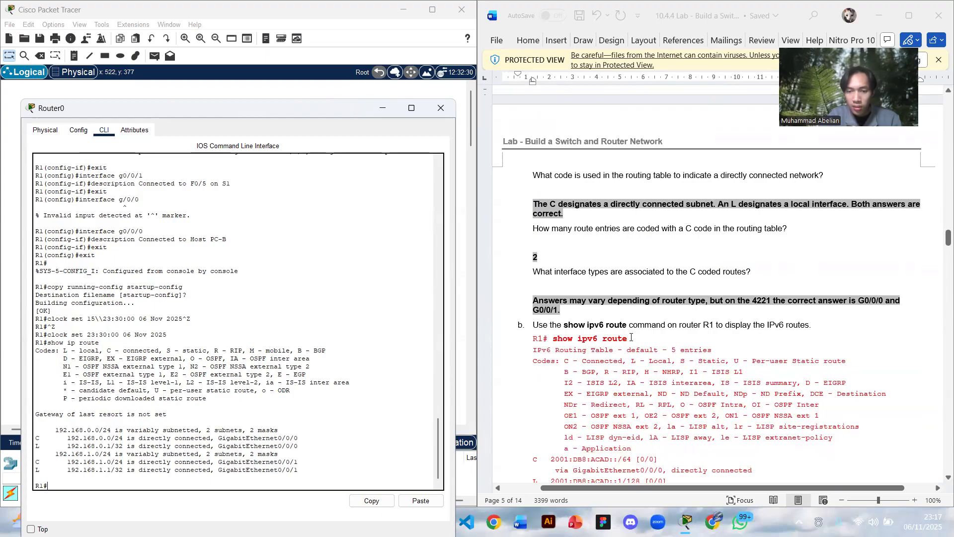
type("show")
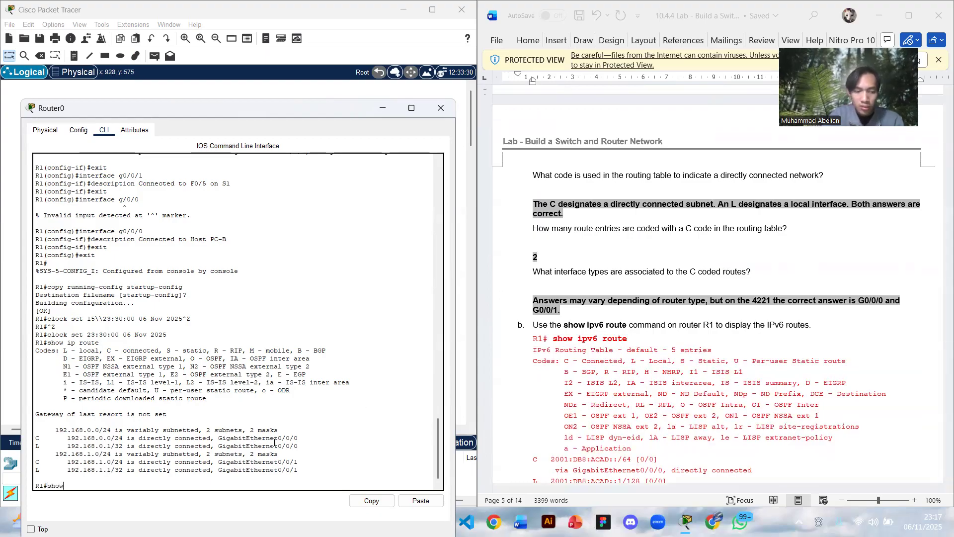
type(" ipv6 ro")
key("Return")
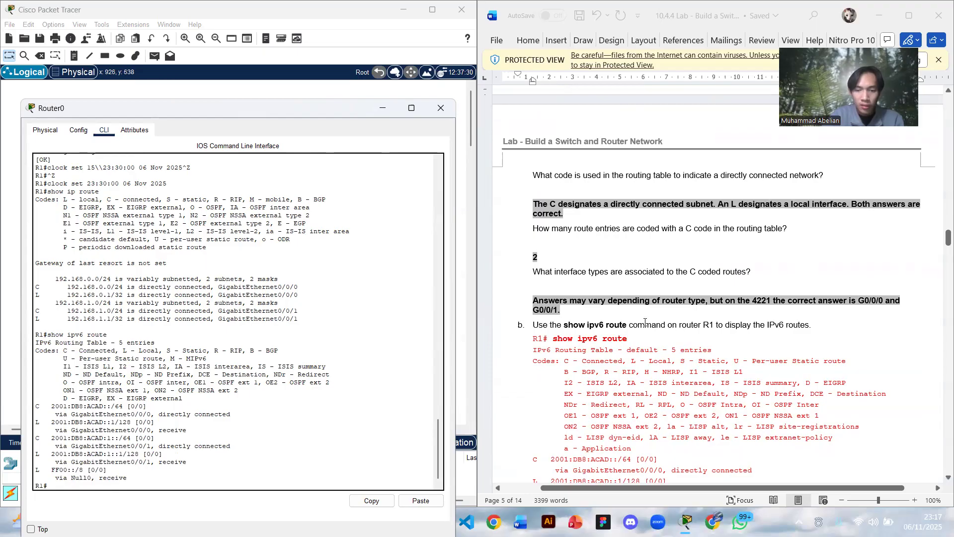
- Review the lab document's routing-table instructions and questions, up to Step 2 on displaying router interface information
scroll(634, 333, "down", 5)
scroll(634, 333, "down", 4)
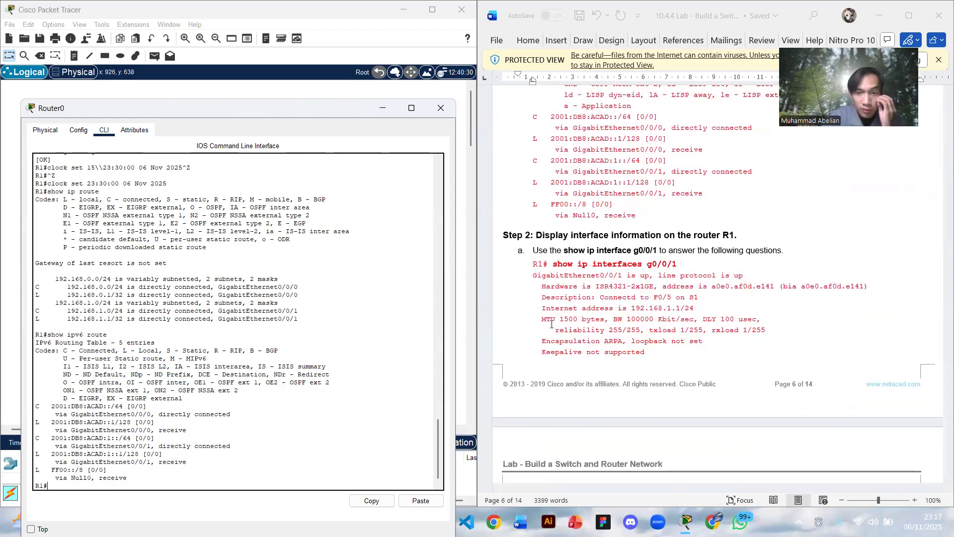
scroll(551, 324, "up", 10)
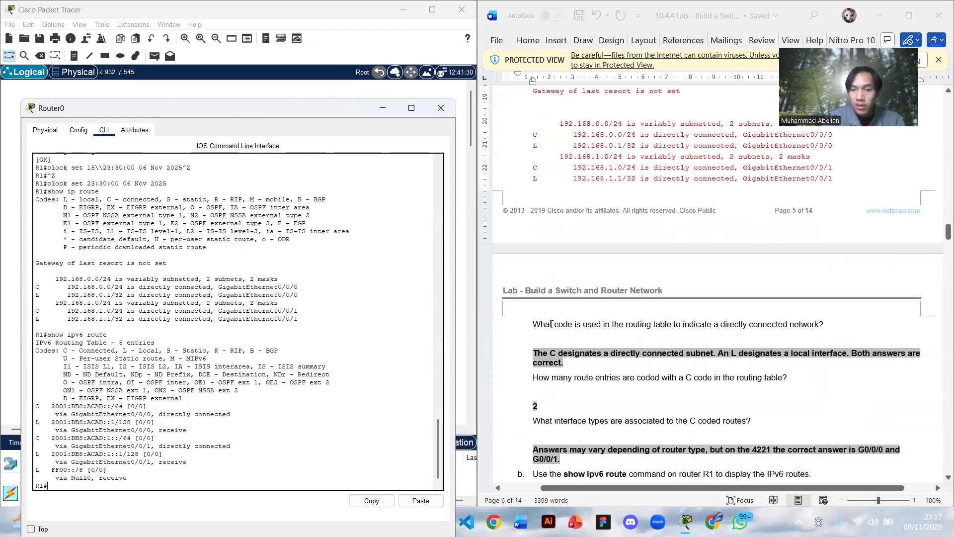
scroll(552, 324, "up", 6)
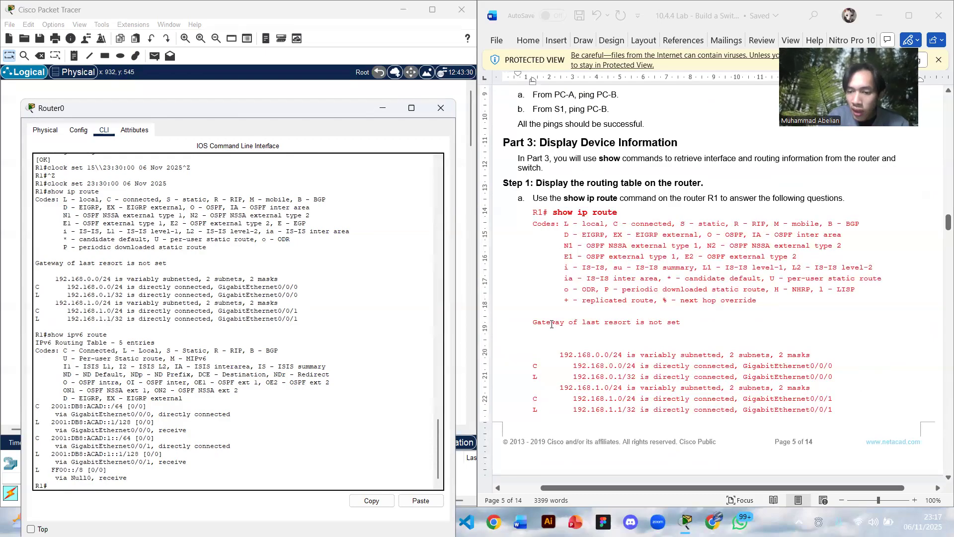
scroll(552, 324, "down", 1)
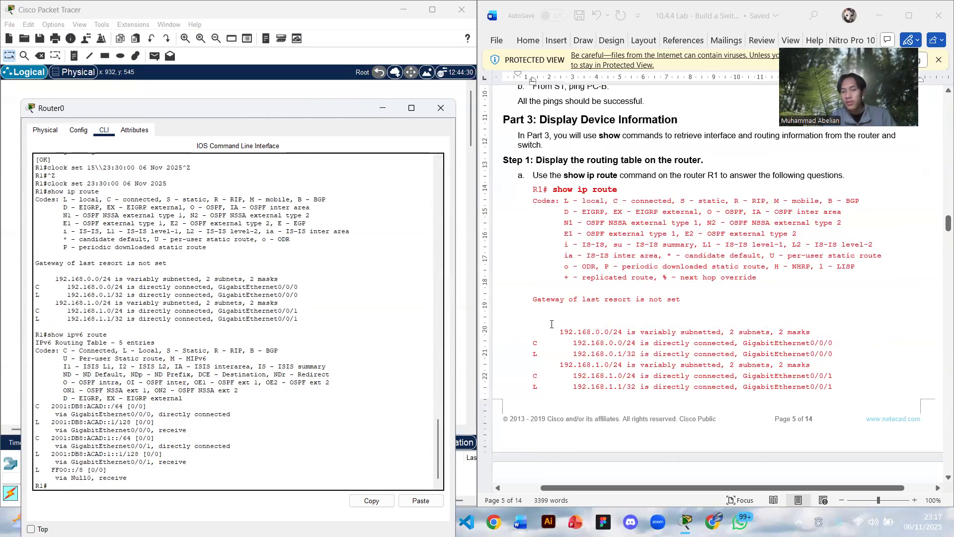
scroll(551, 326, "down", 5)
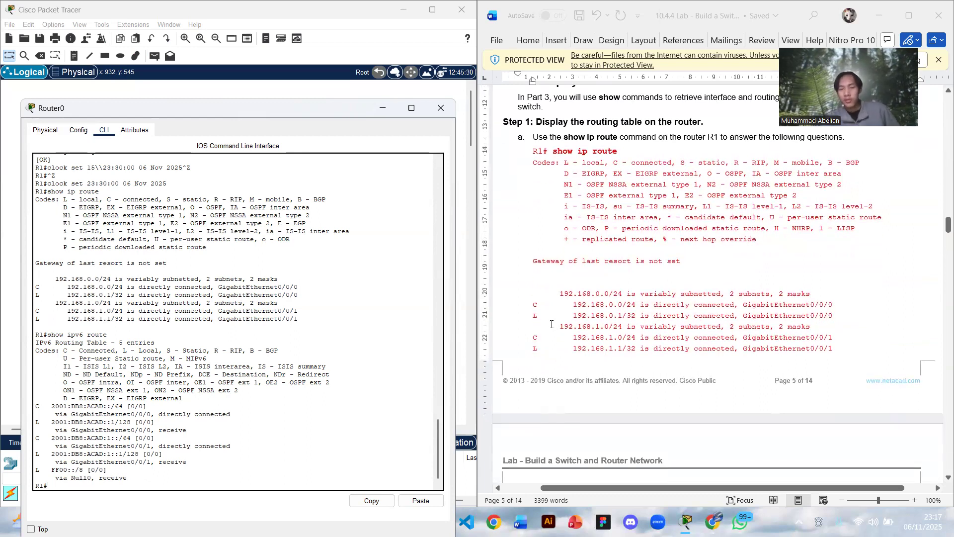
scroll(552, 328, "down", 7)
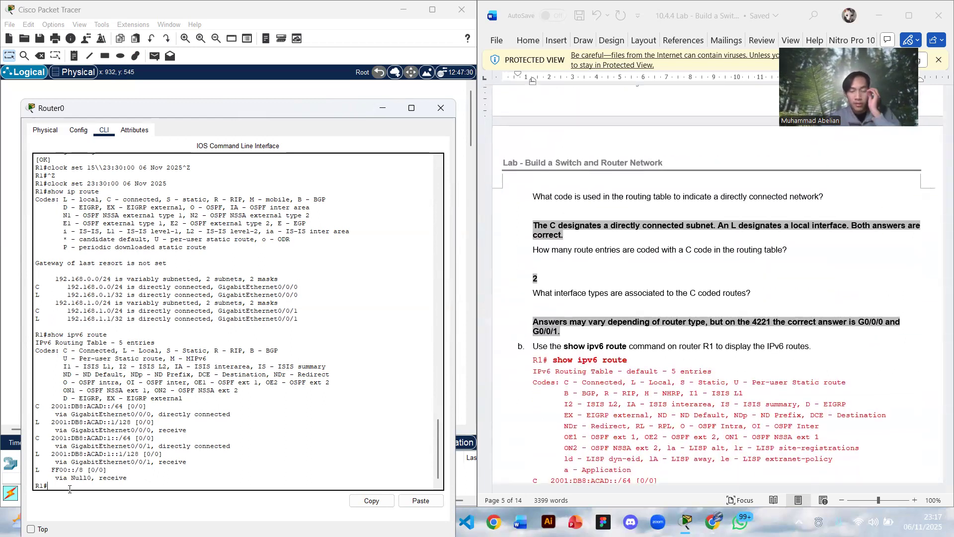
scroll(615, 349, "down", 15)
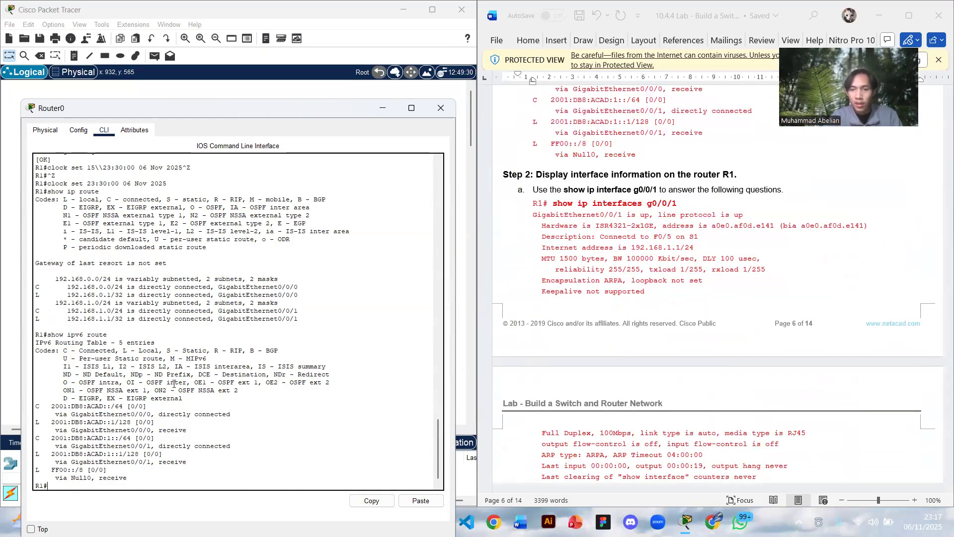
- Try to display the router's G0/0/1 interface information with show ip interfaces g0/0/1
type("how i")
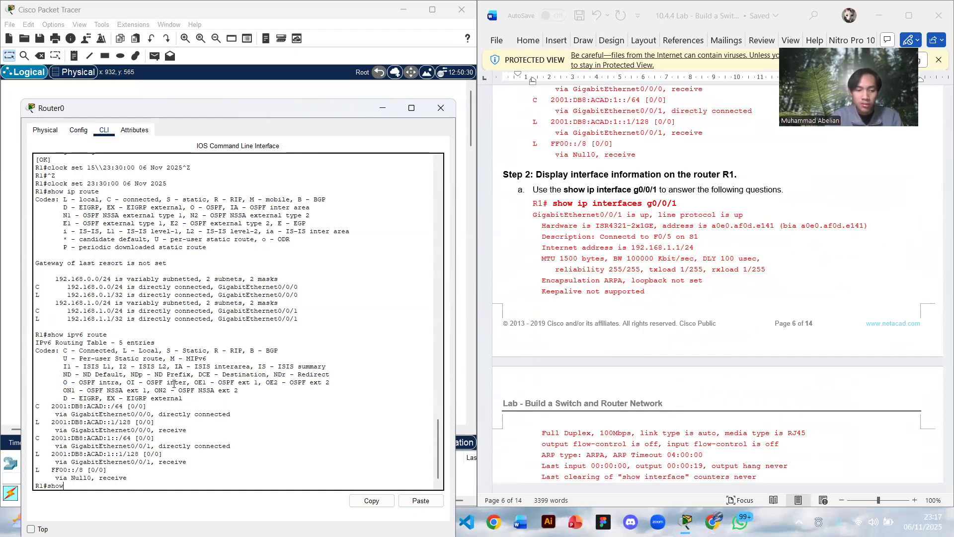
type("terface")
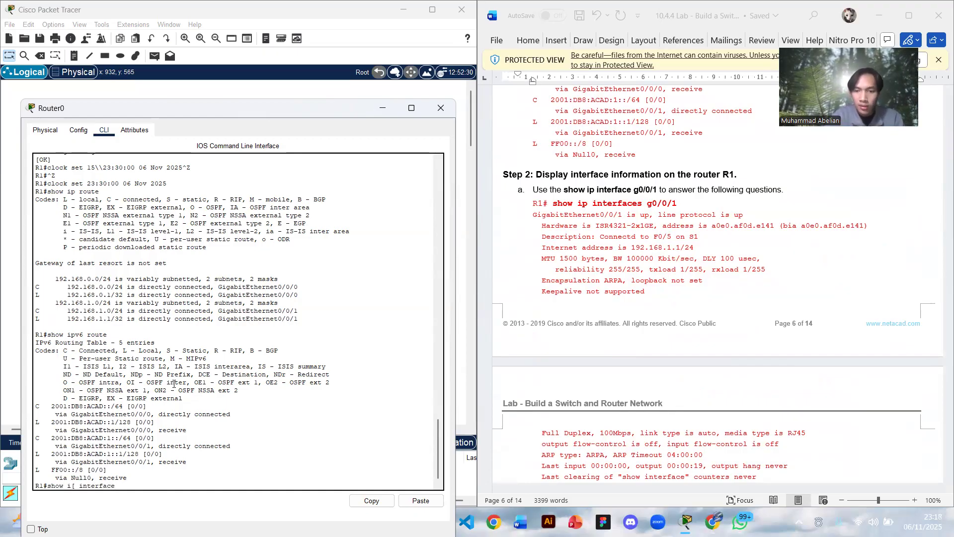
type("s g0/0/1")
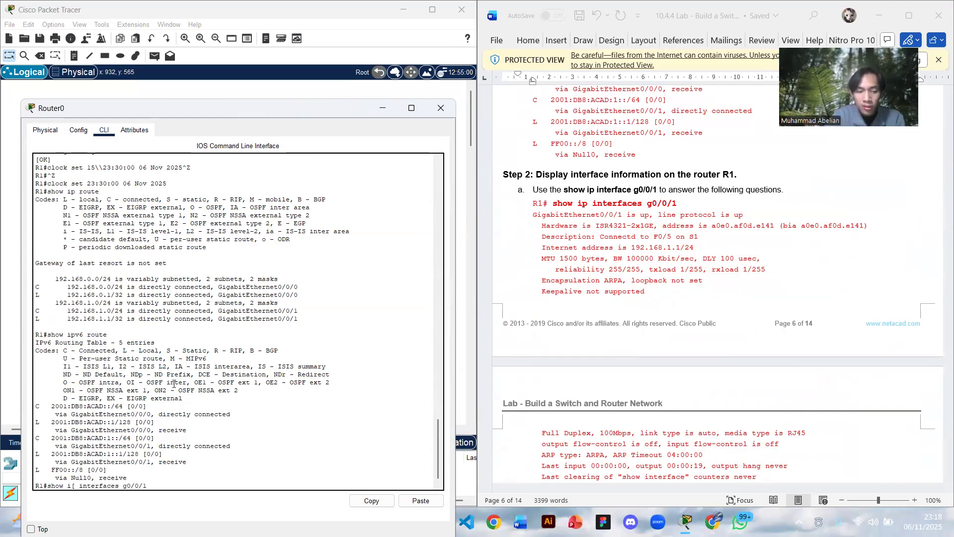
key("Return")
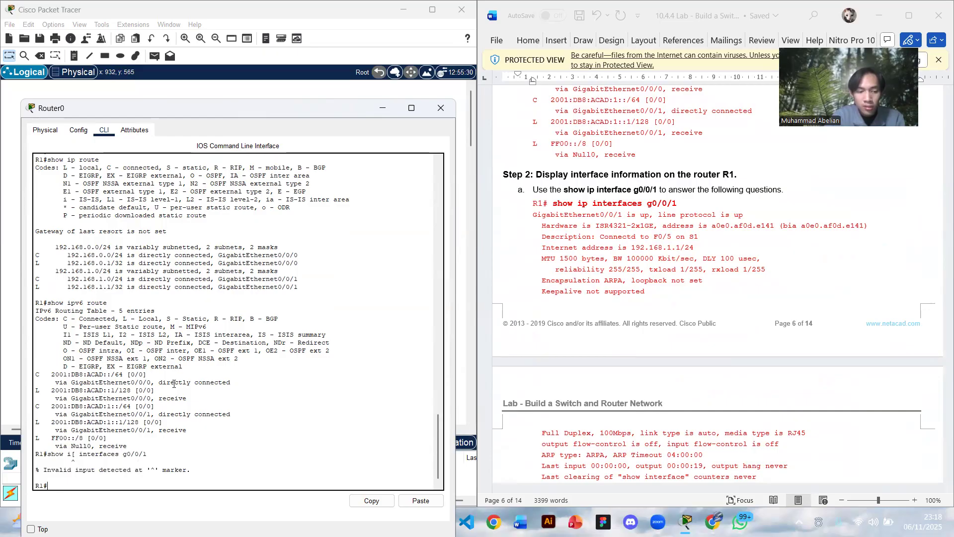
key("Up")
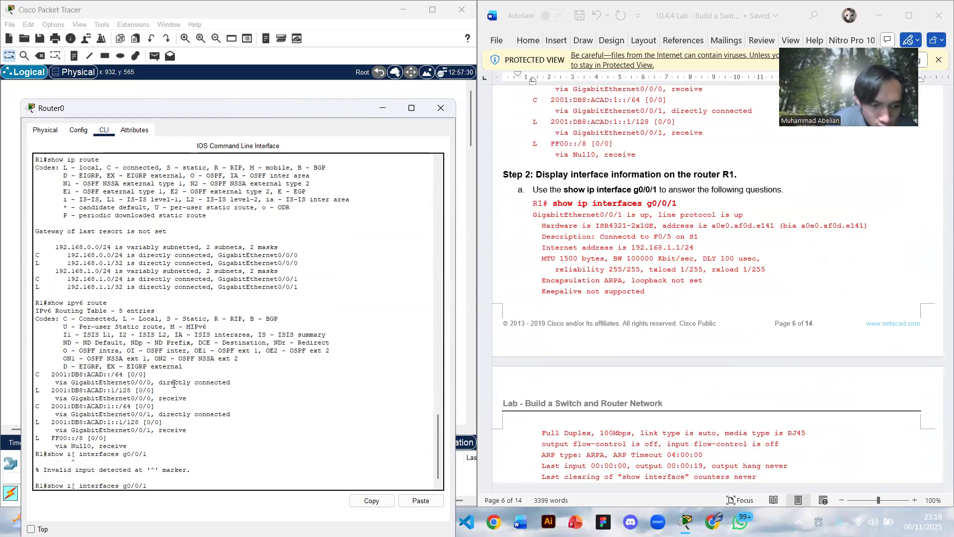
left_click(78, 487)
key("BackSpace")
key("BackSpace")
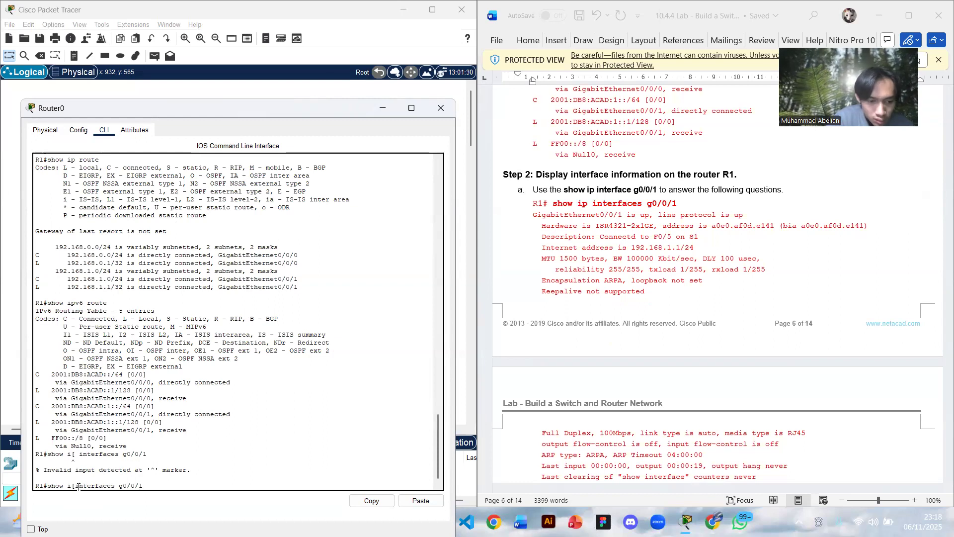
type("p")
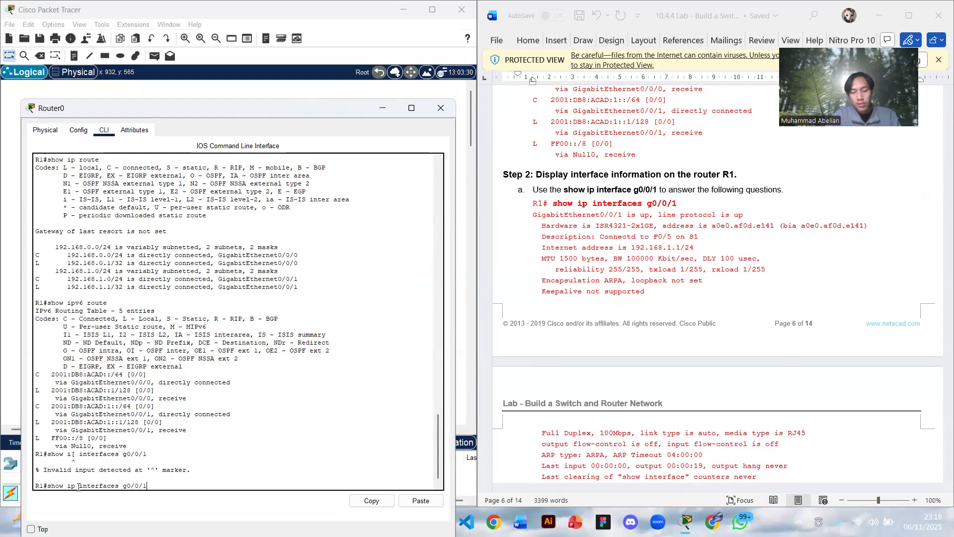
key("Return")
- Display the router's G0/0/1 interface information with the corrected command show ip interface g0/0/1
key("Up")
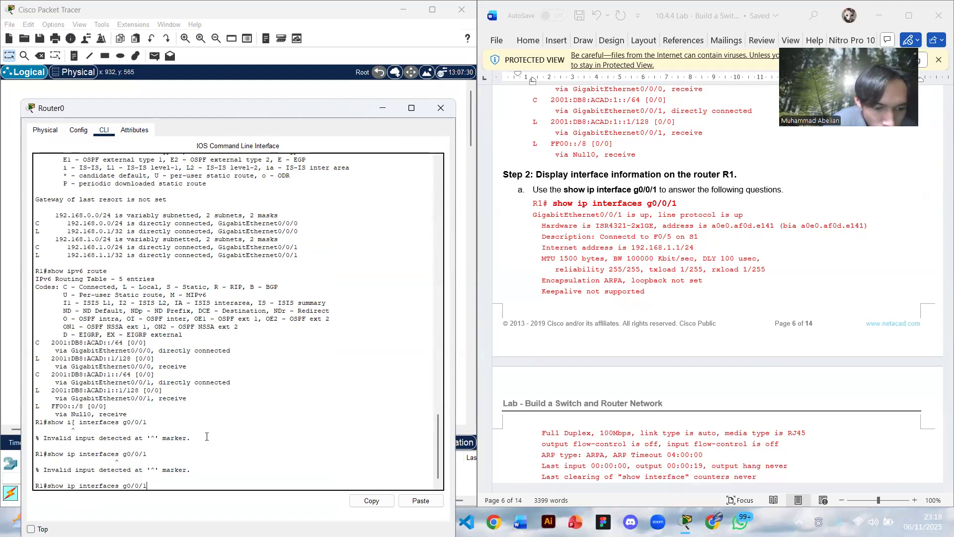
key("BackSpace")
key("Return")
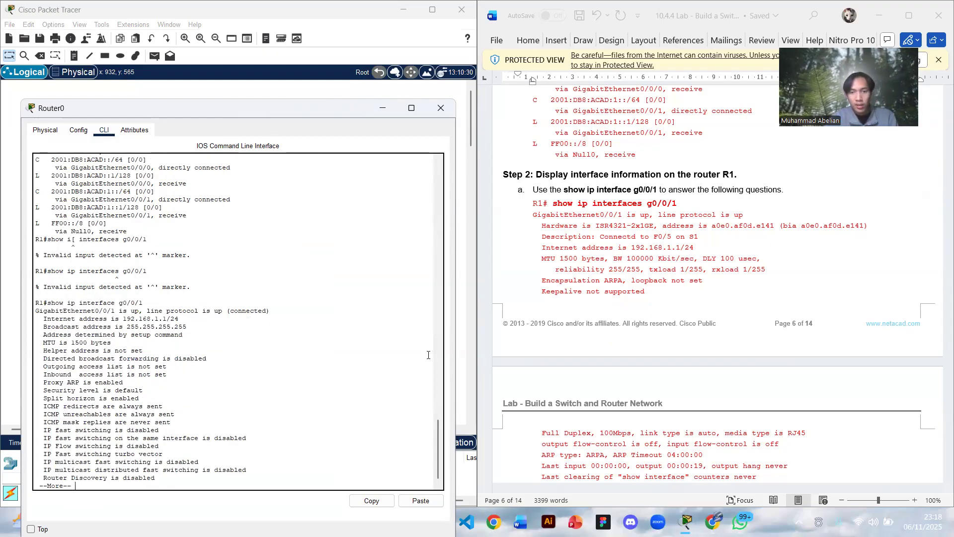
- Look through the rest of the lab document, including the IPv6 interface and interface brief commands, reflection questions and device configurations
scroll(595, 287, "down", 6)
scroll(596, 291, "up", 5)
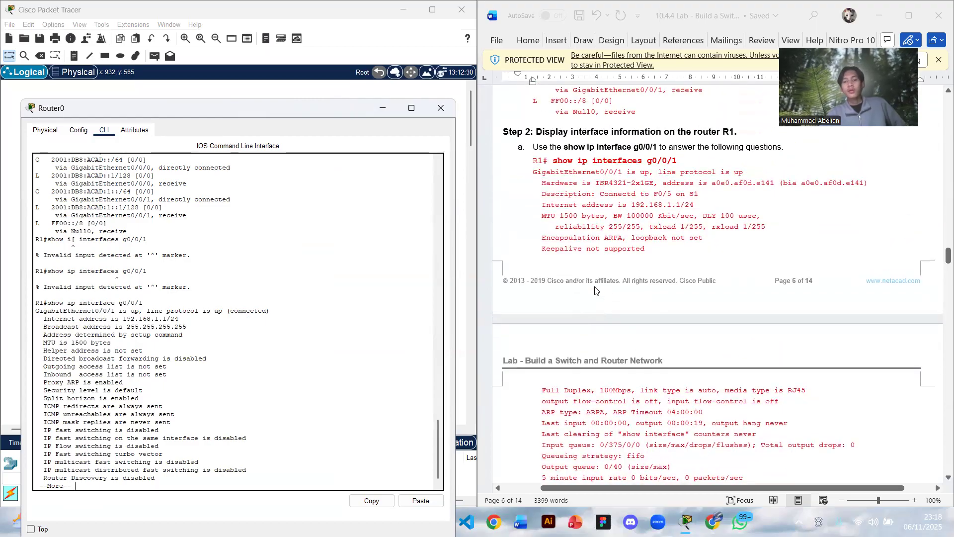
scroll(596, 291, "down", 2)
scroll(595, 288, "down", 5)
scroll(595, 287, "up", 1)
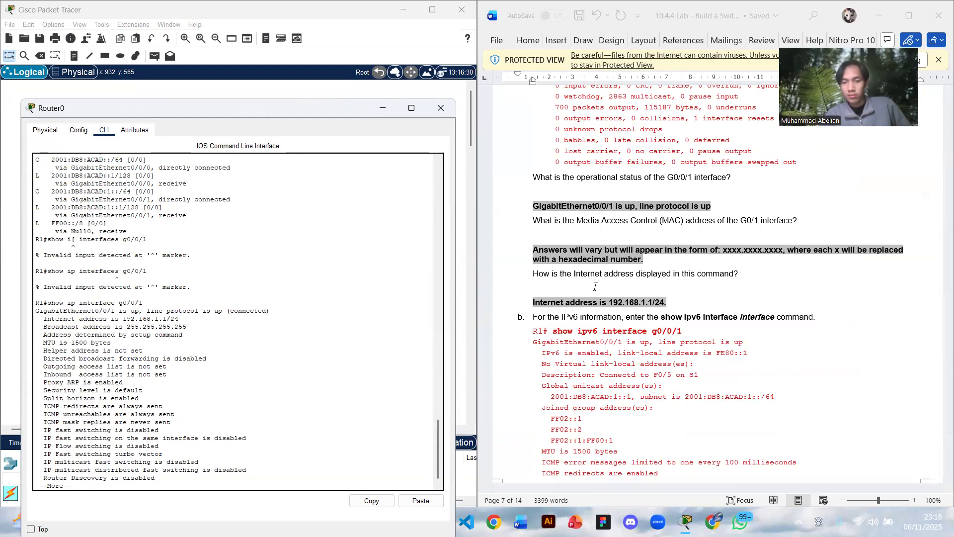
scroll(595, 286, "down", 8)
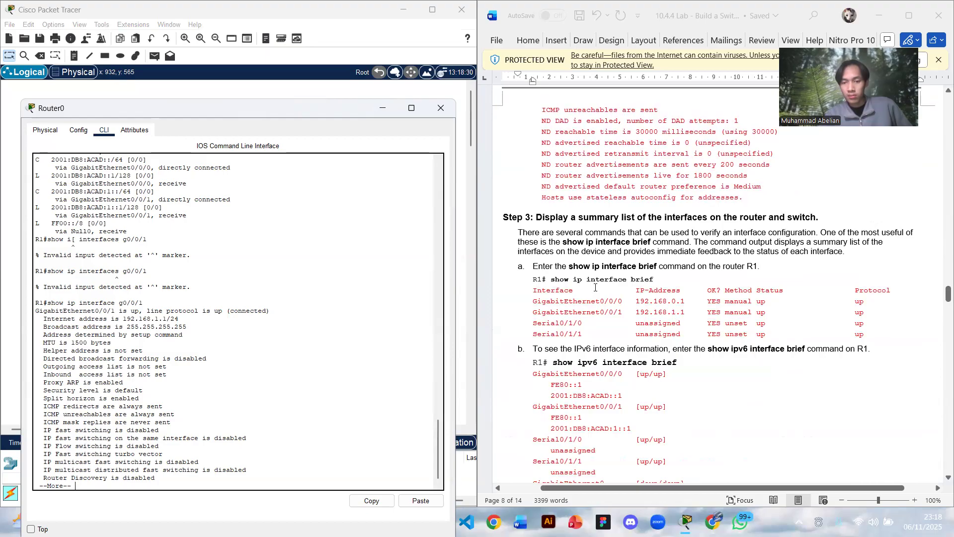
scroll(595, 287, "down", 15)
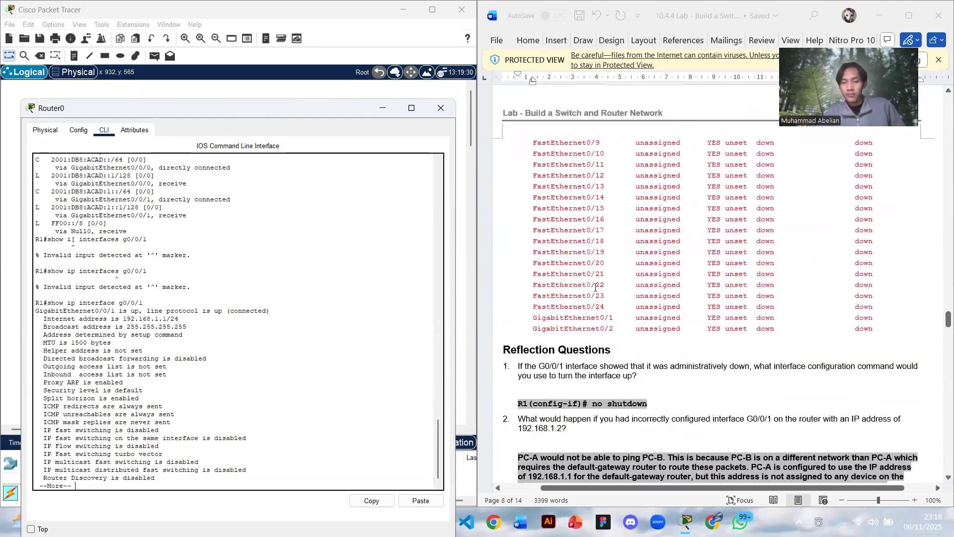
scroll(594, 288, "down", 15)
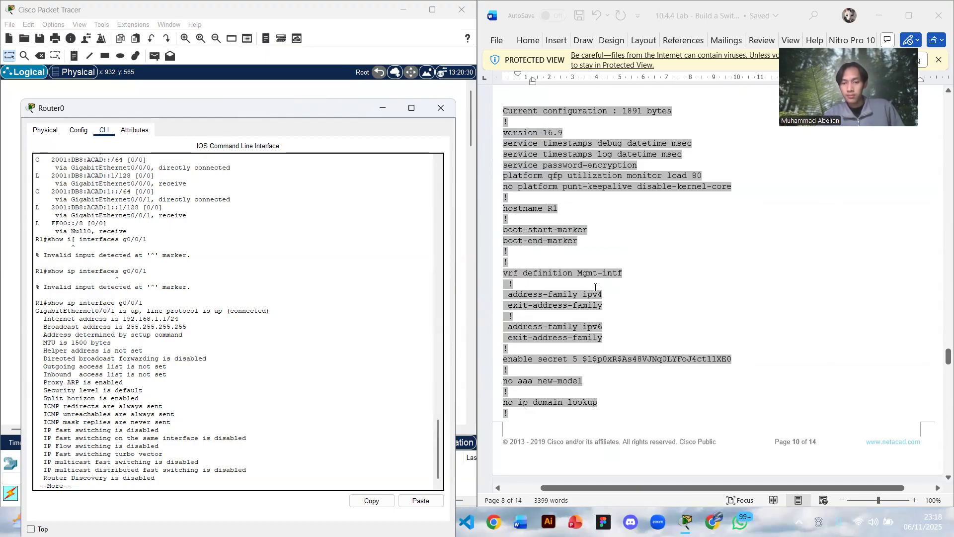
scroll(595, 287, "down", 8)
scroll(595, 287, "up", 20)
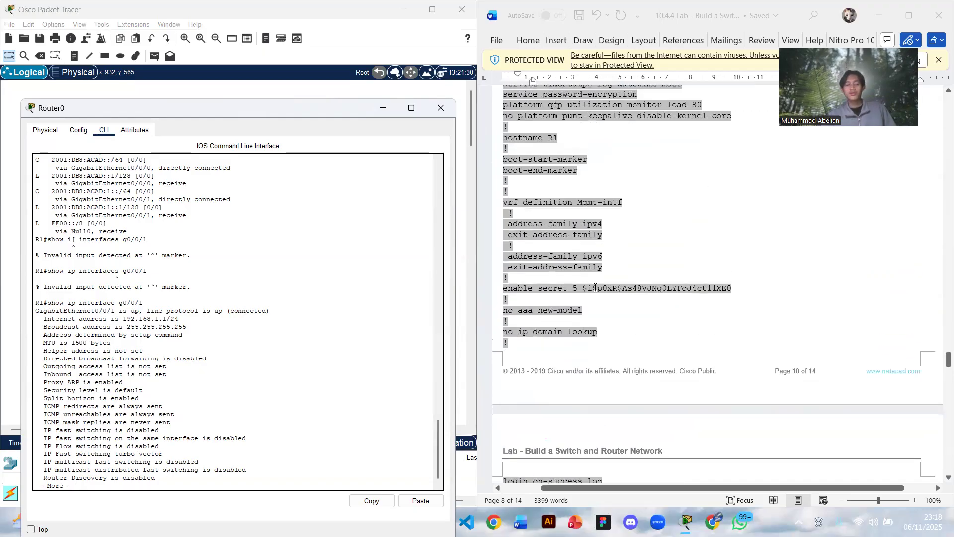
scroll(596, 290, "up", 4)
scroll(596, 290, "up", 15)
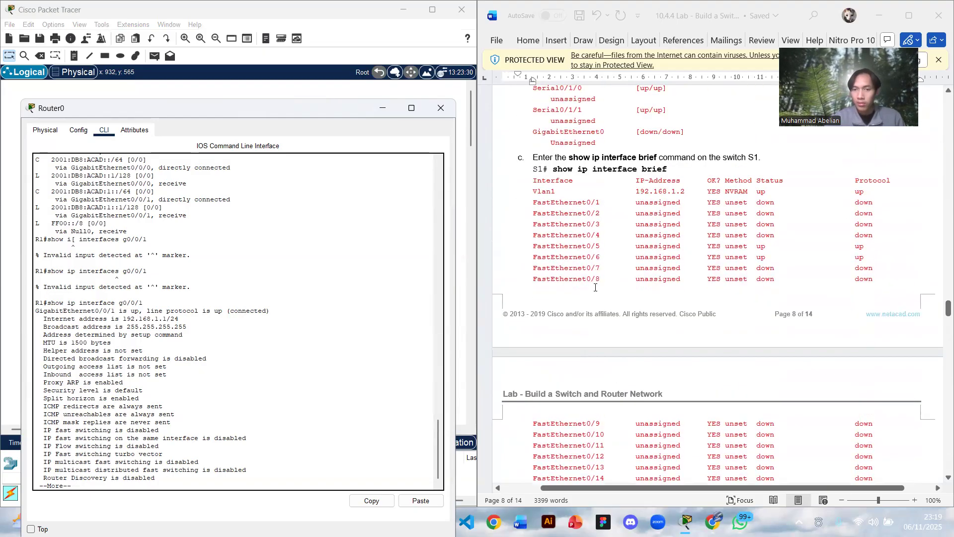
scroll(595, 288, "up", 4)
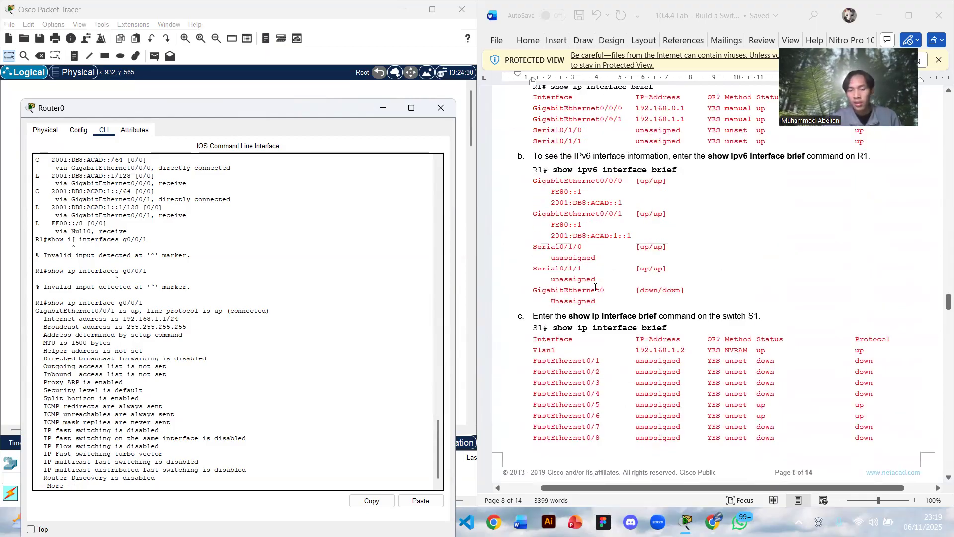
scroll(596, 287, "up", 2)
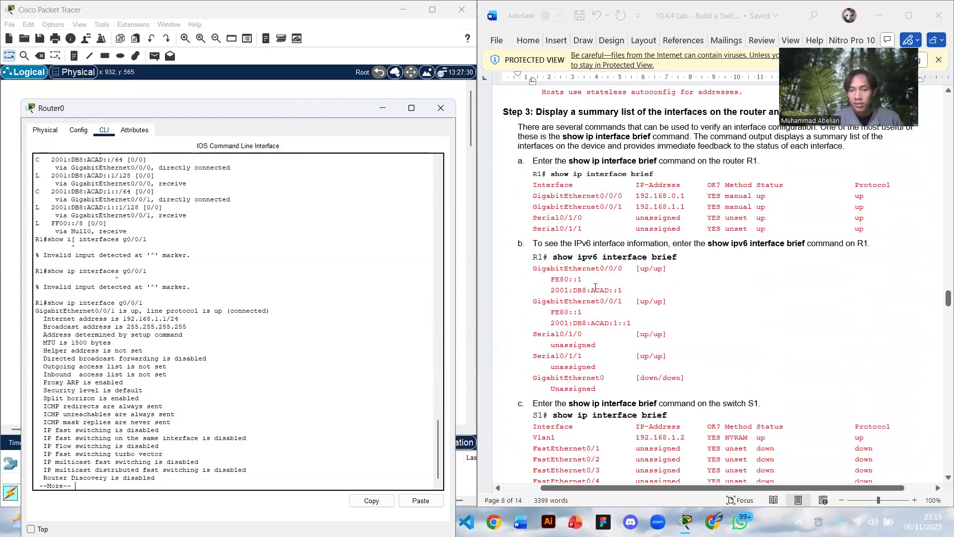
scroll(596, 287, "up", 14)
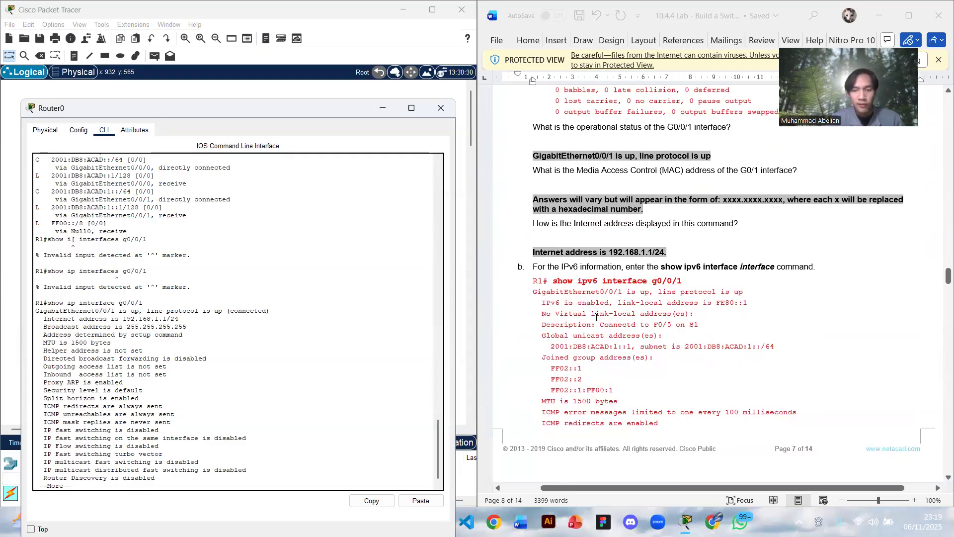
- Compare the router's G0/0/1 output with the lab document's expected output, interface status questions and IPv6 interface command
scroll(596, 317, "down", 5)
scroll(596, 318, "up", 5)
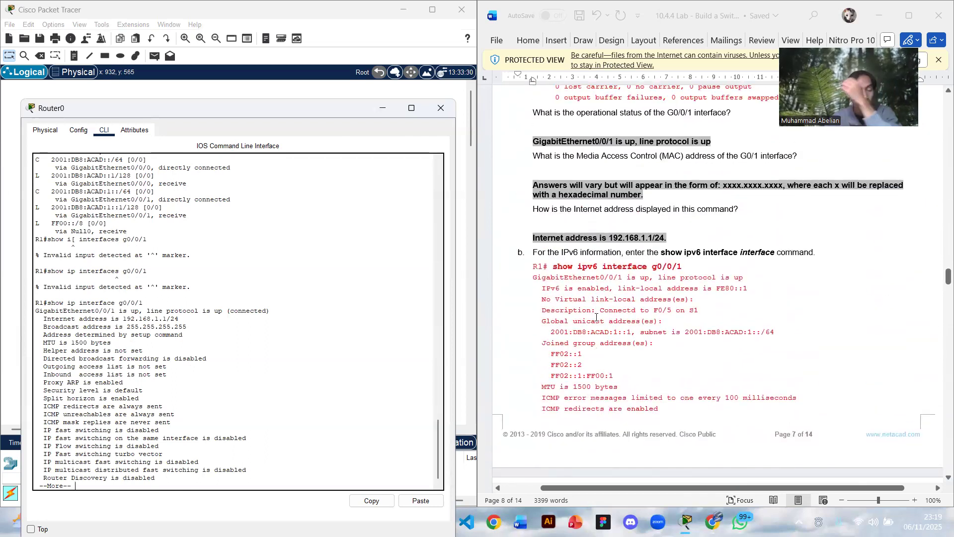
scroll(560, 244, "up", 3)
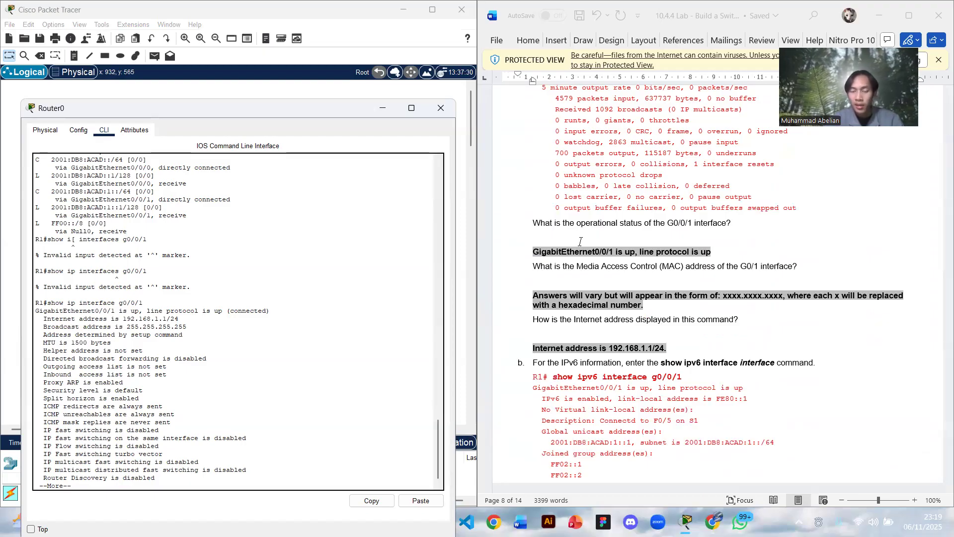
scroll(580, 242, "up", 3)
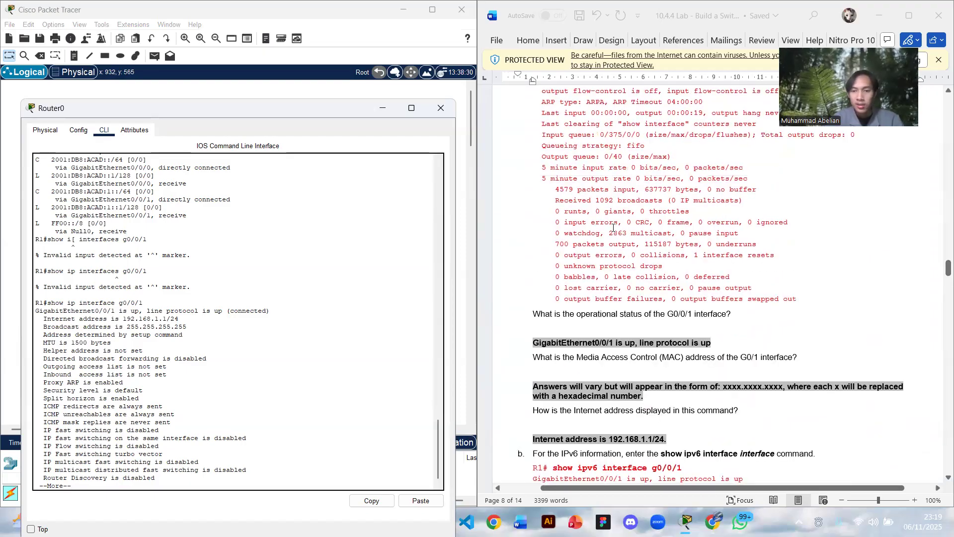
scroll(613, 227, "up", 1)
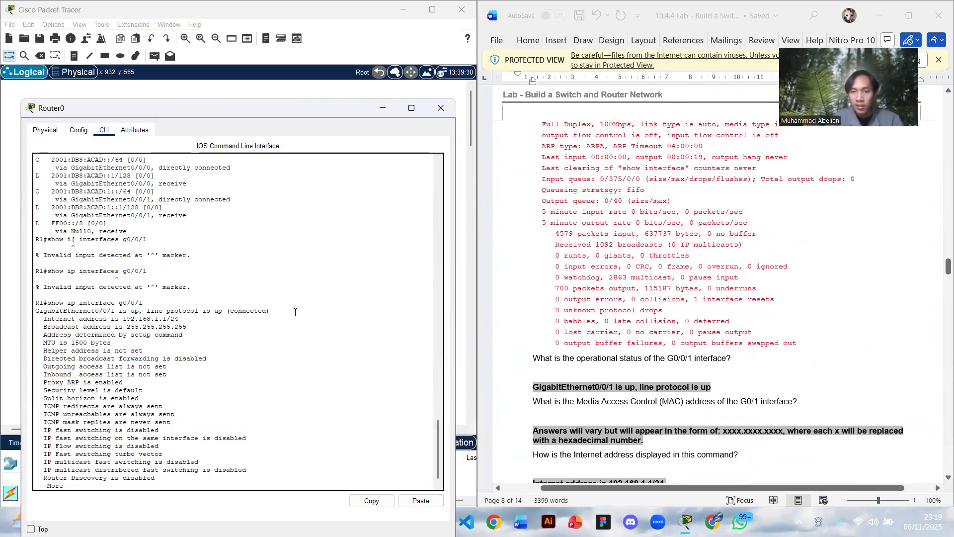
scroll(246, 334, "up", 4)
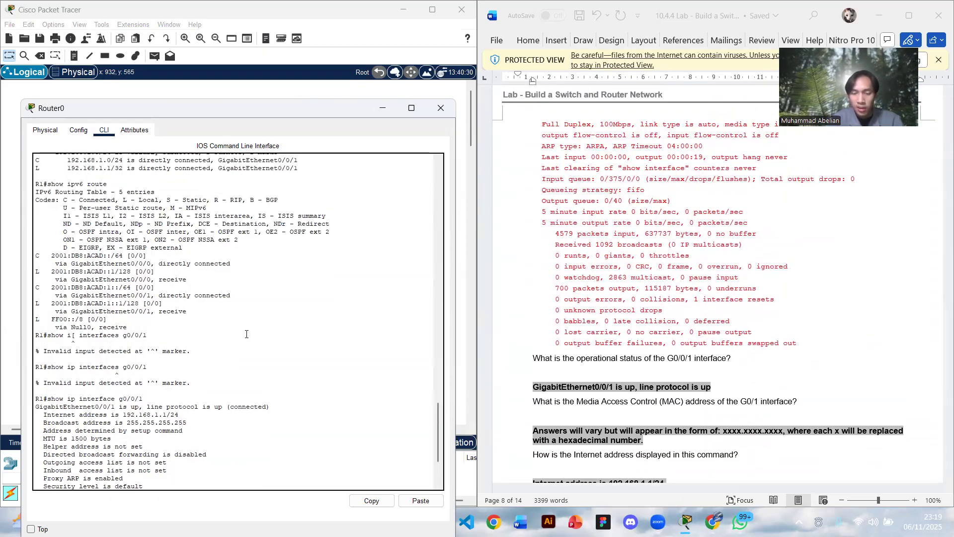
scroll(246, 334, "up", 2)
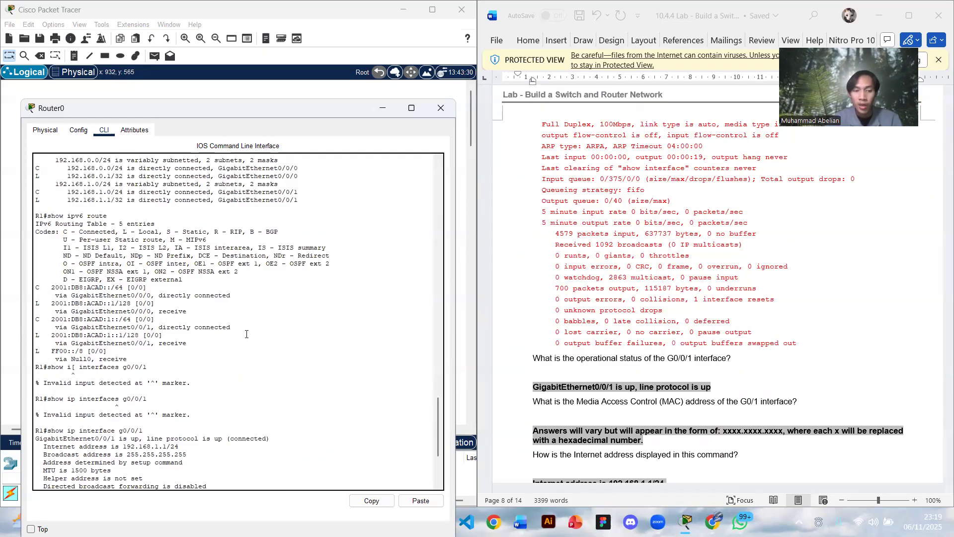
scroll(246, 334, "down", 5)
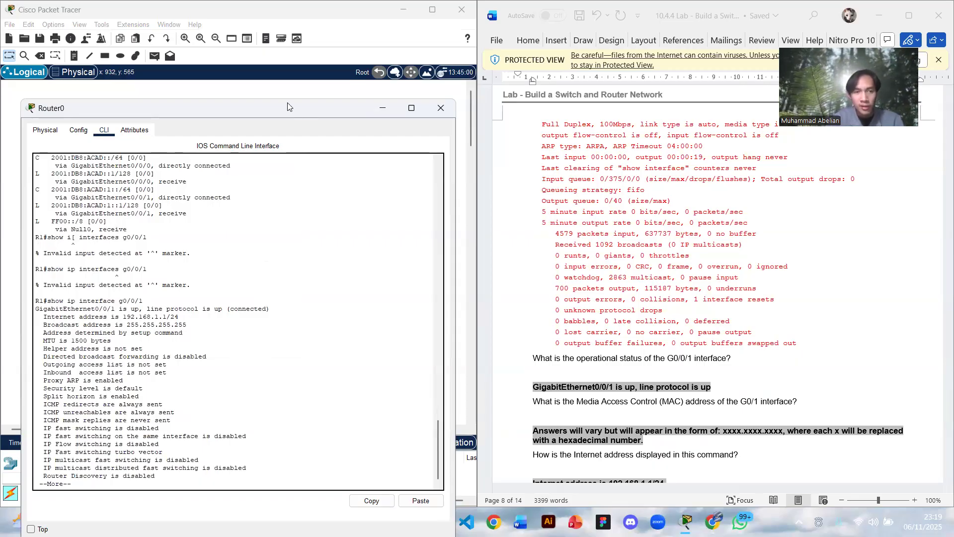
left_click_drag(288, 106, 282, 66)
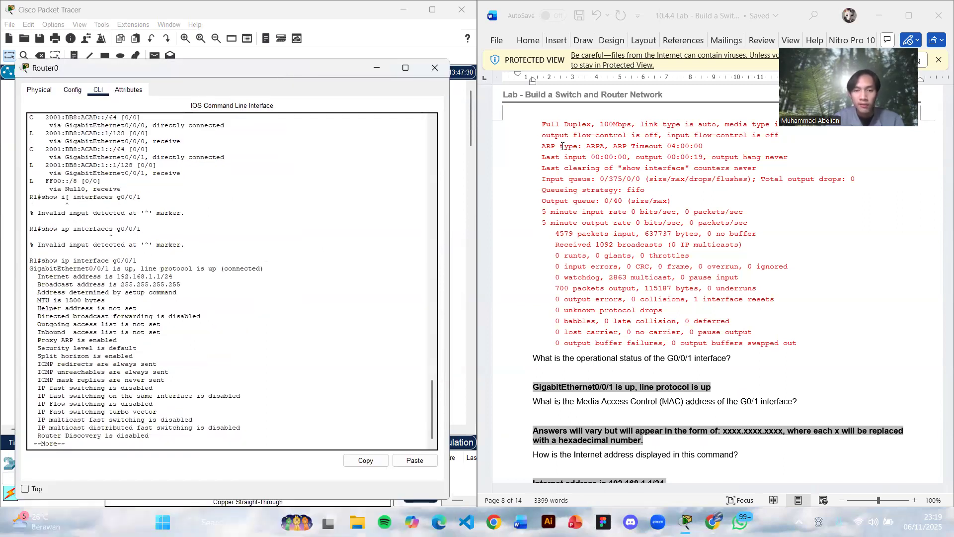
scroll(575, 150, "down", 5)
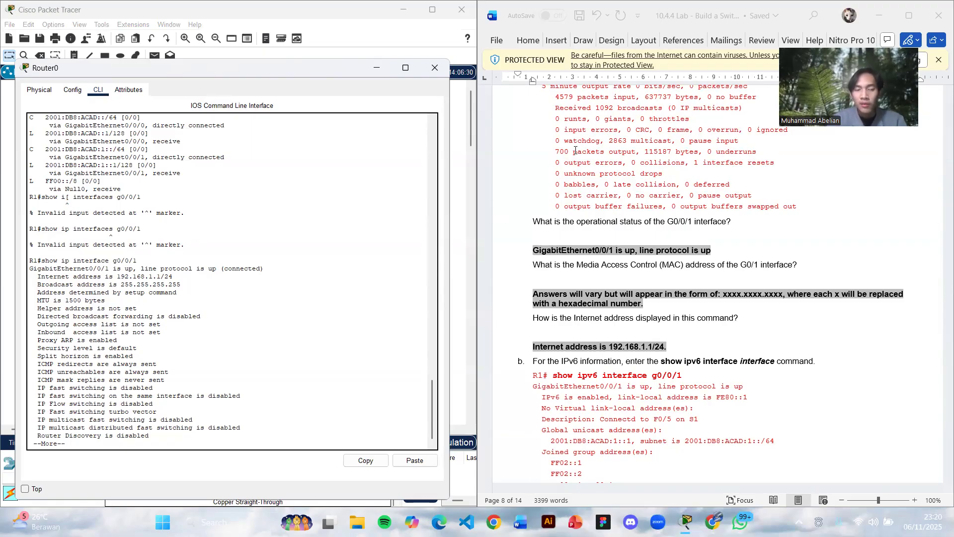
scroll(464, 240, "down", 2)
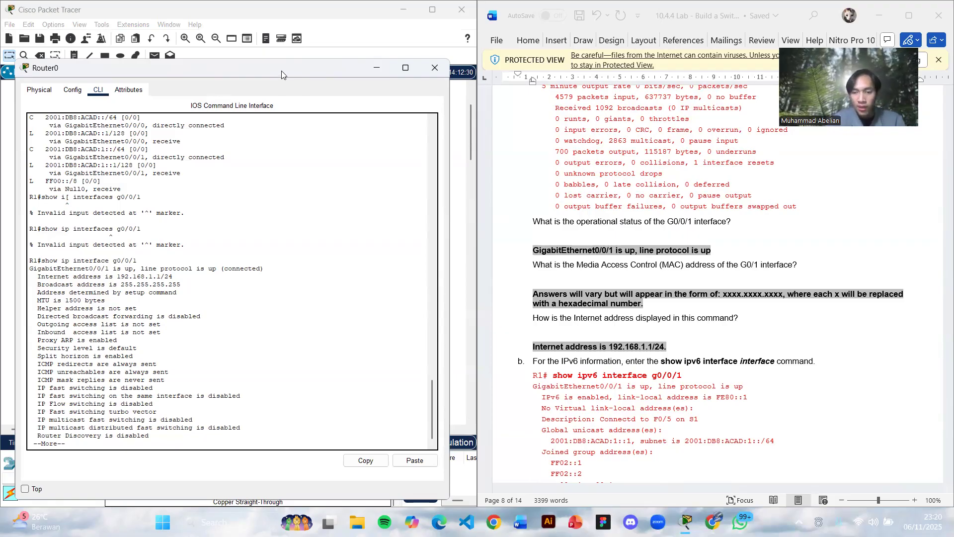
left_click_drag(281, 74, 291, 78)
scroll(631, 178, "down", 5)
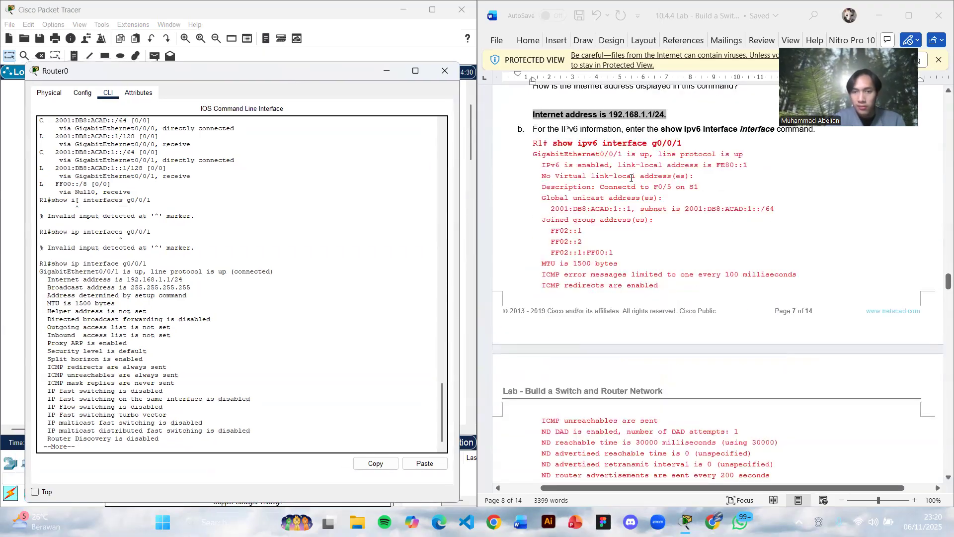
scroll(631, 178, "up", 1)
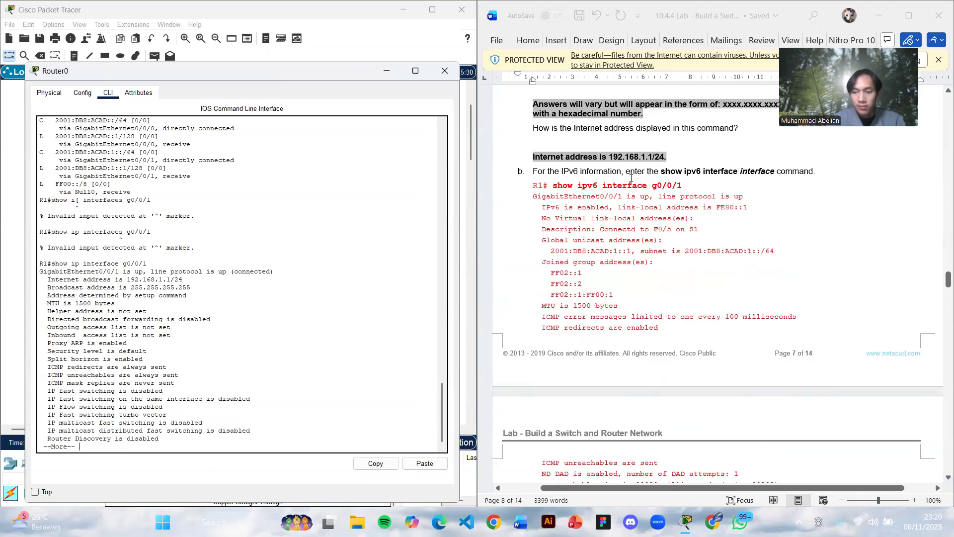
- Page through the remaining G0/0/1 IP interface output to get back to the router prompt
key("Return")
key("Return")
key("Return")
key("Return")
key("Return")
key("Return")
key("Return")
key("Return")
key("Return")
key("Return")
key("Return")
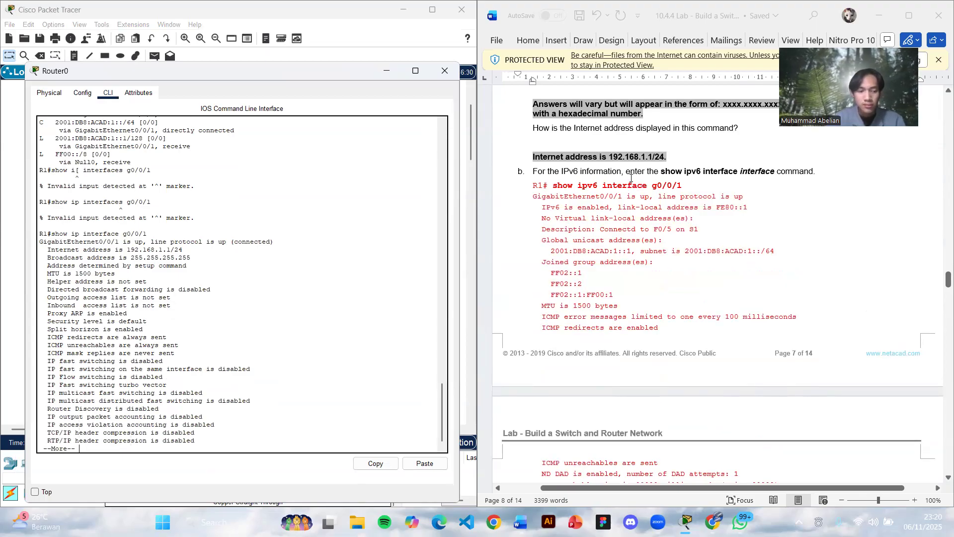
key("Return")
key("Return")
key("Return")
key("Return")
key("Return")
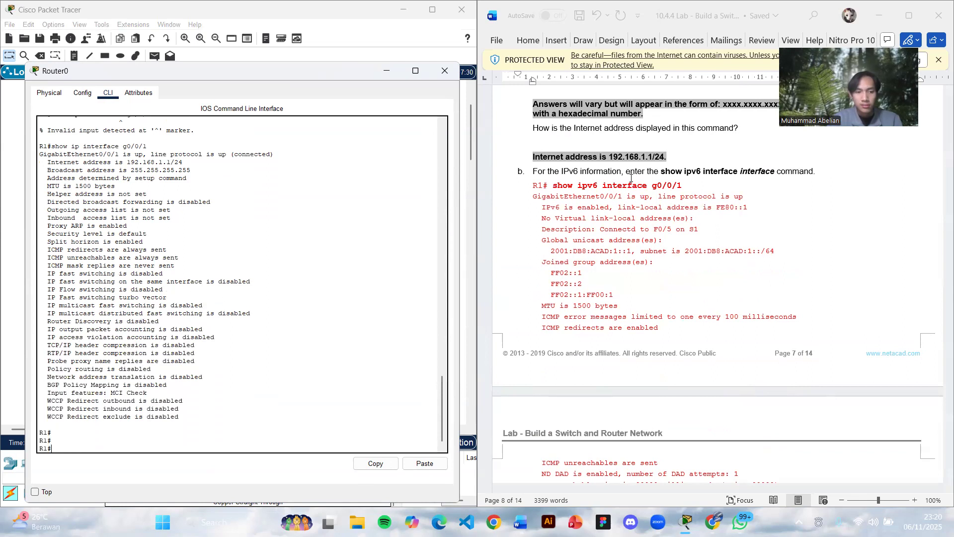
- Display the router's G0/0/1 hardware and traffic details with show interface g0/0/1
type("sh")
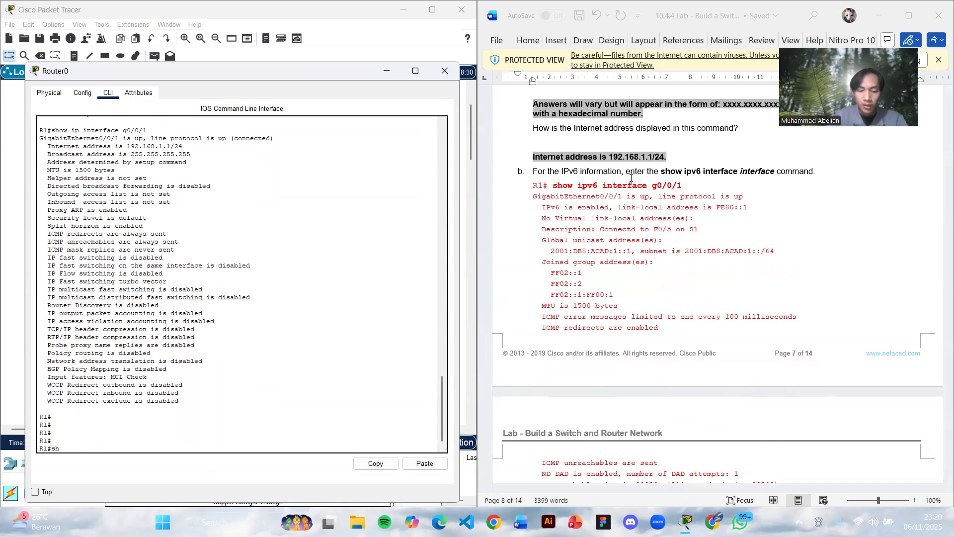
type("ow interf")
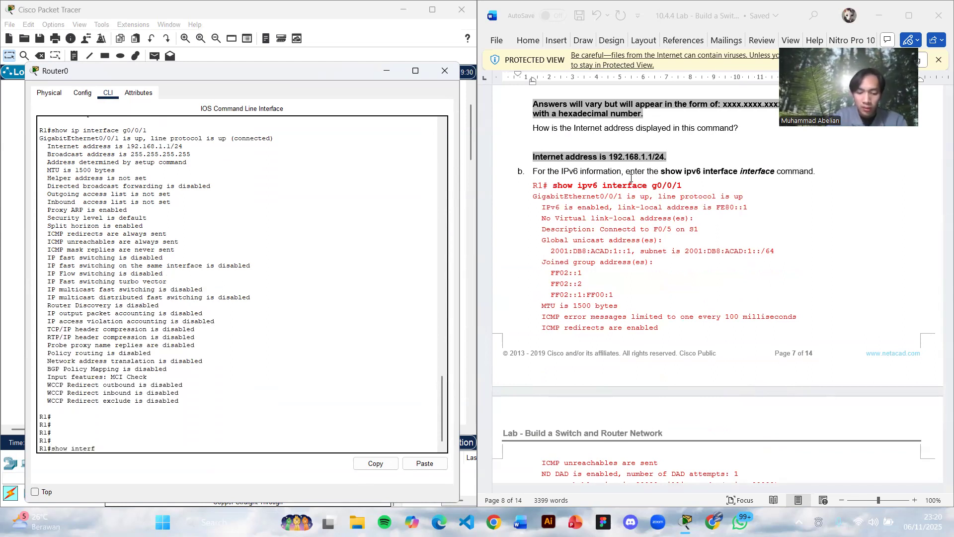
type("ace g")
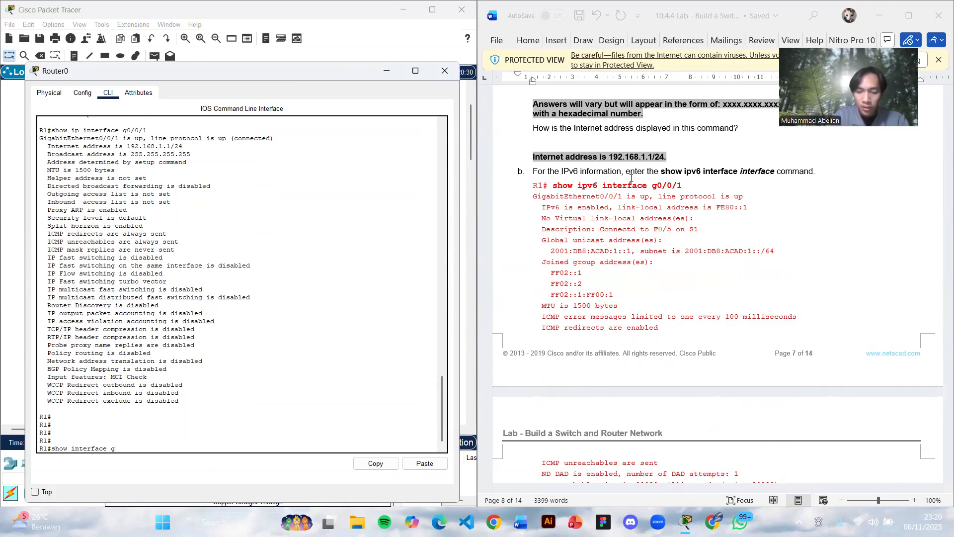
type("0/0/1")
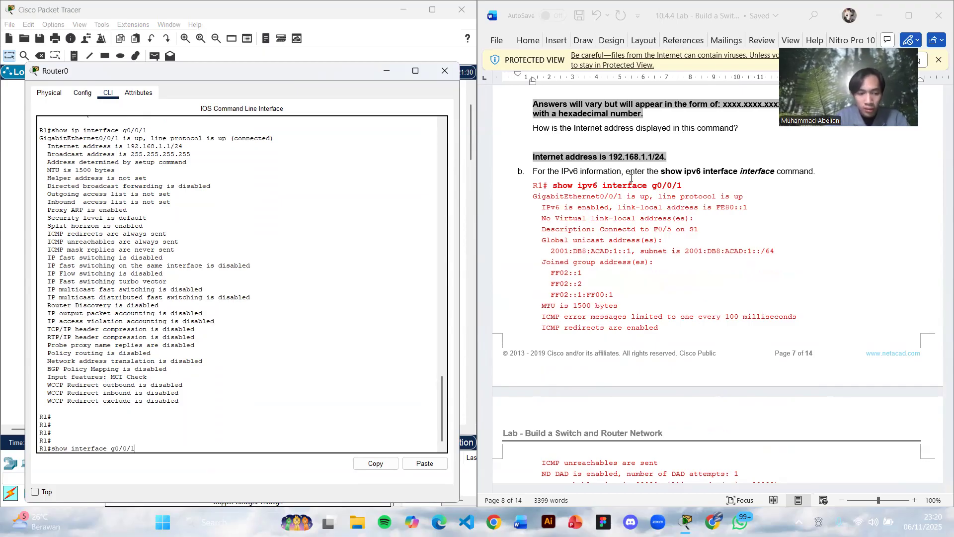
key("Return")
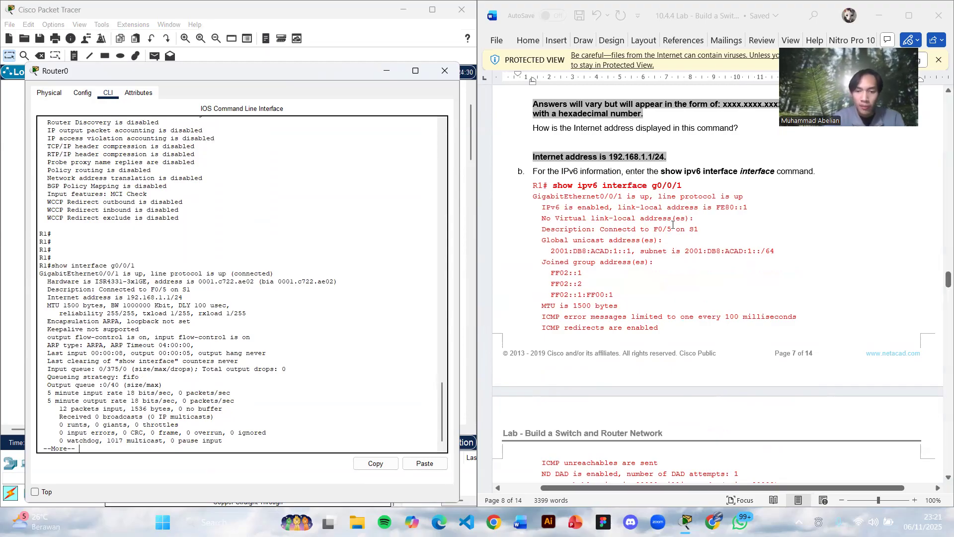
- Find the lab document's Step 3 on interface summaries and page the router's G0/0/1 output through to its prompt
scroll(673, 225, "down", 5)
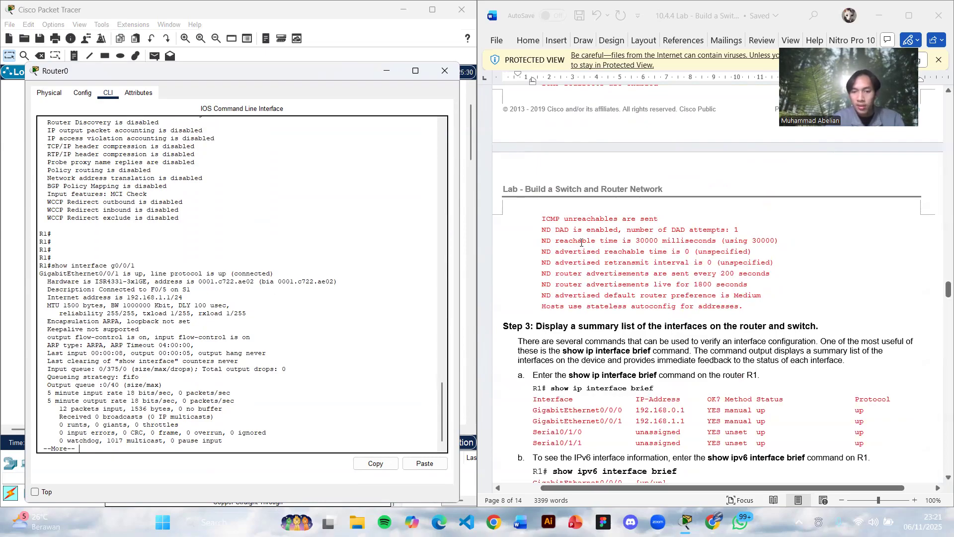
scroll(582, 242, "up", 6)
scroll(582, 242, "down", 6)
scroll(582, 242, "down", 5)
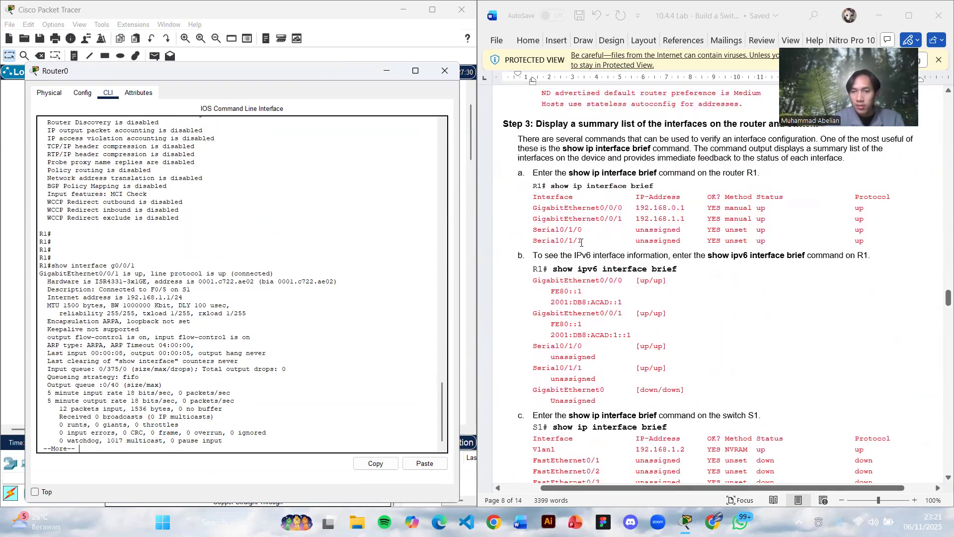
key("Return")
key("Return")
key("Return")
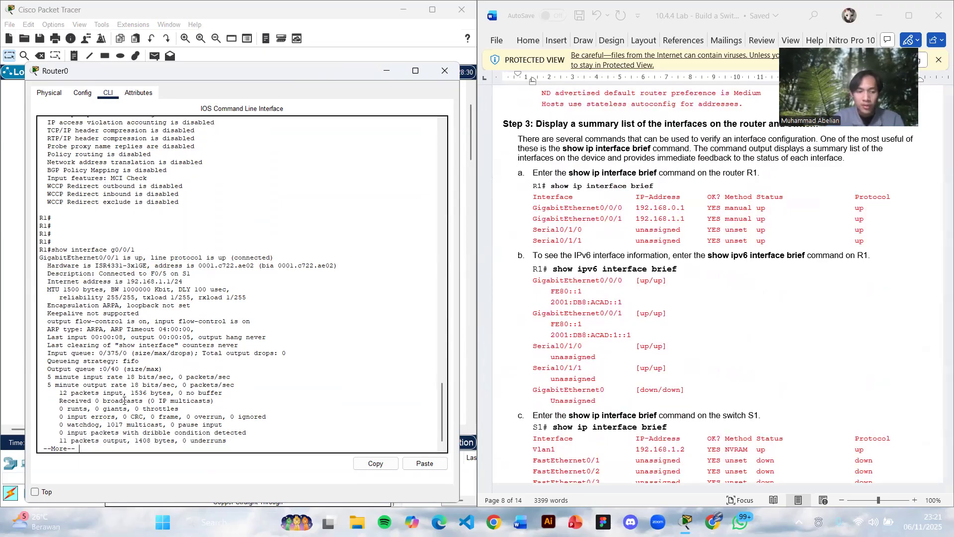
key("Return")
- Display the router's interface summary with show ip interface brief
type("sh")
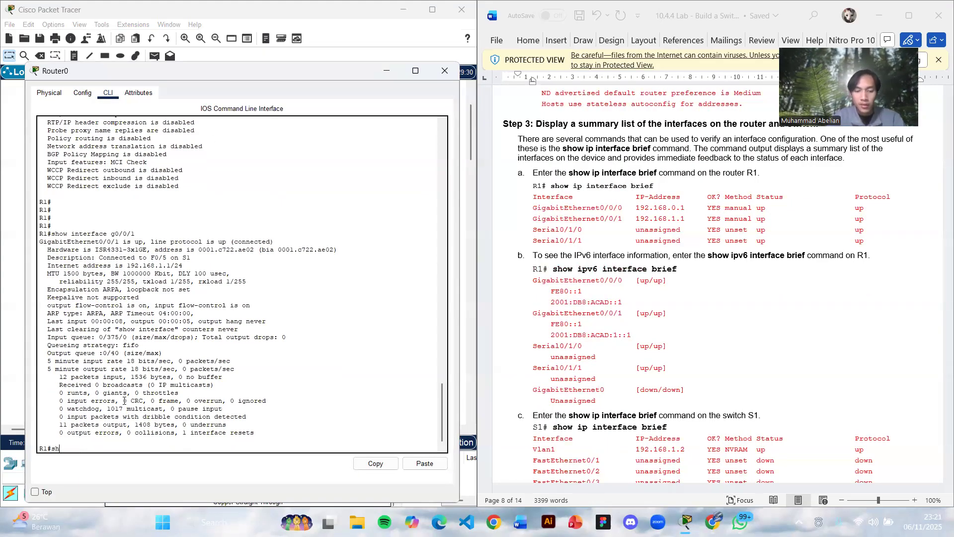
type("ow ip inte")
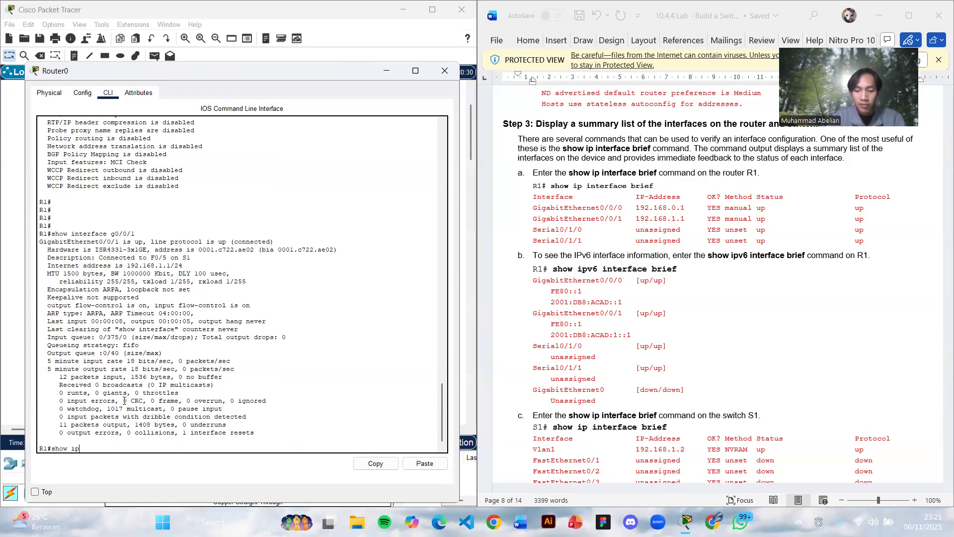
type("brief")
key("Return")
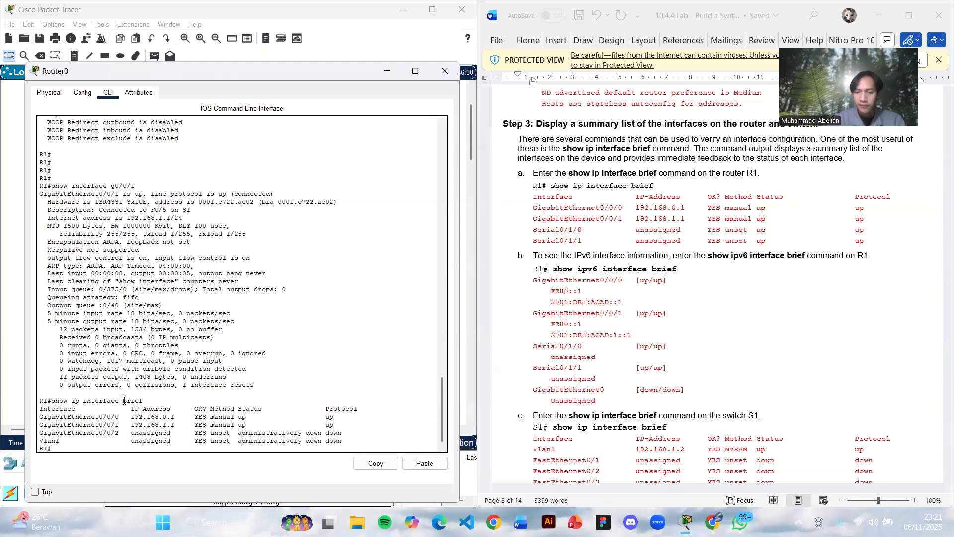
- Check the lab instruction for switch S1, put the router window away and open the switch's command line
scroll(543, 375, "down", 3)
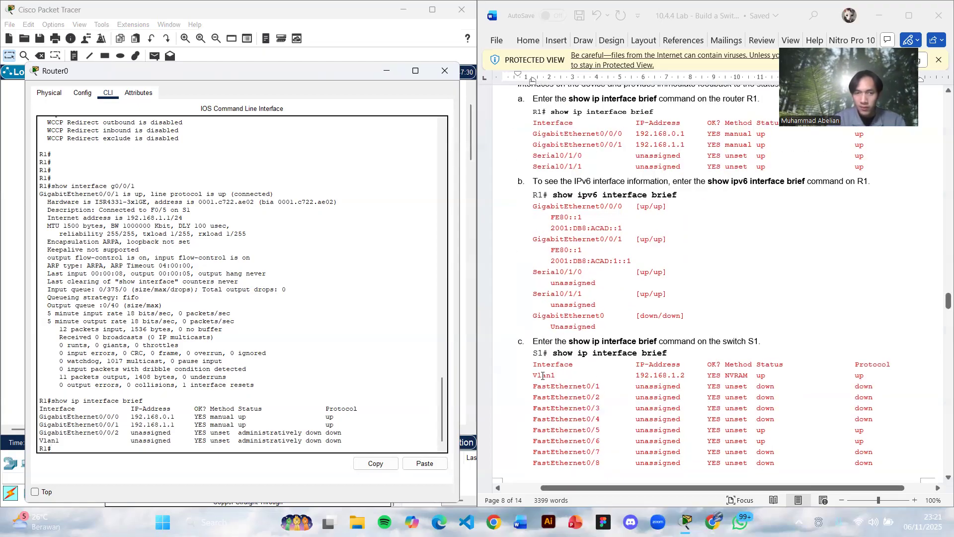
left_click(387, 72)
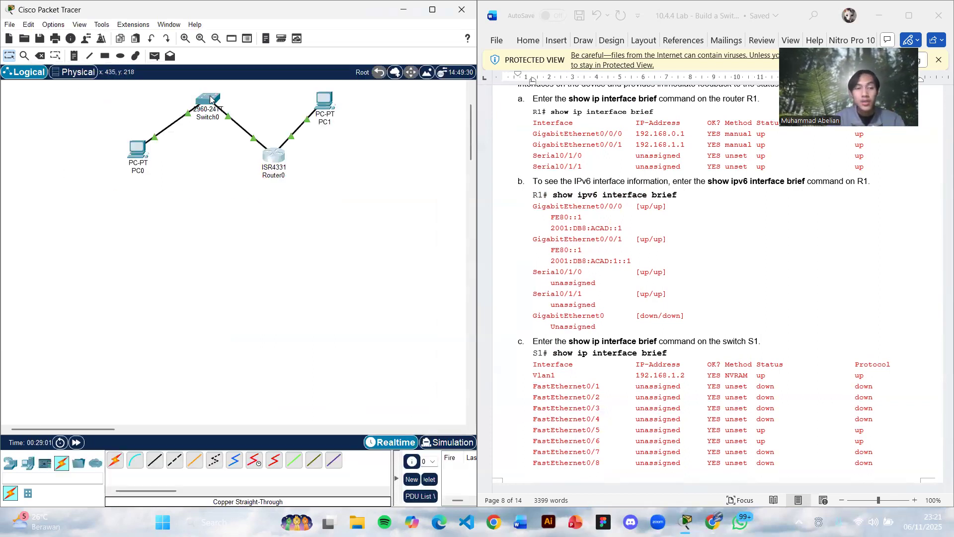
left_click(208, 99)
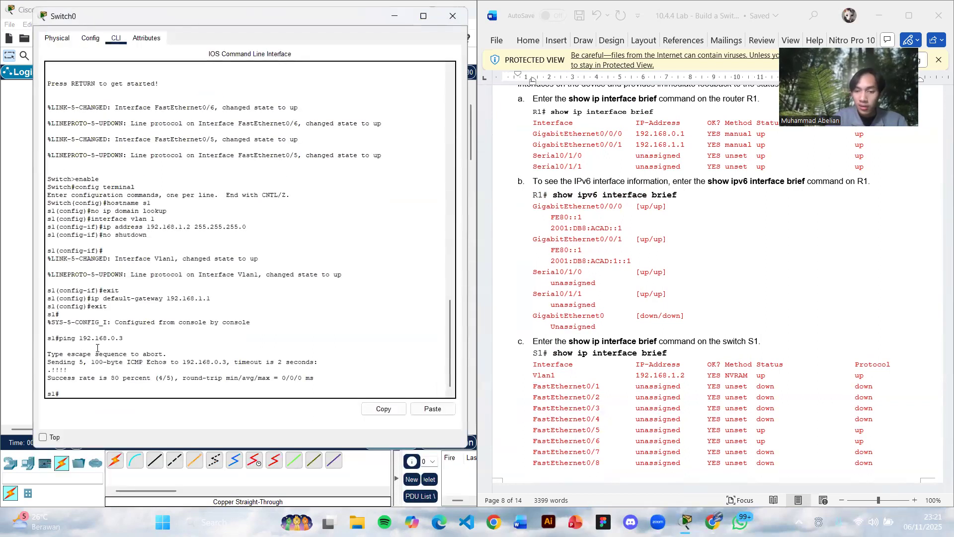
- Try to display the switch's interface summary with show ip internet bries, and again with show ip internet brief
type("show ip internet bries")
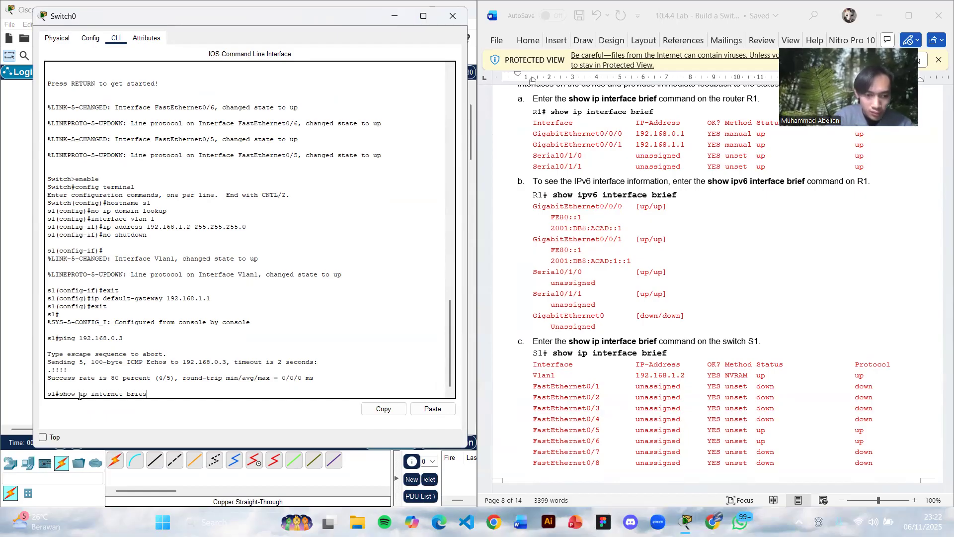
key("Return")
key("Up")
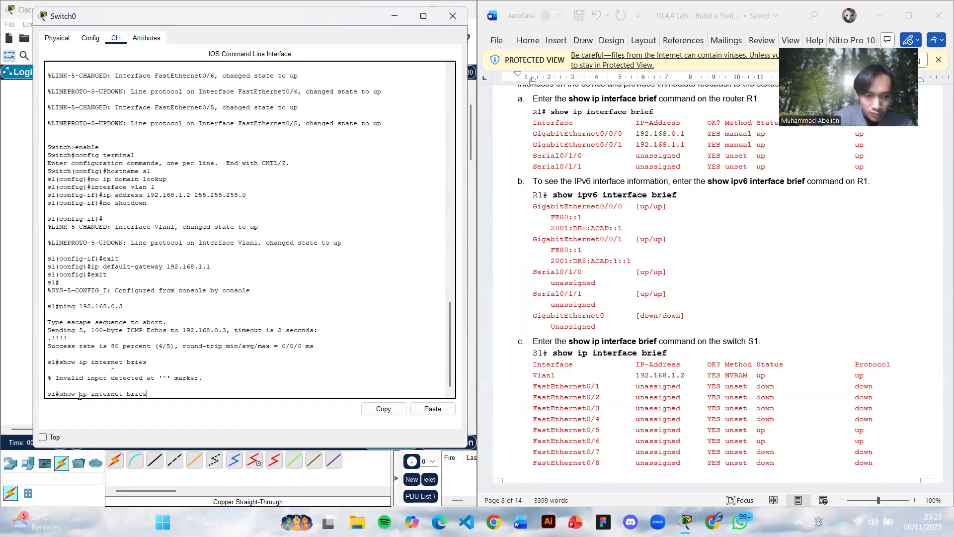
type("f")
key("Return")
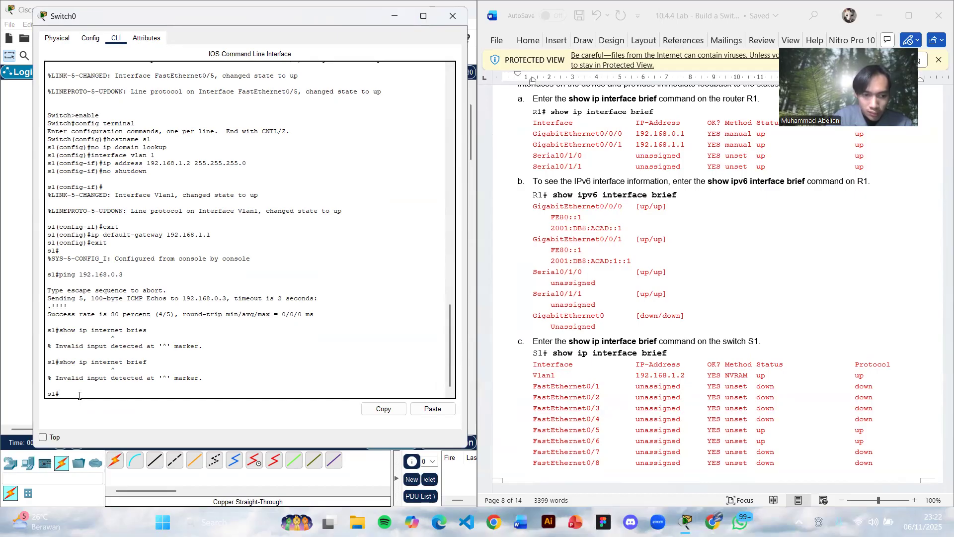
- Display the switch's interface summary with the corrected command show ip interface brief
key("Up")
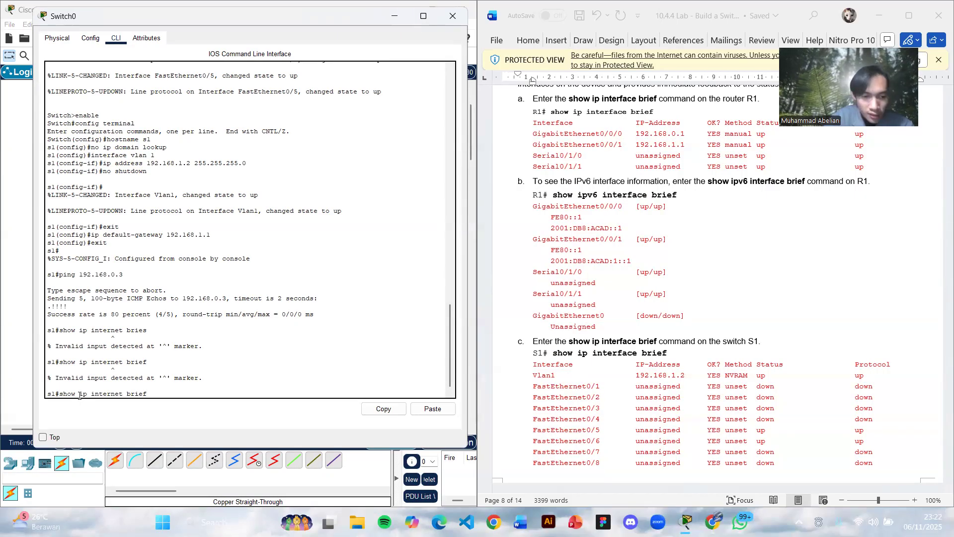
key("BackSpace")
key("BackSpace")
key("BackSpace")
key("BackSpace")
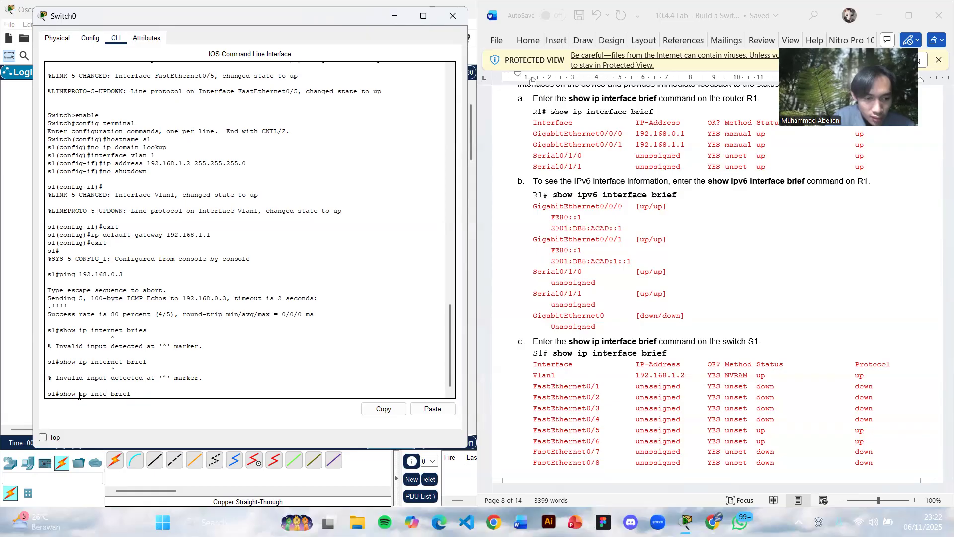
type("rface")
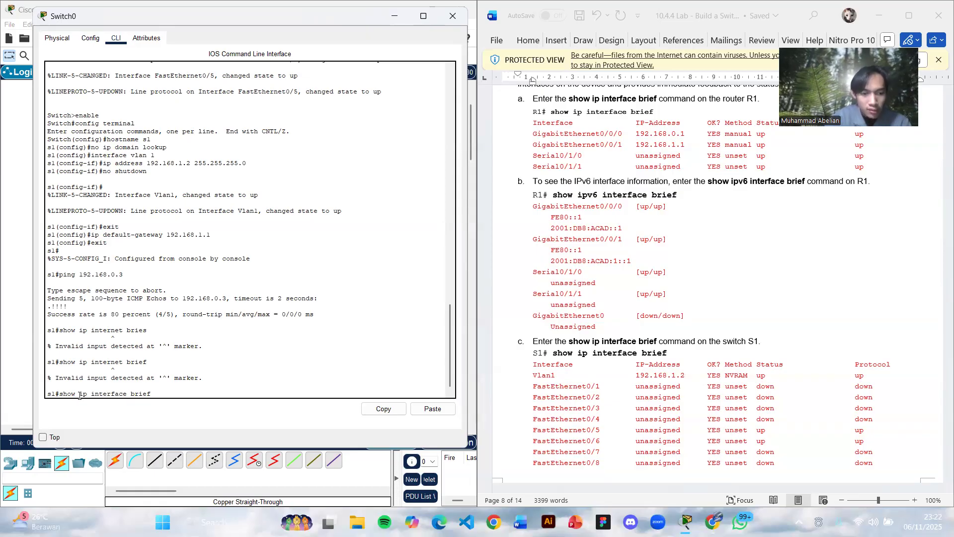
key("Return")
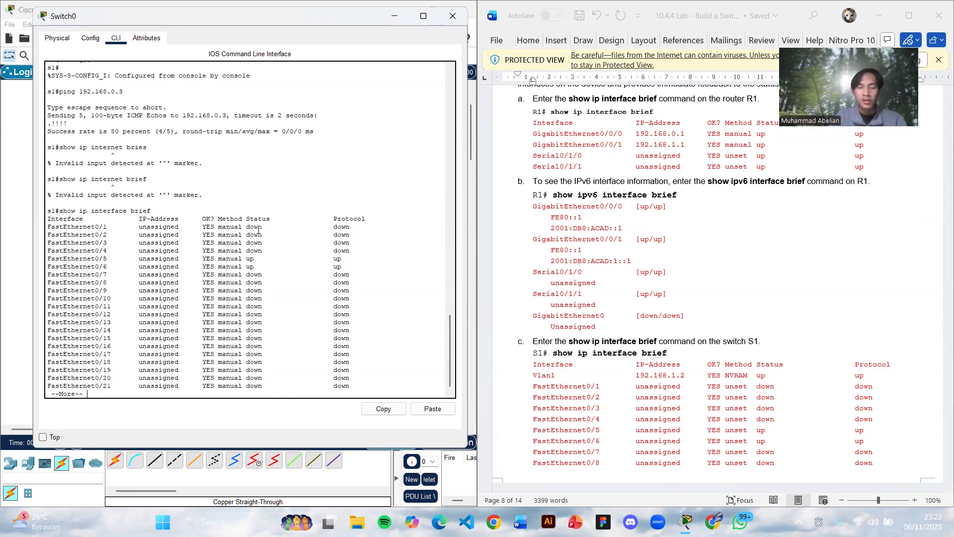
- Check the rest of the expected S1 interface listing in the lab document and read both reflection questions with their answers
scroll(618, 342, "down", 10)
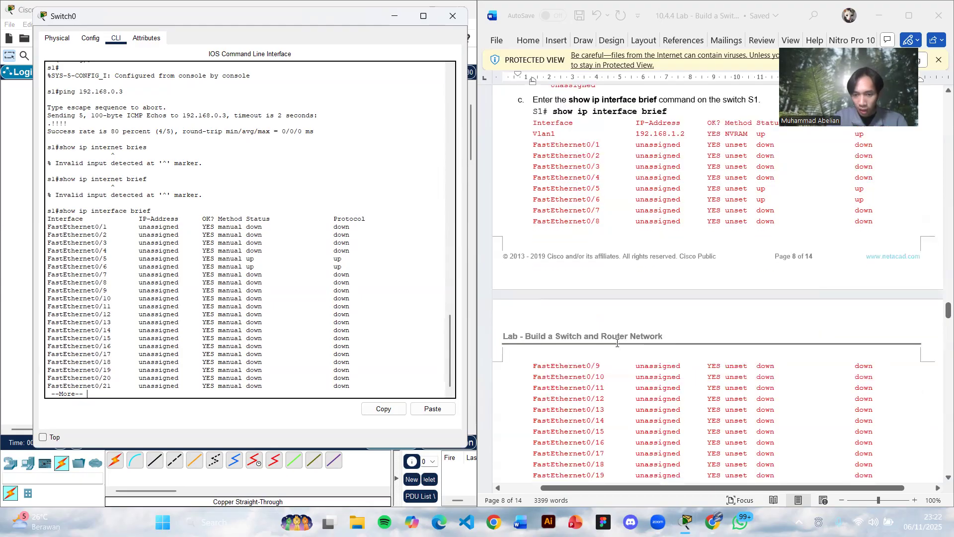
scroll(618, 343, "down", 5)
scroll(618, 342, "up", 3)
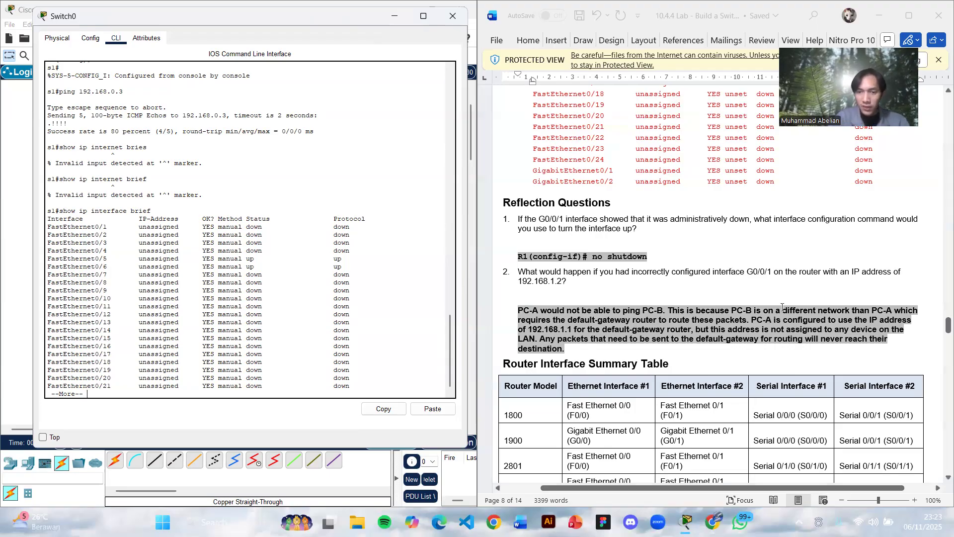
scroll(730, 271, "down", 3)
scroll(737, 278, "up", 3)
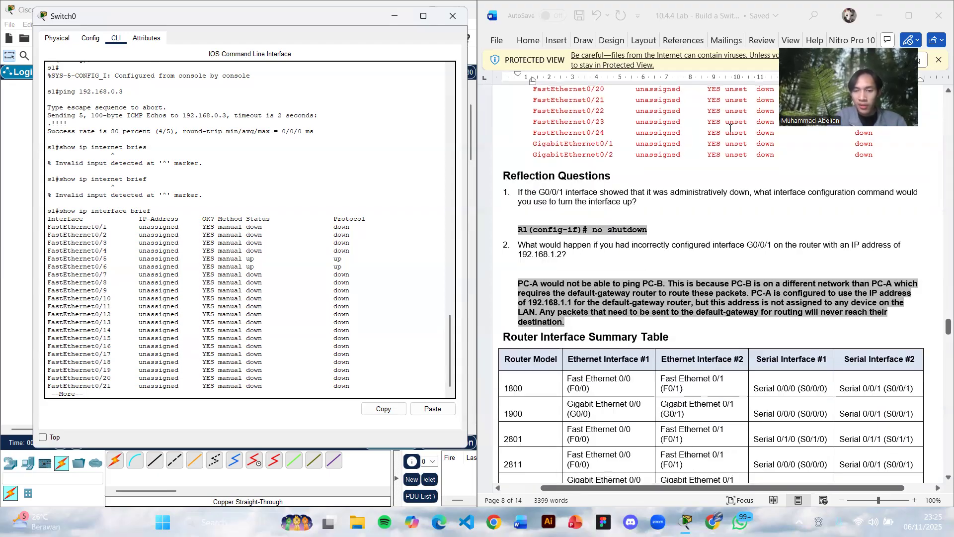
- Look through the Router Interface Summary Table and the R1 device configuration, and return to the lab's topology diagram and addressing table
scroll(734, 199, "down", 5)
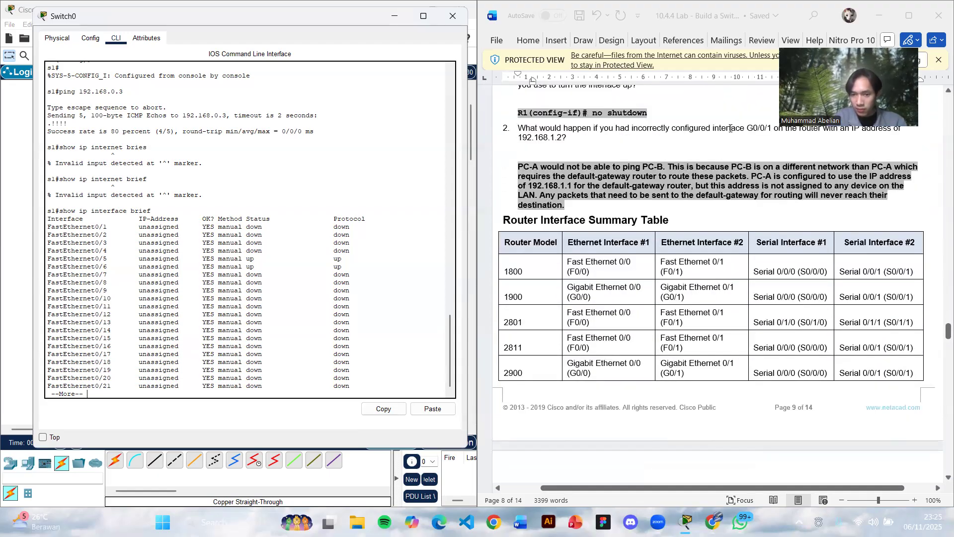
scroll(730, 128, "down", 12)
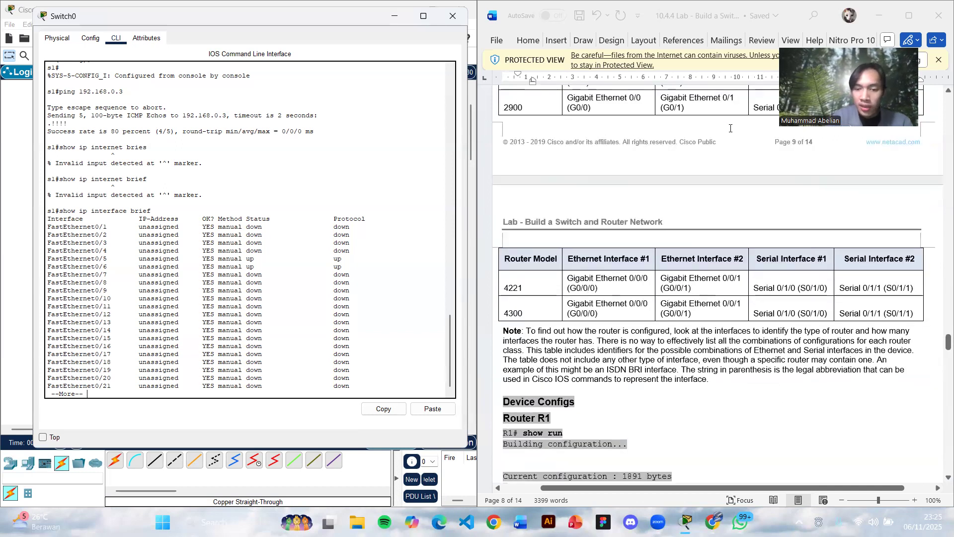
scroll(731, 129, "down", 10)
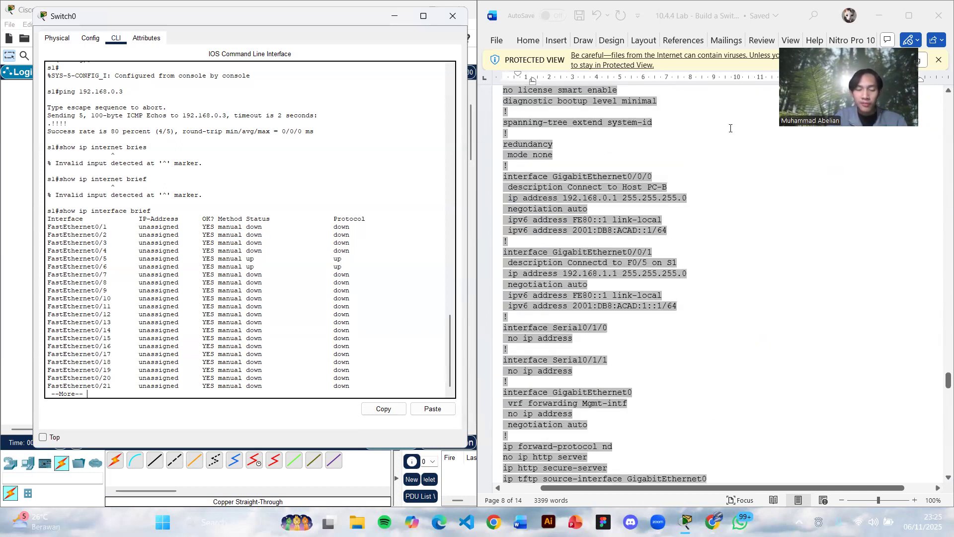
scroll(730, 128, "up", 12)
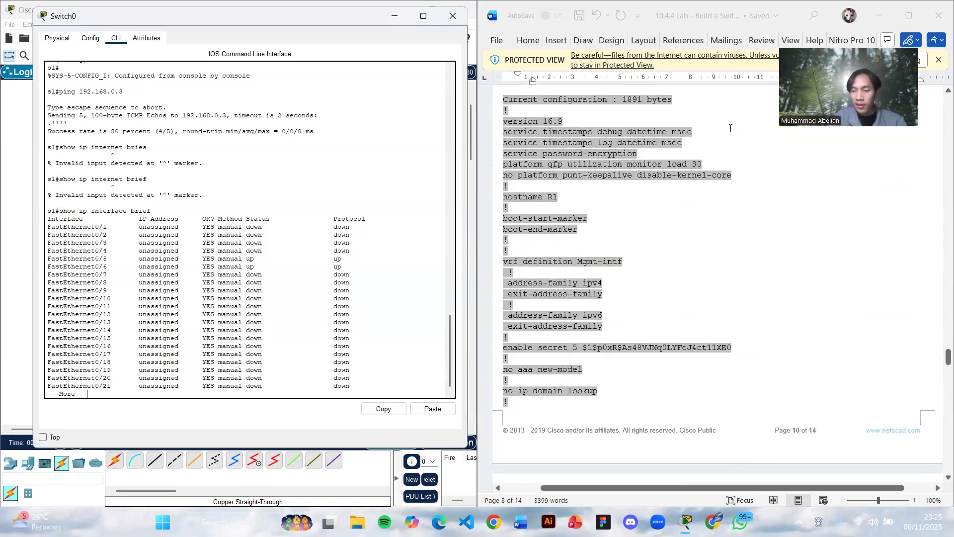
scroll(730, 130, "up", 20)
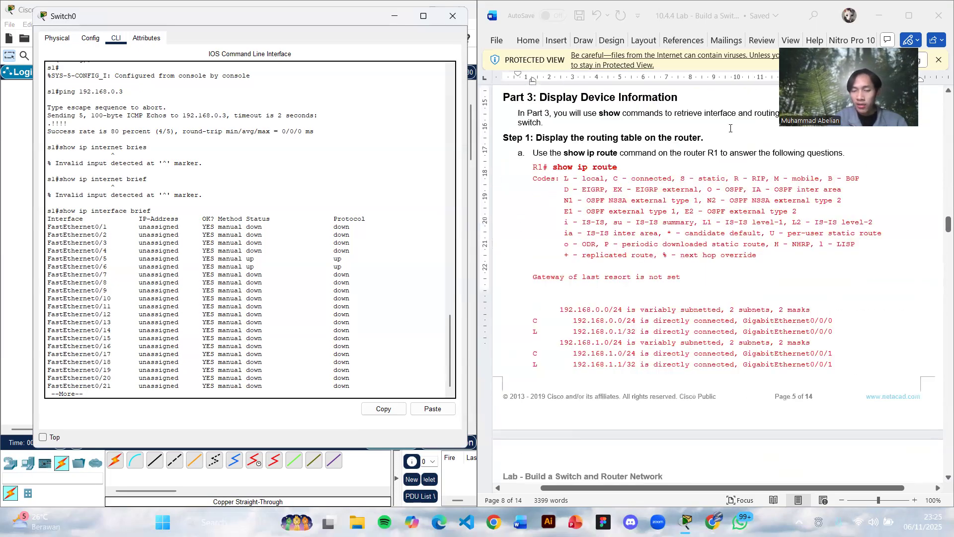
scroll(730, 128, "up", 20)
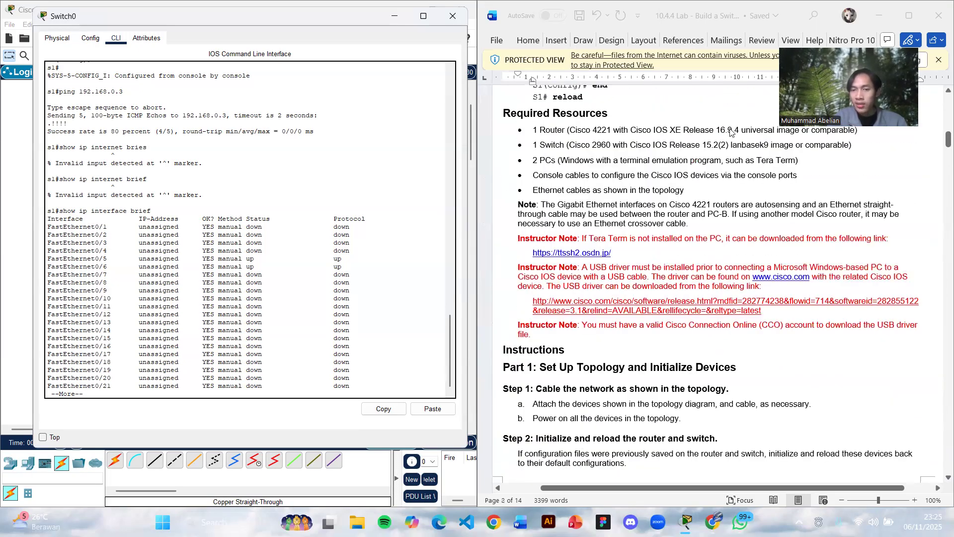
scroll(730, 128, "up", 10)
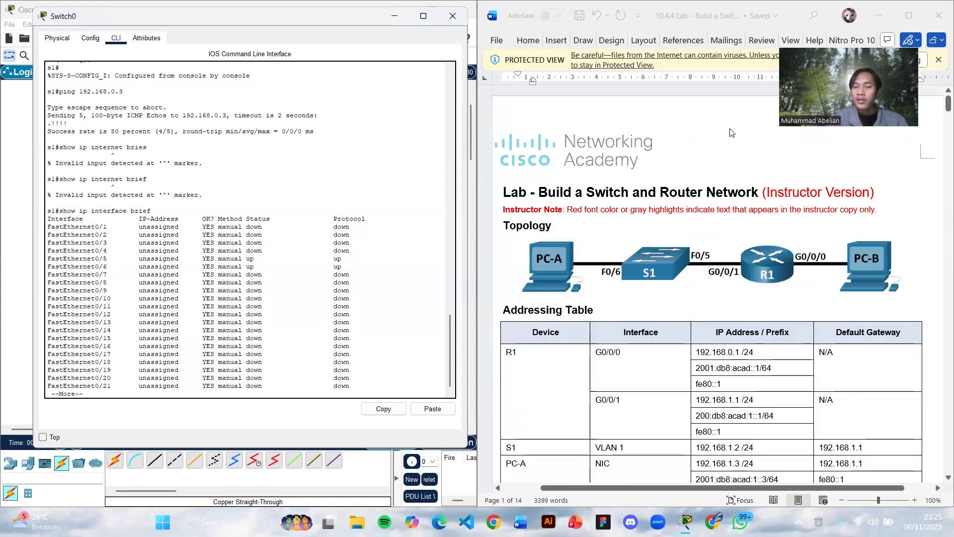
- Return to the lab's reflection questions and move the switch window clear of the network topology
scroll(731, 132, "down", 10)
scroll(730, 128, "down", 20)
scroll(731, 129, "down", 20)
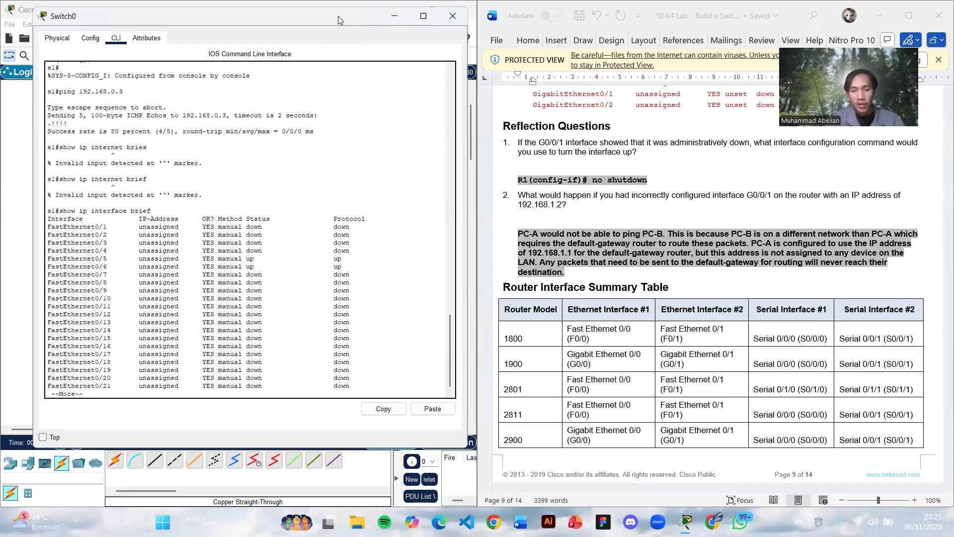
left_click_drag(338, 16, 337, 229)
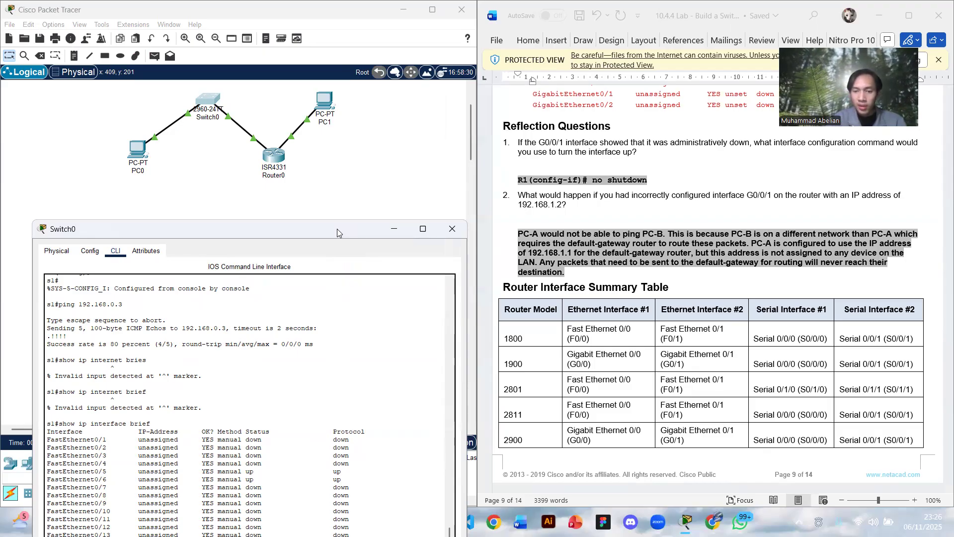
- Review the lab document from the reflection questions back to the addressing table, on to its end, and return to the reflection questions
scroll(587, 199, "down", 1)
scroll(588, 199, "down", 6)
scroll(587, 199, "up", 15)
scroll(587, 198, "down", 5)
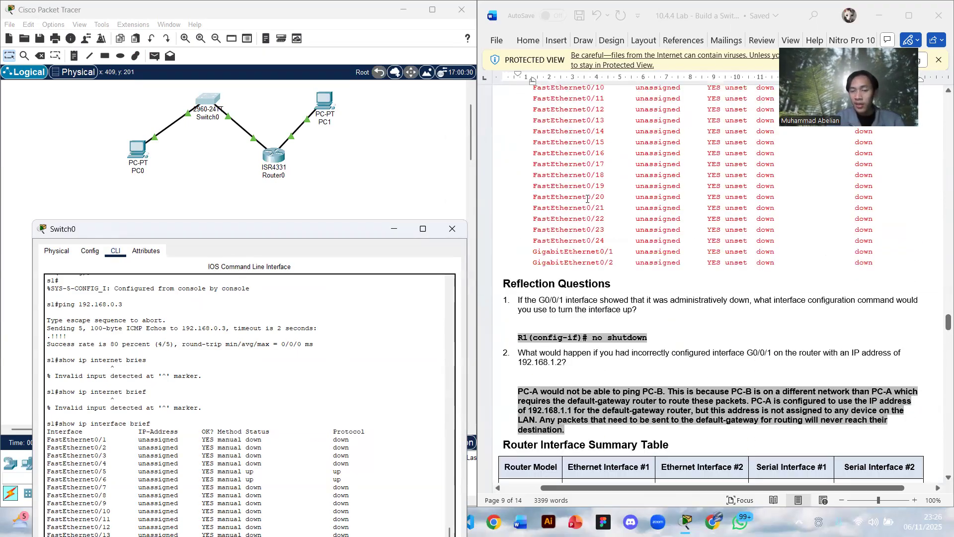
scroll(588, 199, "down", 3)
scroll(587, 199, "up", 1)
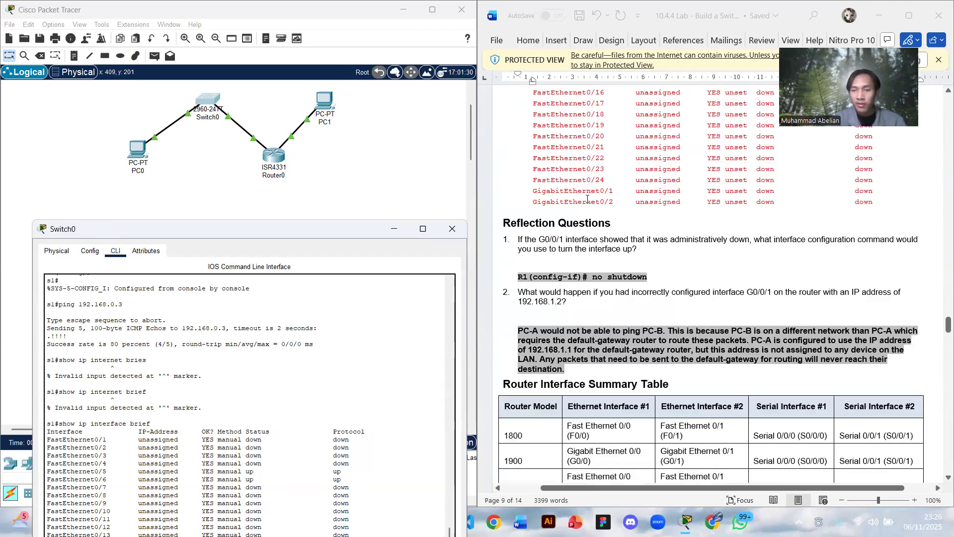
scroll(588, 198, "up", 20)
scroll(588, 199, "up", 20)
scroll(588, 199, "up", 20)
scroll(588, 199, "up", 20)
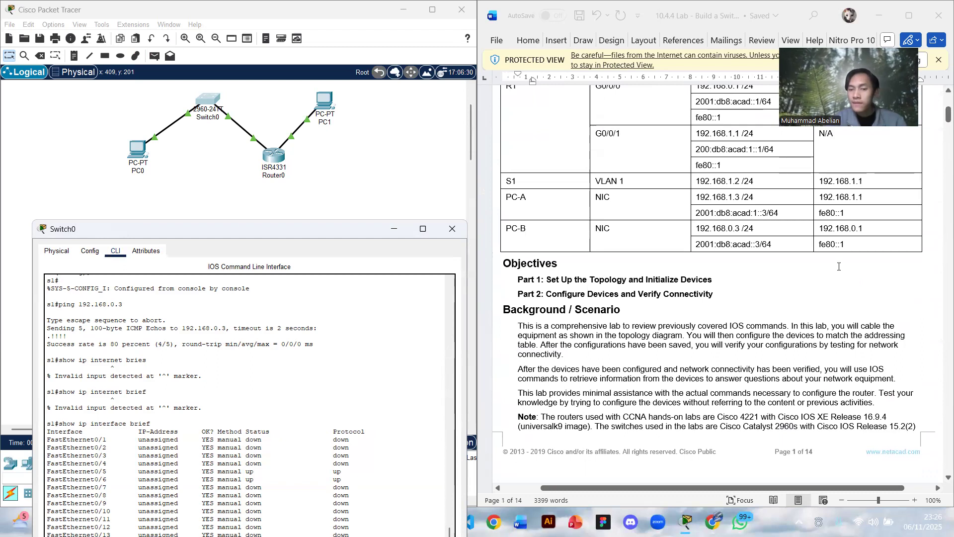
scroll(829, 246, "down", 20)
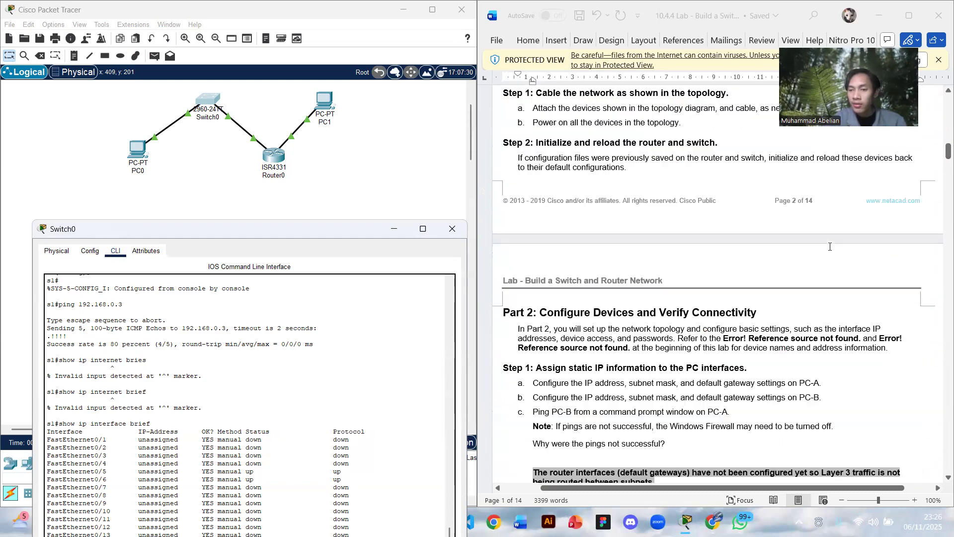
scroll(830, 246, "down", 8)
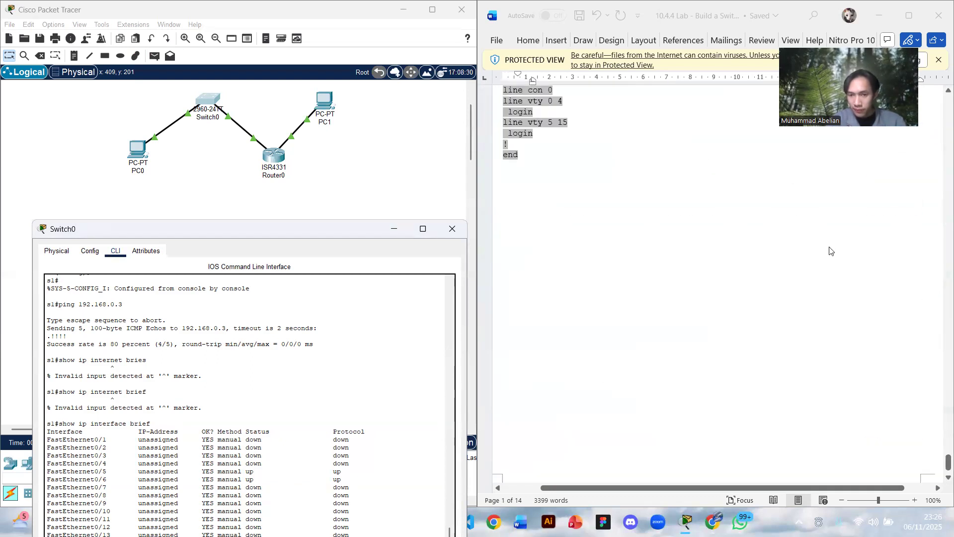
scroll(830, 248, "up", 18)
scroll(829, 249, "up", 20)
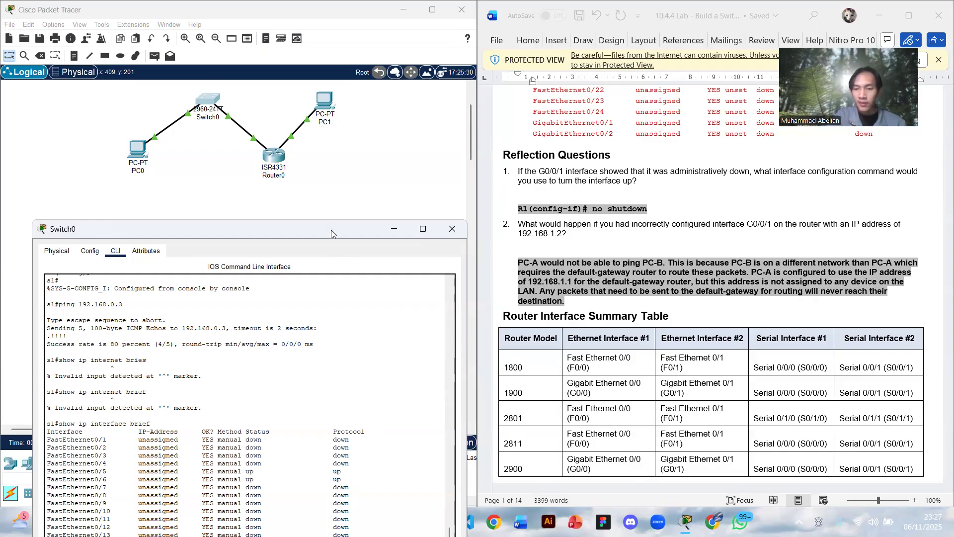
left_click_drag(331, 233, 316, 223)
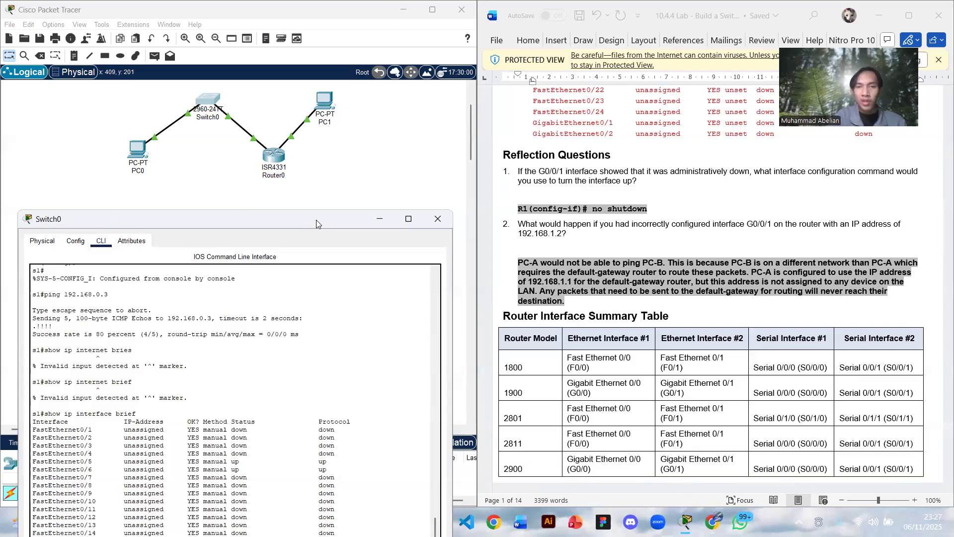
left_click_drag(316, 219, 308, 210)
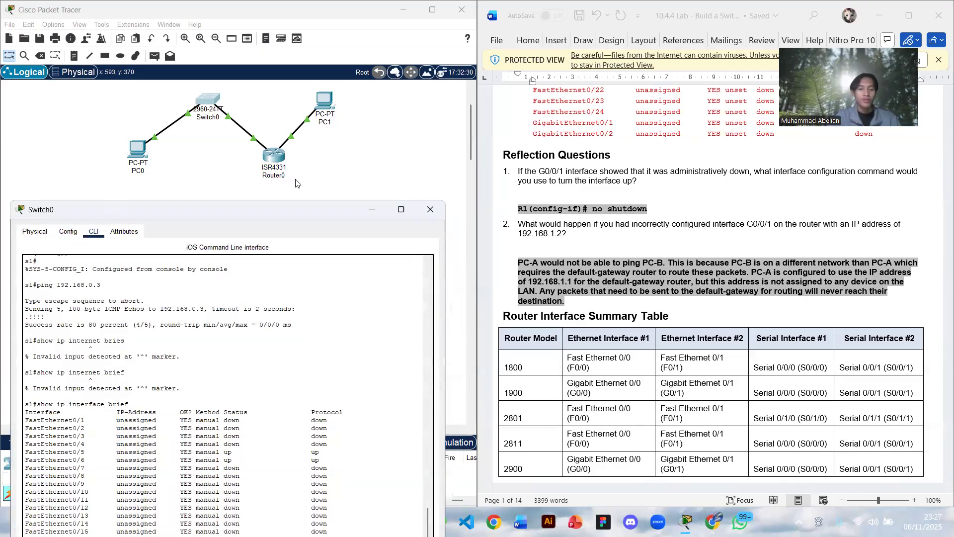